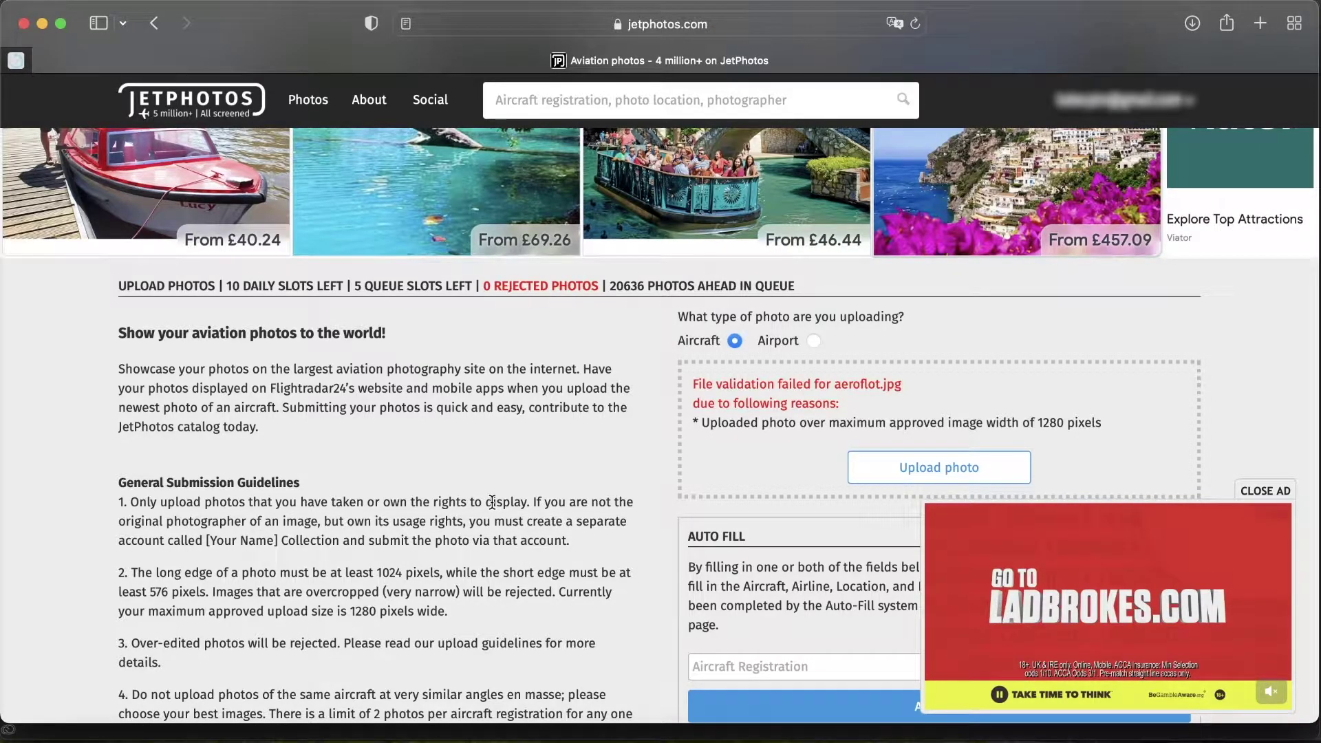
- Look over the JetPhotos upload page, including the file validation notice, the Auto-Fill section and the genre, location and aircraft fields
{"action": "scroll", "coordinate": [492, 501], "scroll_direction": "down", "scroll_amount": 4}
{"action": "scroll", "coordinate": [492, 502], "scroll_direction": "down", "scroll_amount": 4}
{"action": "scroll", "coordinate": [492, 501], "scroll_direction": "up", "scroll_amount": 10}
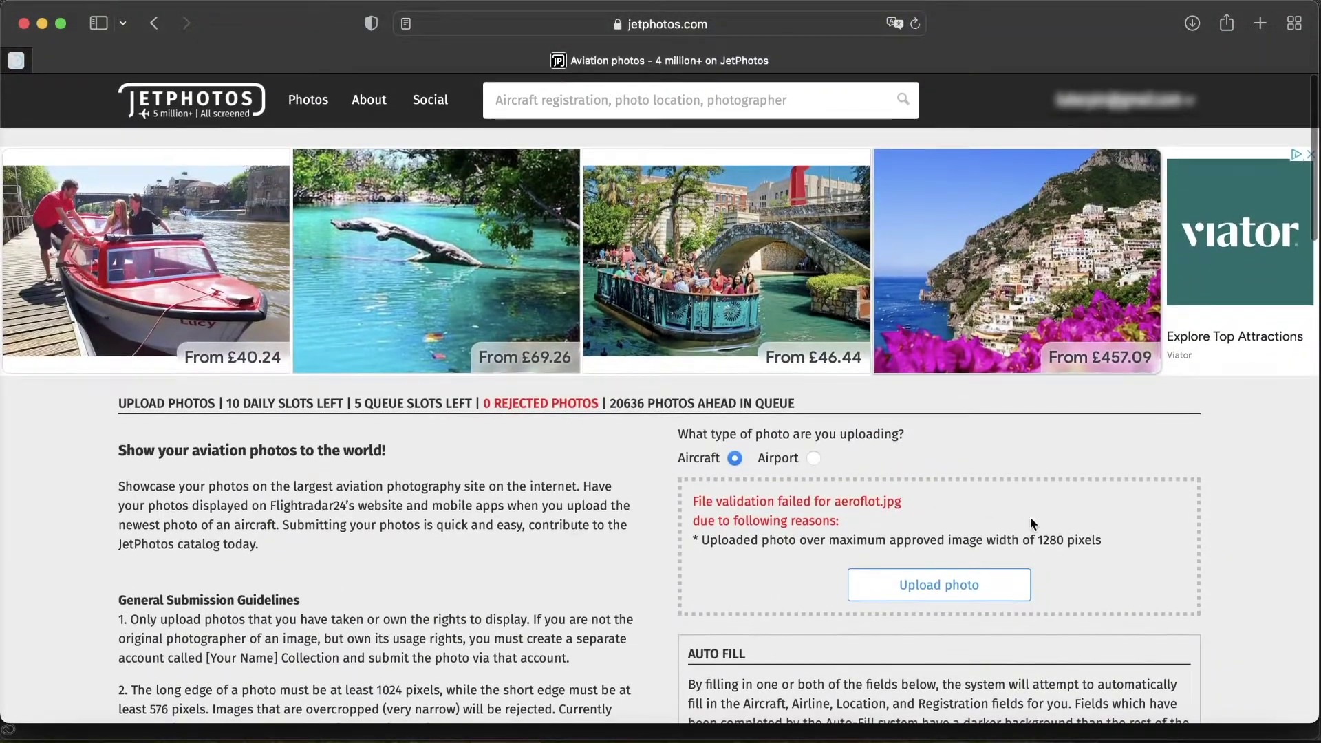
{"action": "scroll", "coordinate": [917, 613], "scroll_direction": "down", "scroll_amount": 4}
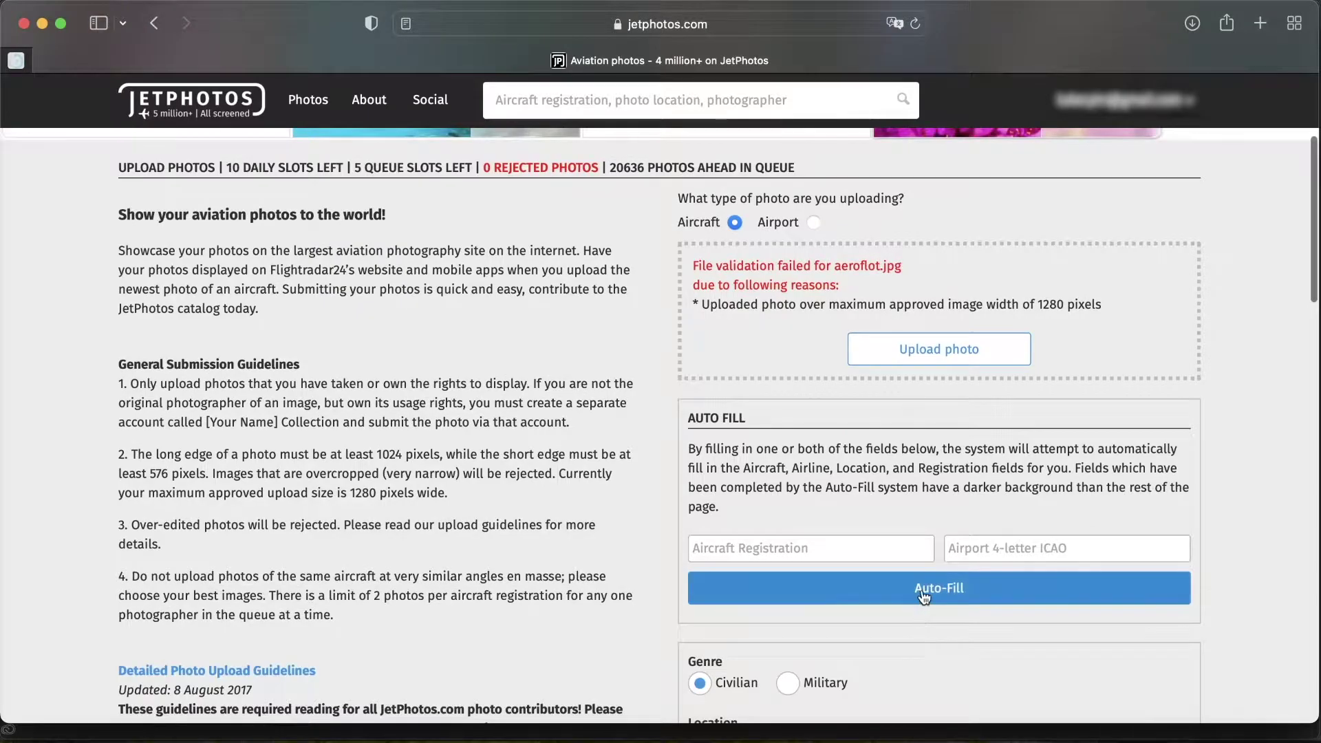
{"action": "scroll", "coordinate": [924, 595], "scroll_direction": "down", "scroll_amount": 5}
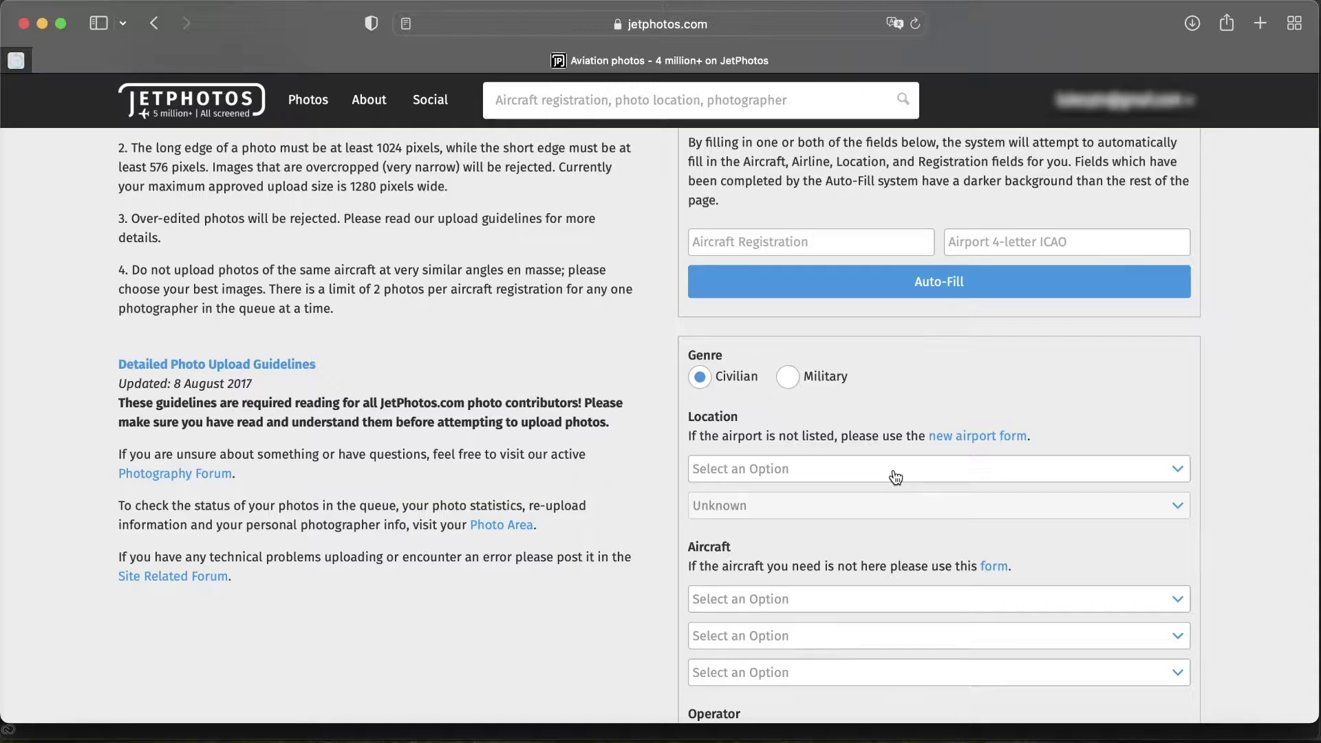
{"action": "scroll", "coordinate": [895, 476], "scroll_direction": "up", "scroll_amount": 4}
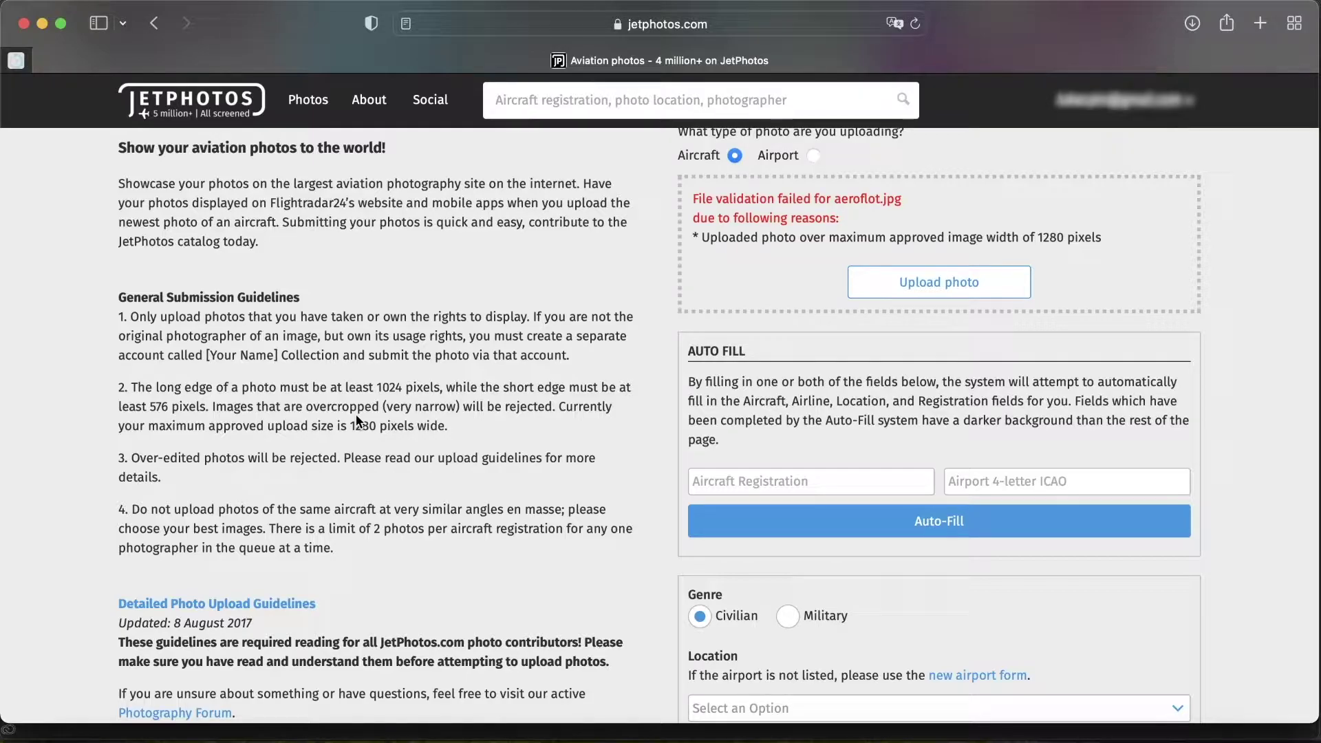
- Read the General Submission Guidelines, focusing on rule 2 about photo dimensions and the width restriction in the validation notice
{"action": "left_click_drag", "start_coordinate": [118, 296], "coordinate": [425, 546]}
{"action": "left_click", "coordinate": [425, 546]}
{"action": "scroll", "coordinate": [425, 546], "scroll_direction": "down", "scroll_amount": 1}
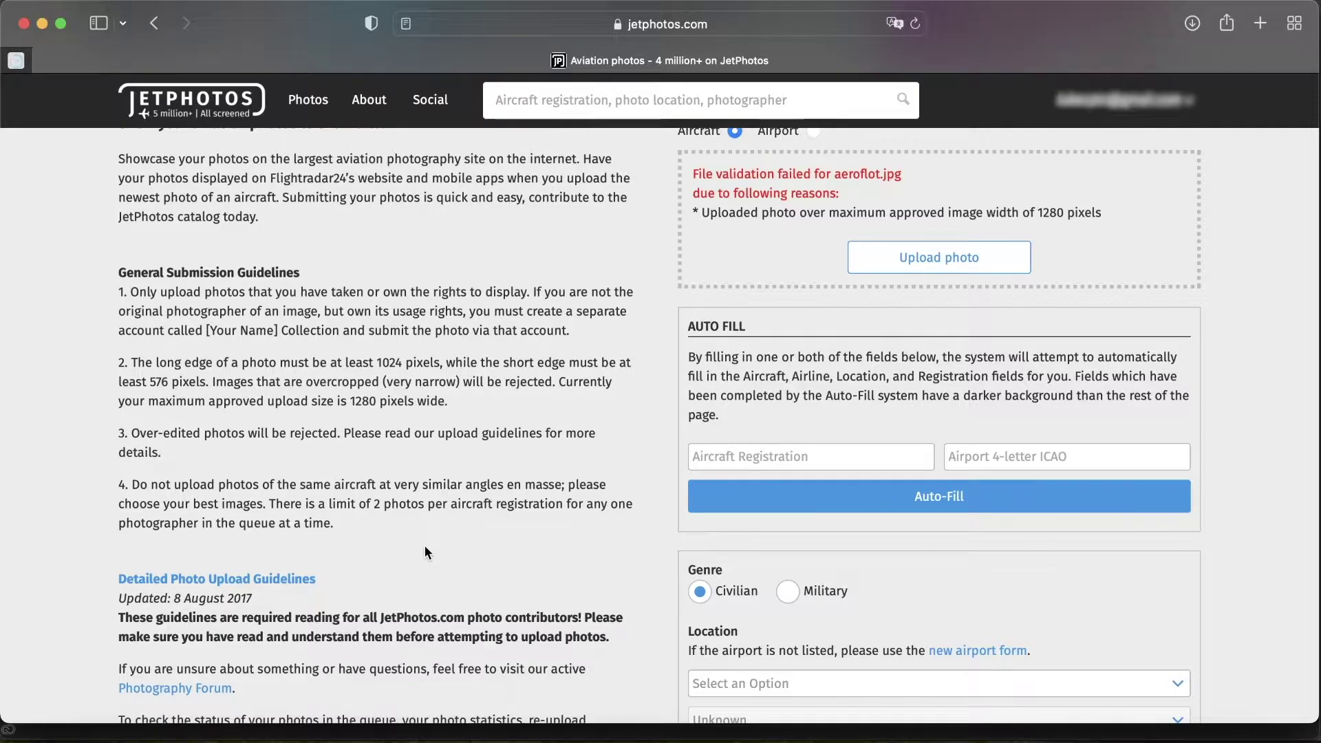
{"action": "left_click_drag", "start_coordinate": [116, 357], "coordinate": [478, 400]}
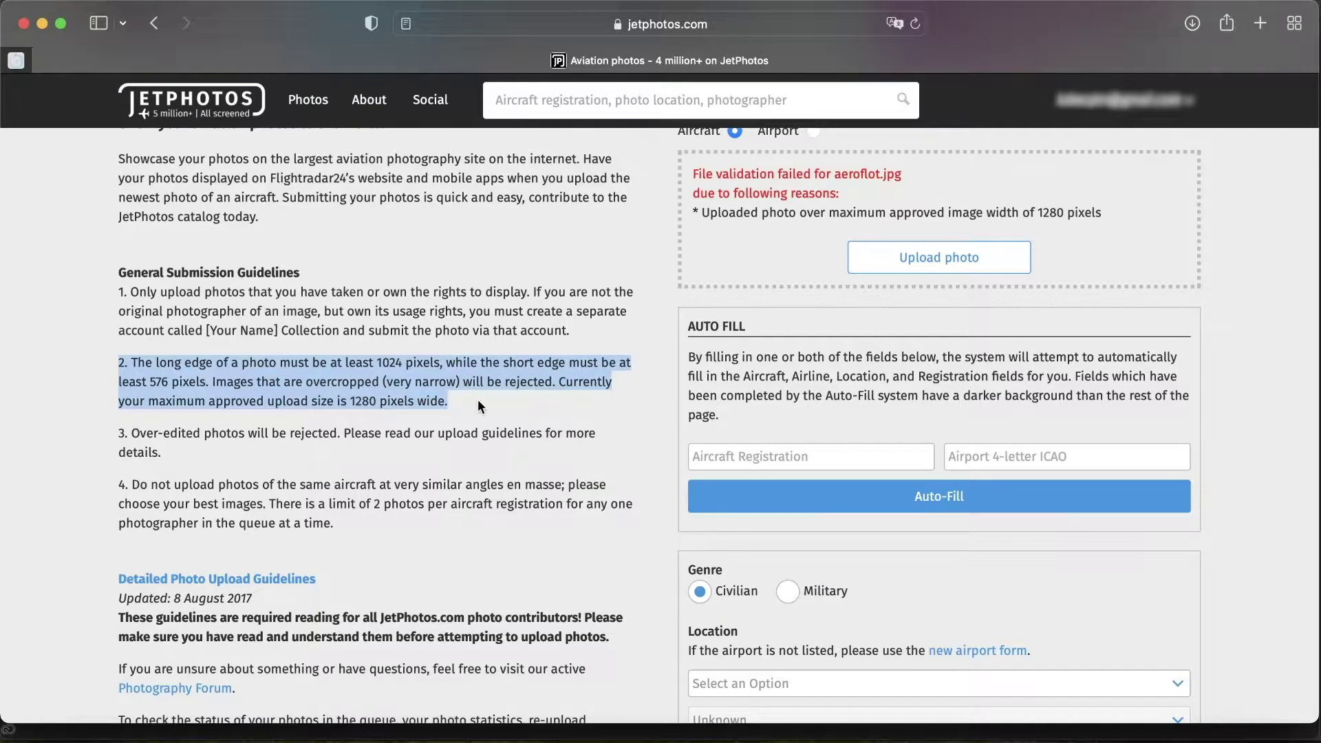
{"action": "left_click", "coordinate": [466, 400]}
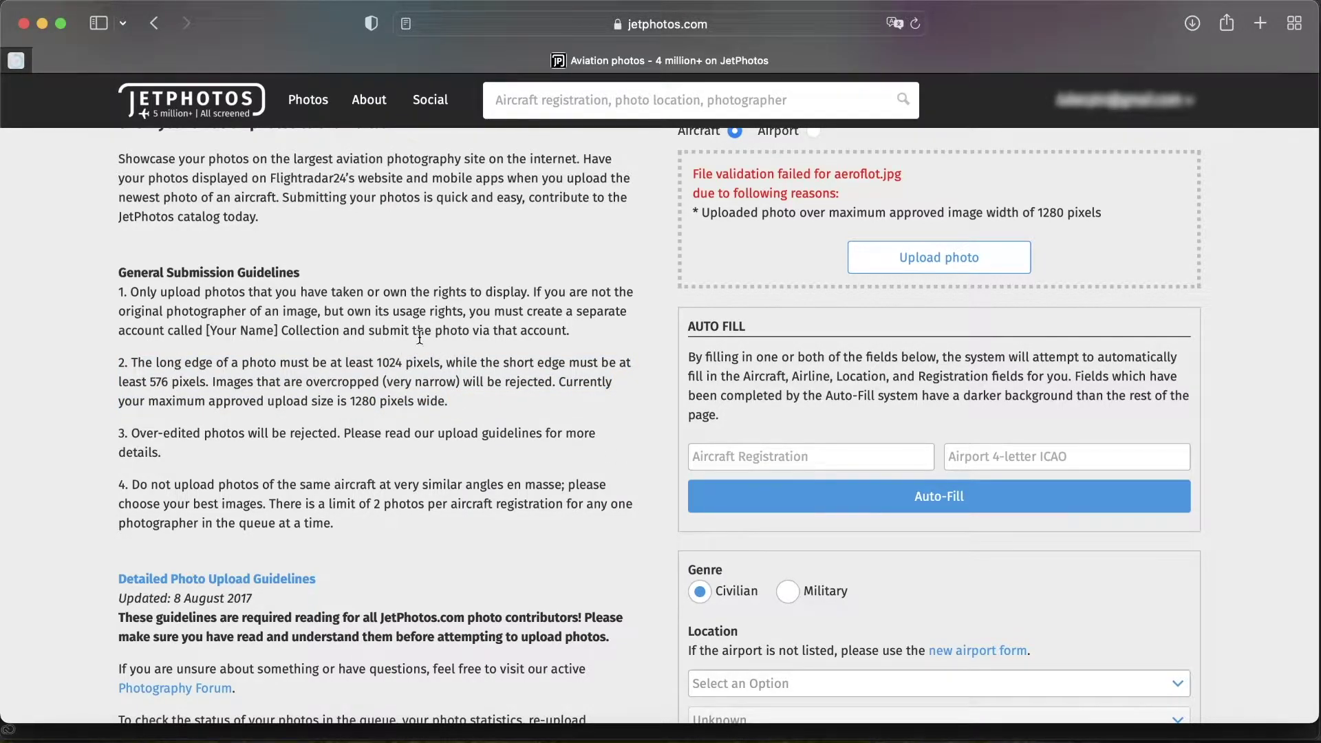
{"action": "double_click", "coordinate": [379, 360]}
{"action": "left_click", "coordinate": [395, 361]}
{"action": "left_click_drag", "start_coordinate": [710, 210], "coordinate": [640, 220]}
{"action": "left_click", "coordinate": [639, 220]}
{"action": "left_click_drag", "start_coordinate": [558, 382], "coordinate": [608, 385]}
{"action": "left_click", "coordinate": [552, 419]}
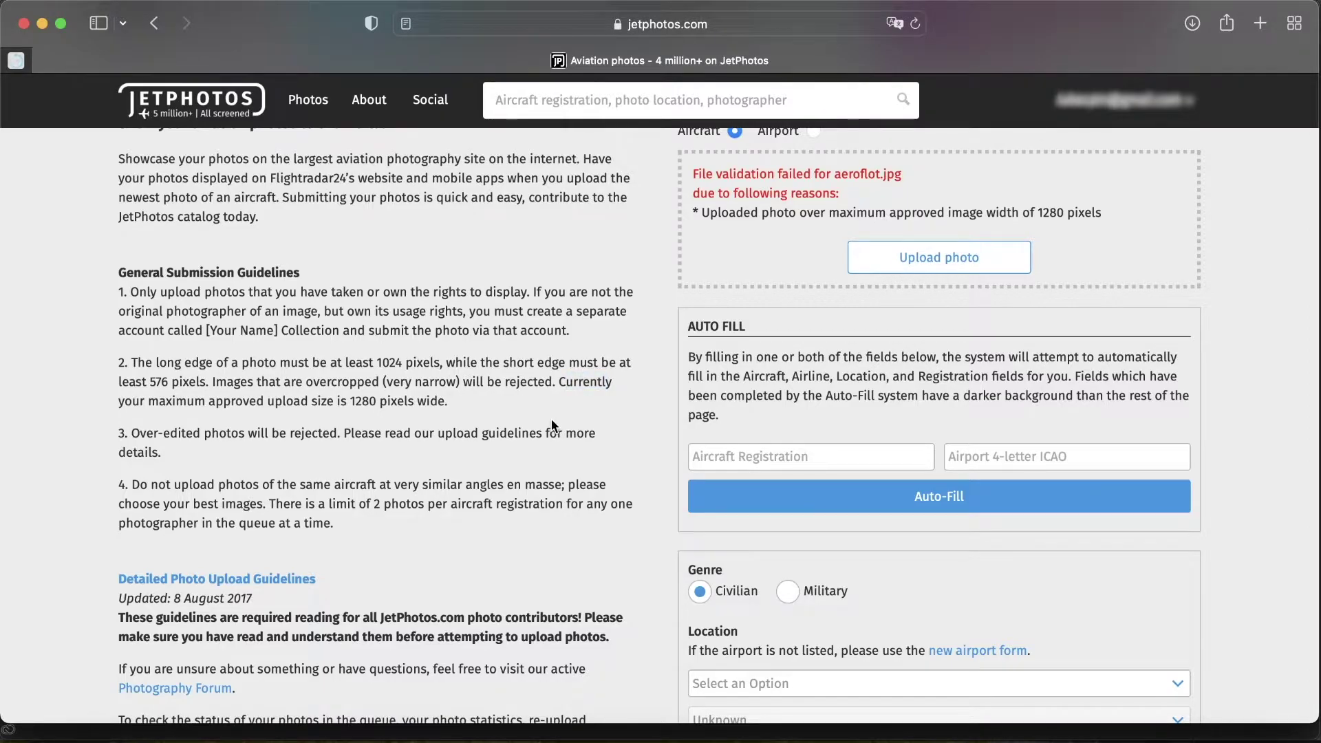
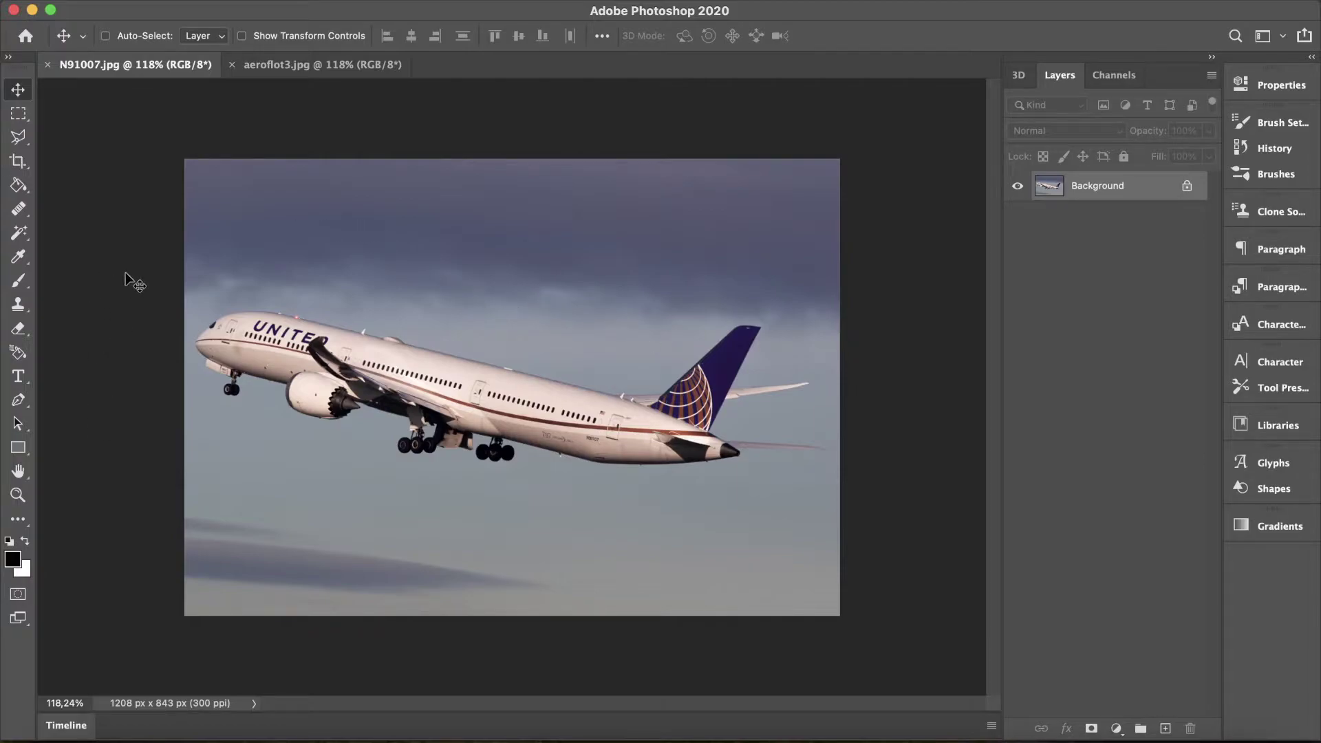
- Try a 1920 by 1280 px crop on the N91007.jpg photo and discard it
{"action": "left_click", "coordinate": [17, 161]}
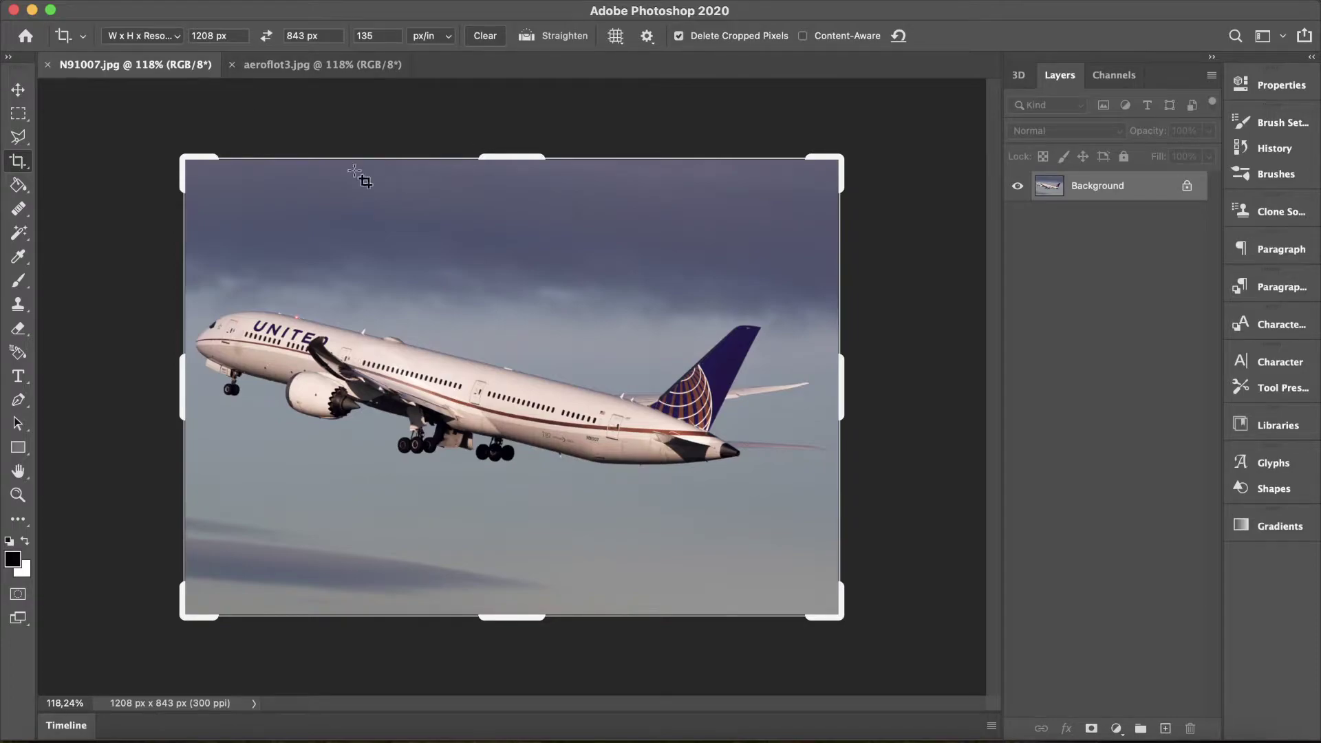
{"action": "double_click", "coordinate": [201, 36]}
{"action": "type", "text": "1920"}
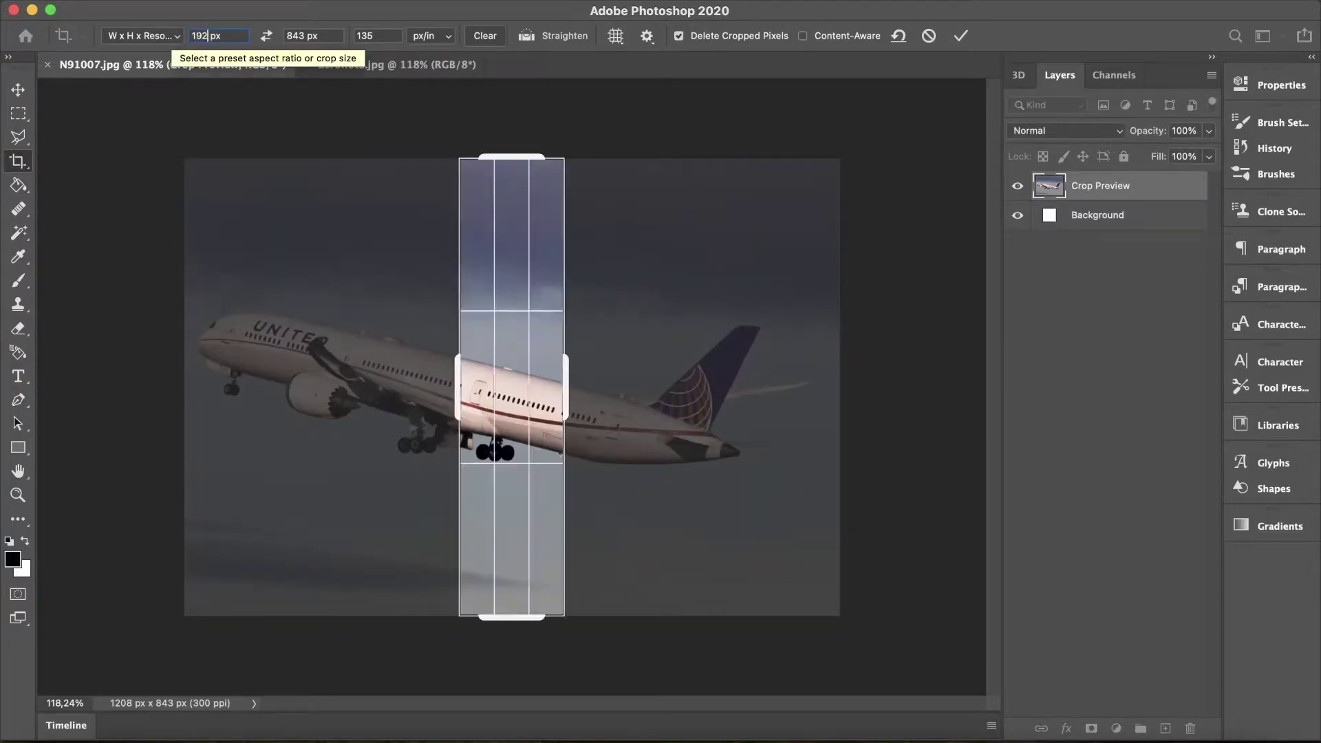
{"action": "double_click", "coordinate": [296, 35]}
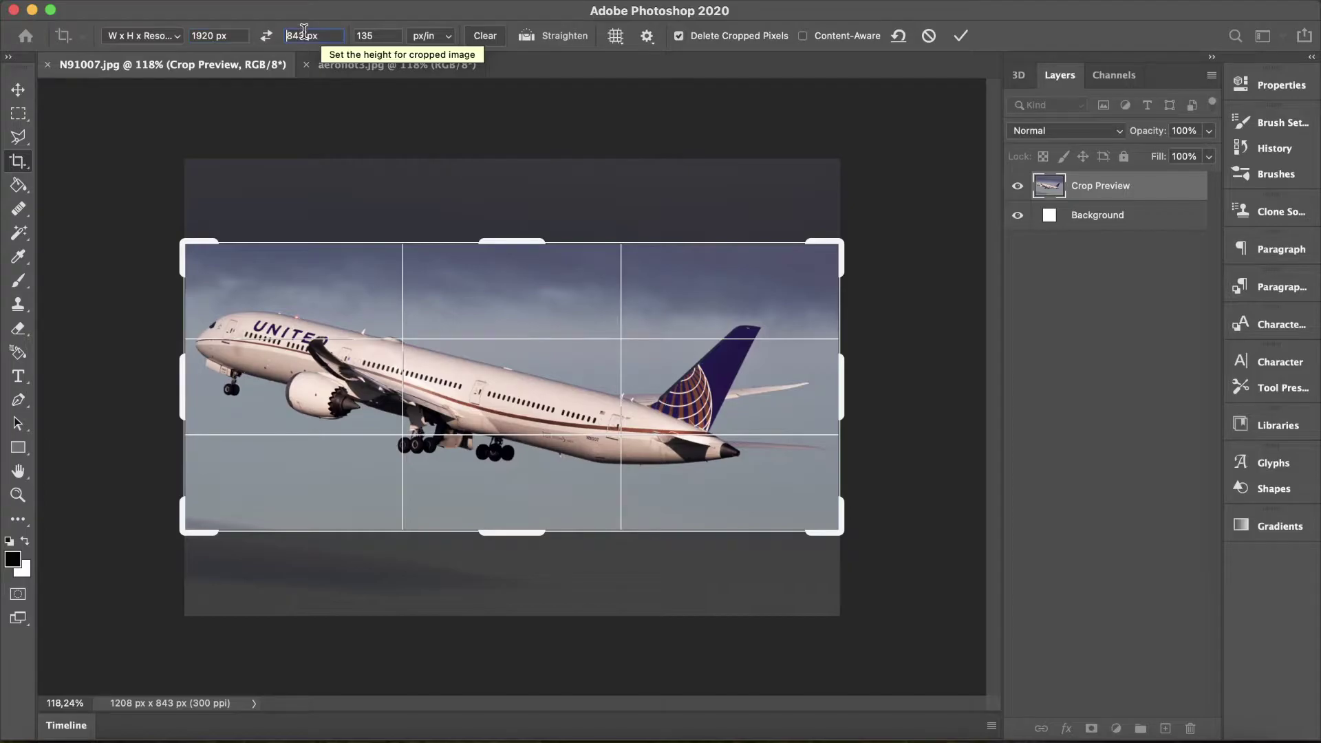
{"action": "type", "text": "1280"}
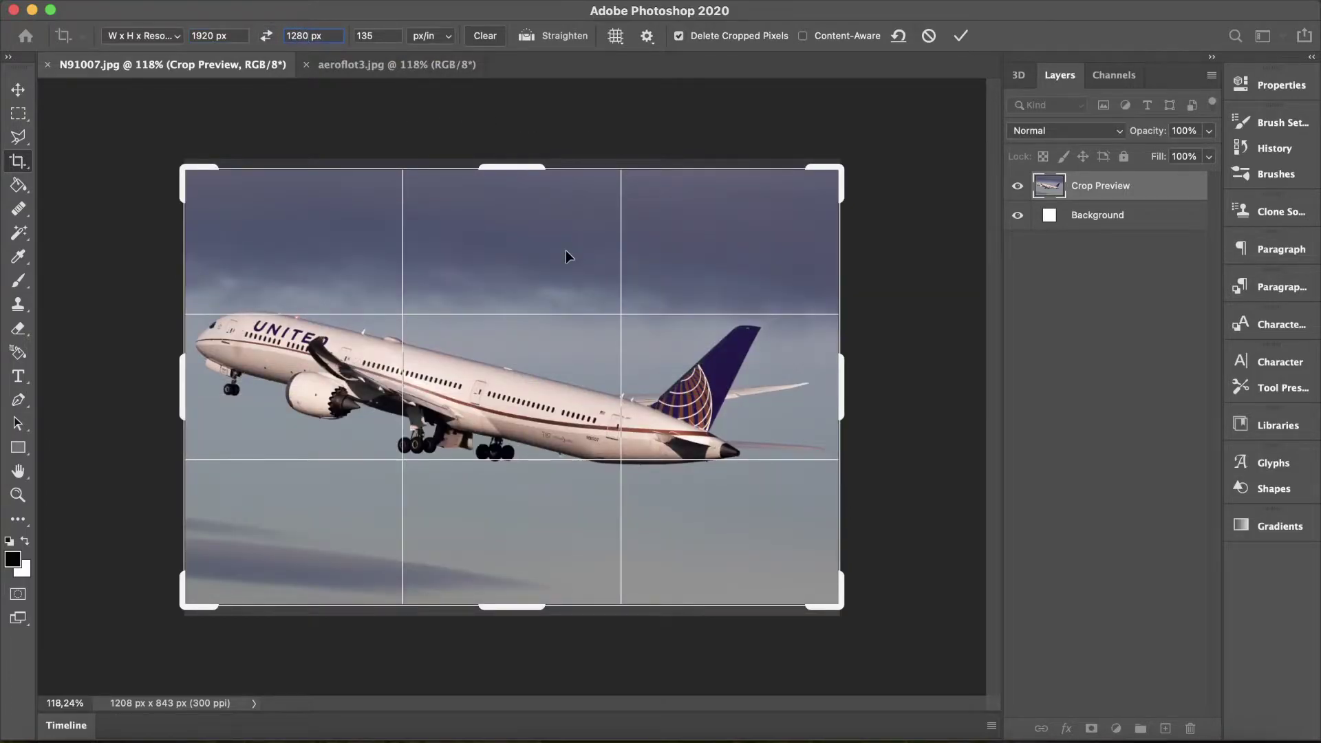
{"action": "scroll", "coordinate": [565, 256], "scroll_direction": "up", "scroll_amount": 5}
{"action": "scroll", "coordinate": [566, 256], "scroll_direction": "up", "scroll_amount": 5}
{"action": "scroll", "coordinate": [565, 257], "scroll_direction": "down", "scroll_amount": 15}
{"action": "scroll", "coordinate": [566, 257], "scroll_direction": "up", "scroll_amount": 10}
{"action": "scroll", "coordinate": [567, 256], "scroll_direction": "down", "scroll_amount": 2}
{"action": "key", "text": "super+0"}
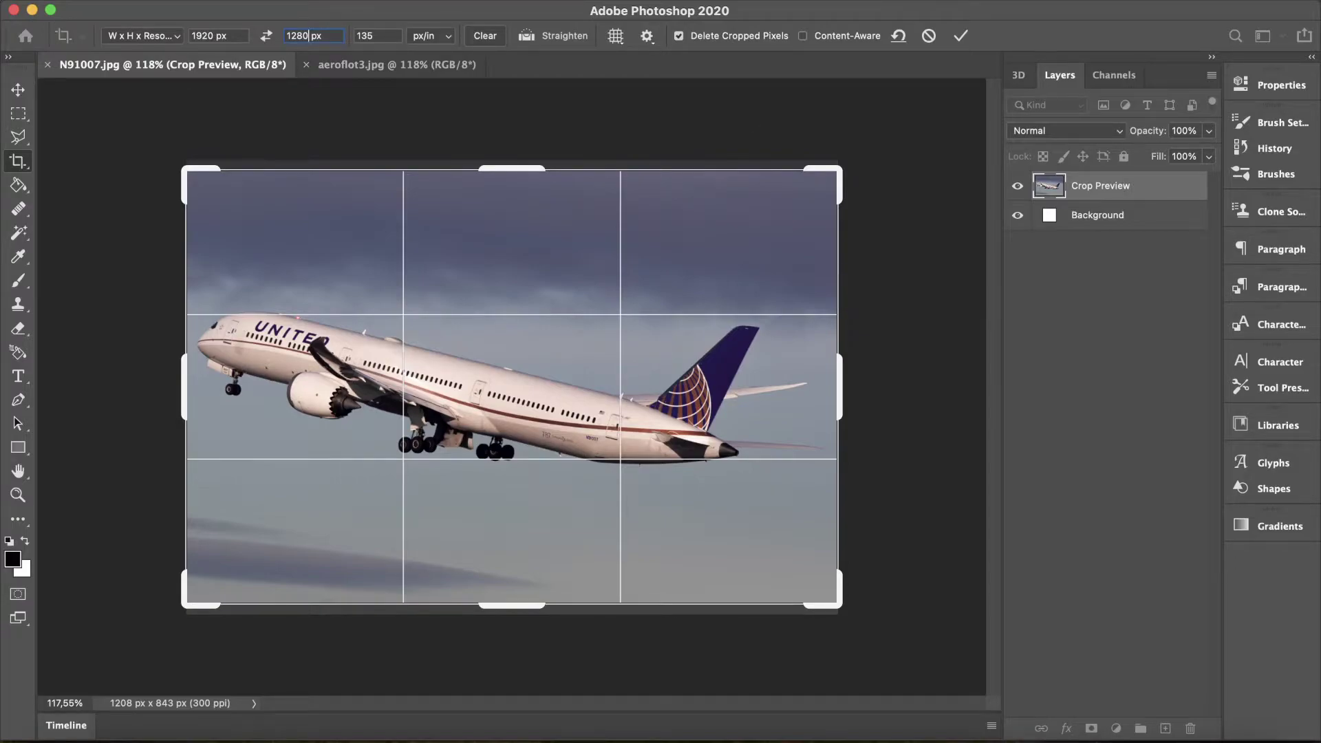
{"action": "left_click", "coordinate": [930, 36]}
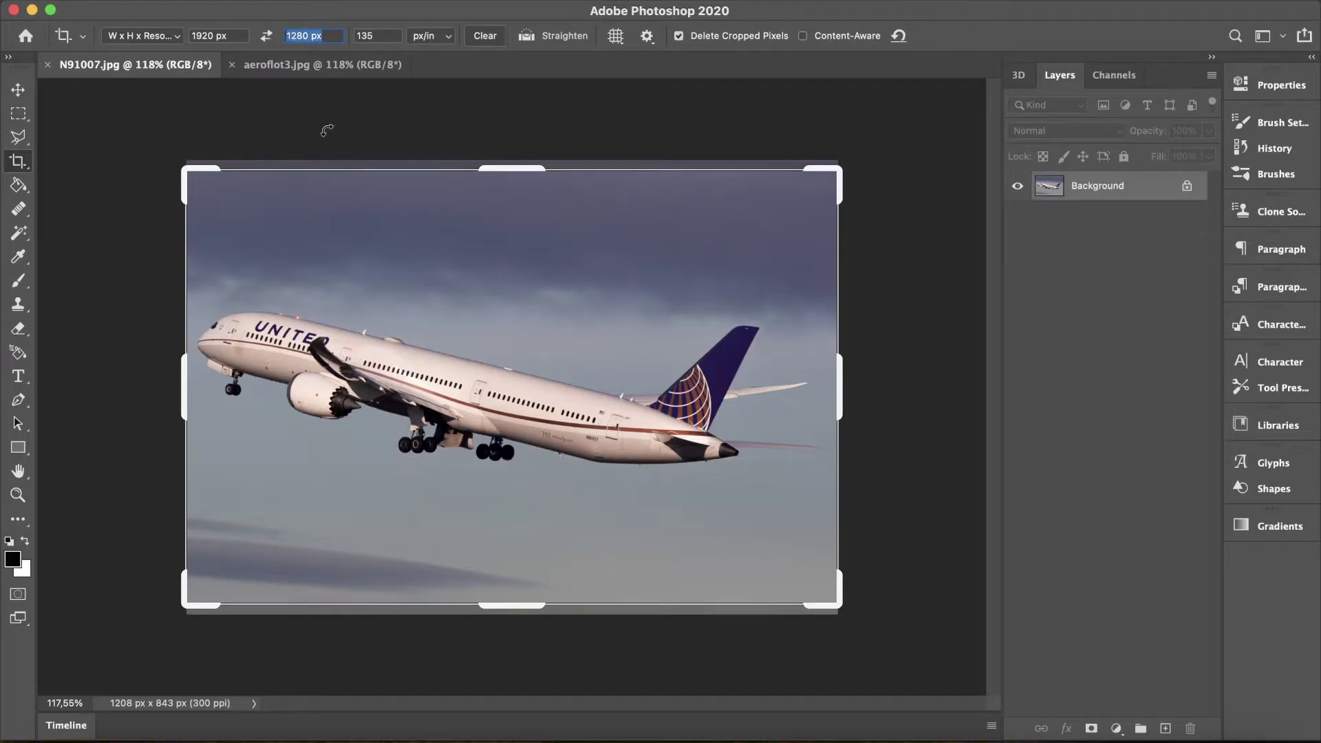
{"action": "left_click", "coordinate": [19, 86]}
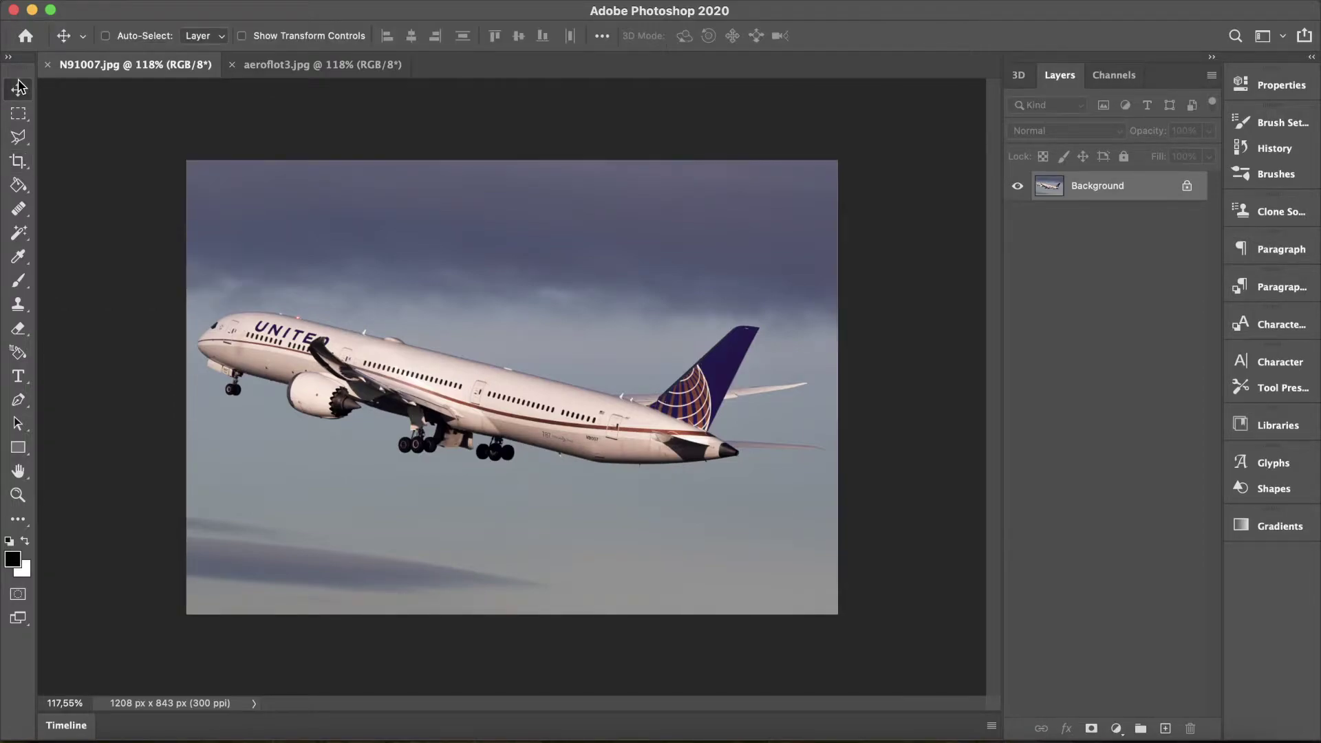
- View the aeroflot3.jpg photo and return to N91007.jpg
{"action": "left_click", "coordinate": [348, 68]}
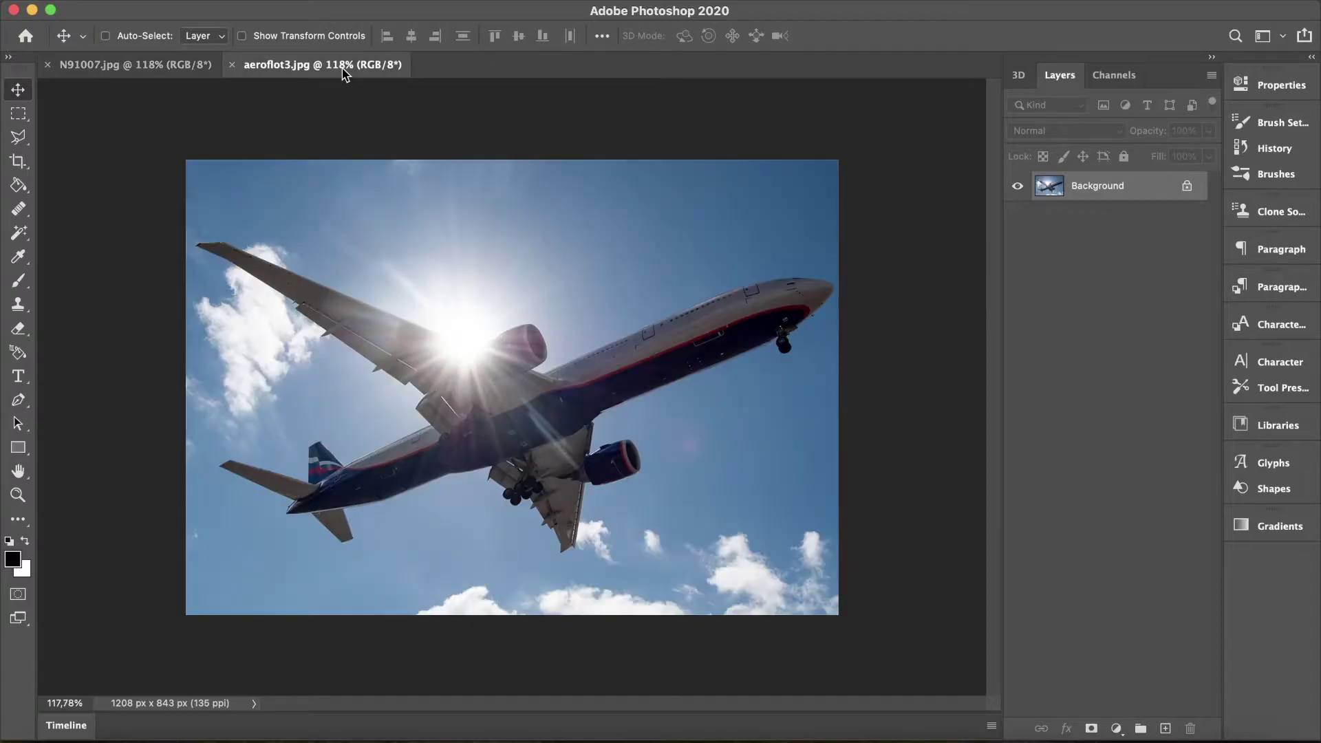
{"action": "left_click", "coordinate": [142, 66]}
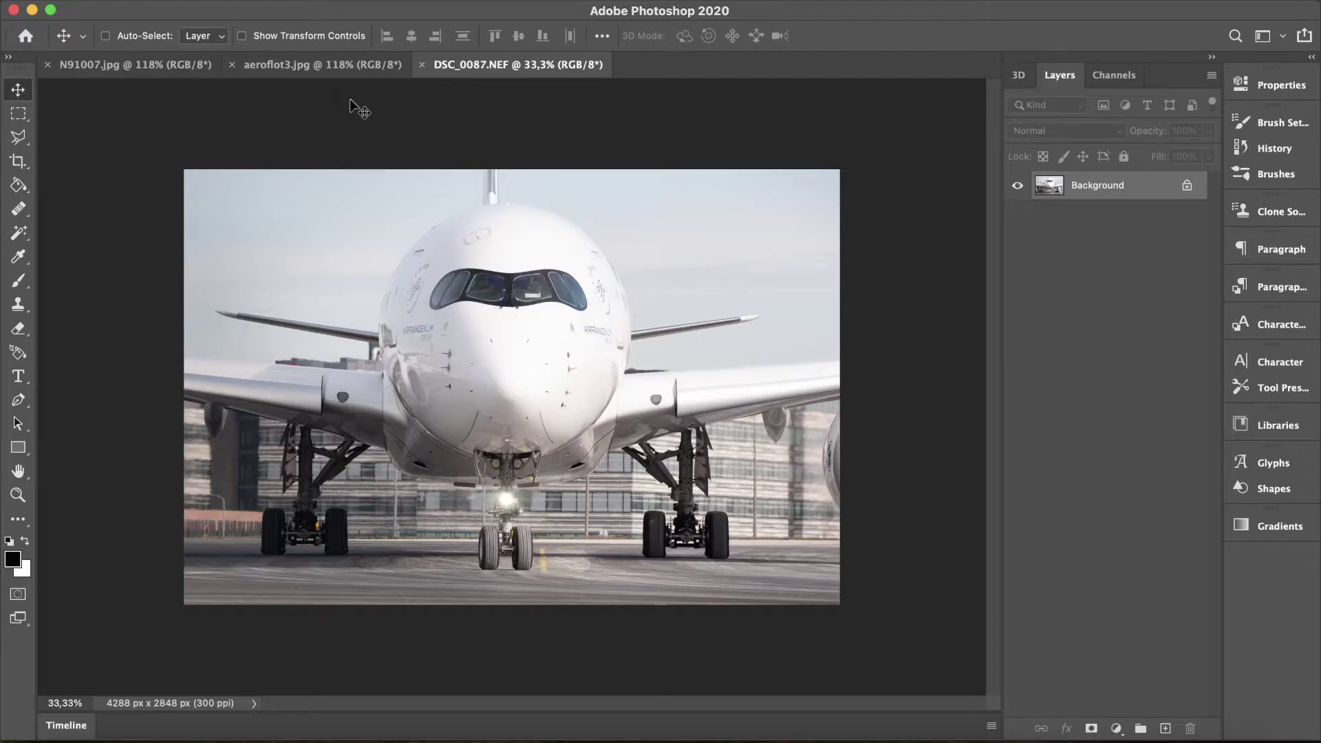
- Apply the Camera Raw Filter to DSC_0087.NEF with automatic tone adjustments
{"action": "left_click", "coordinate": [23, 165]}
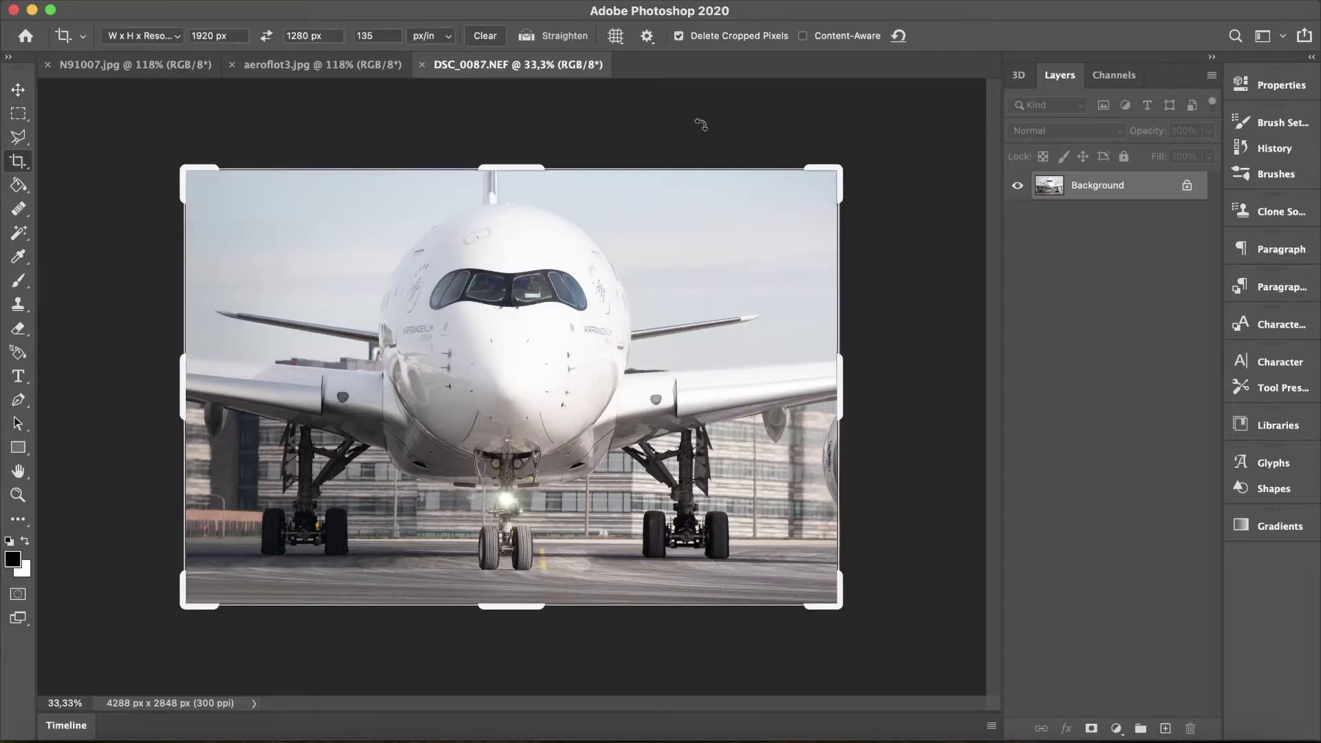
{"action": "left_click", "coordinate": [18, 89]}
{"action": "left_click", "coordinate": [416, 1]}
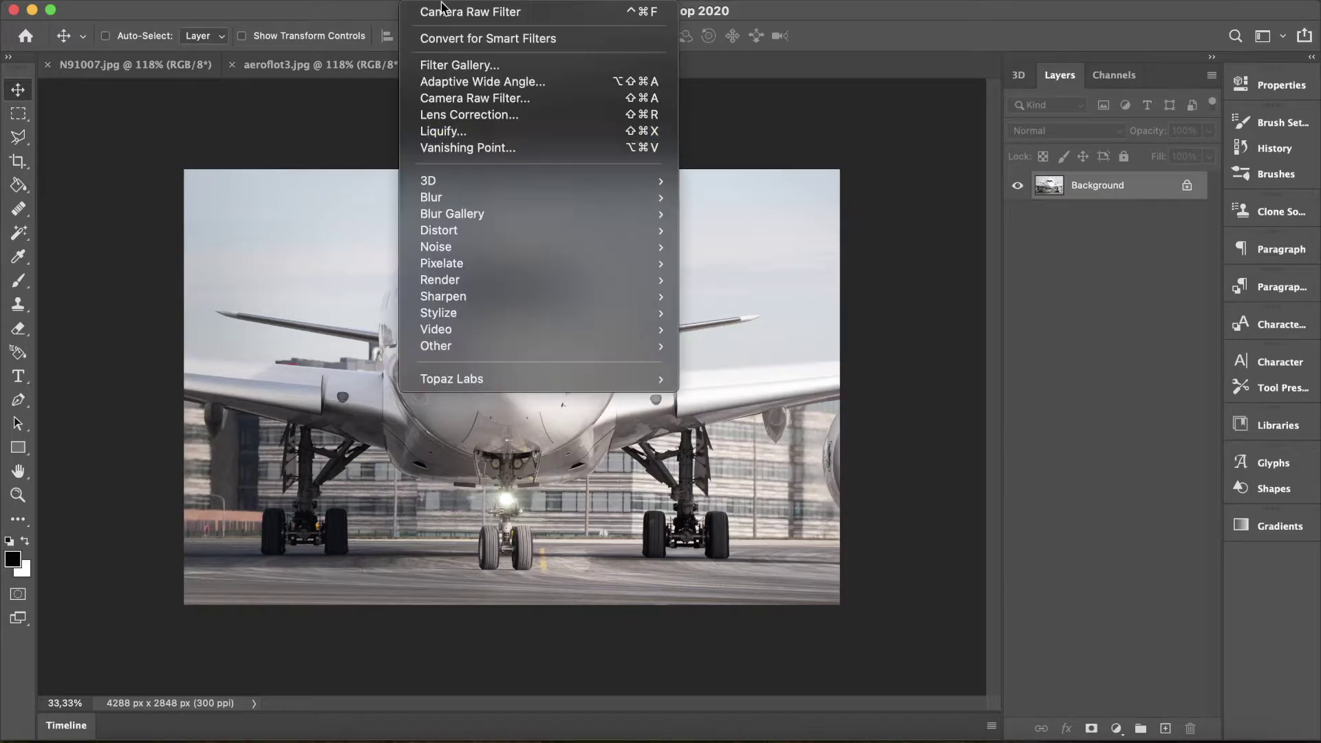
{"action": "left_click", "coordinate": [481, 101]}
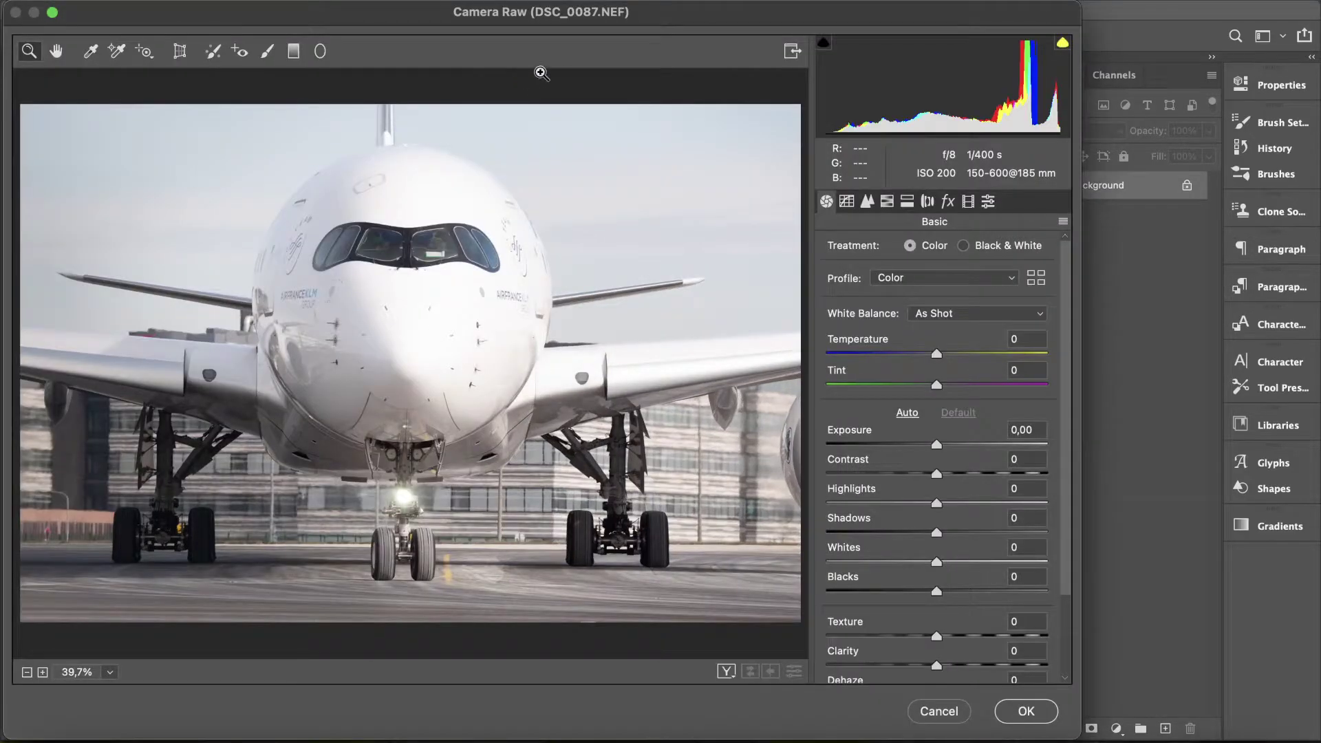
{"action": "left_click", "coordinate": [906, 413]}
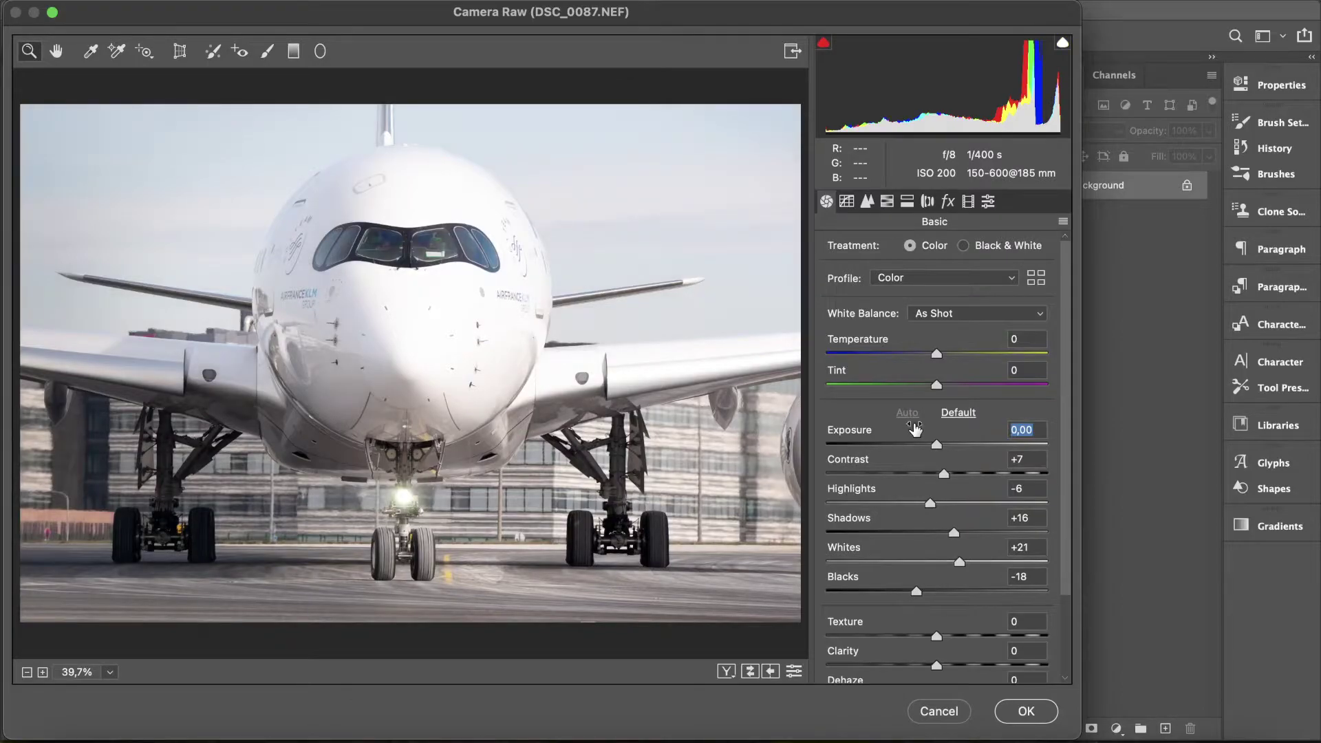
{"action": "left_click", "coordinate": [1026, 711]}
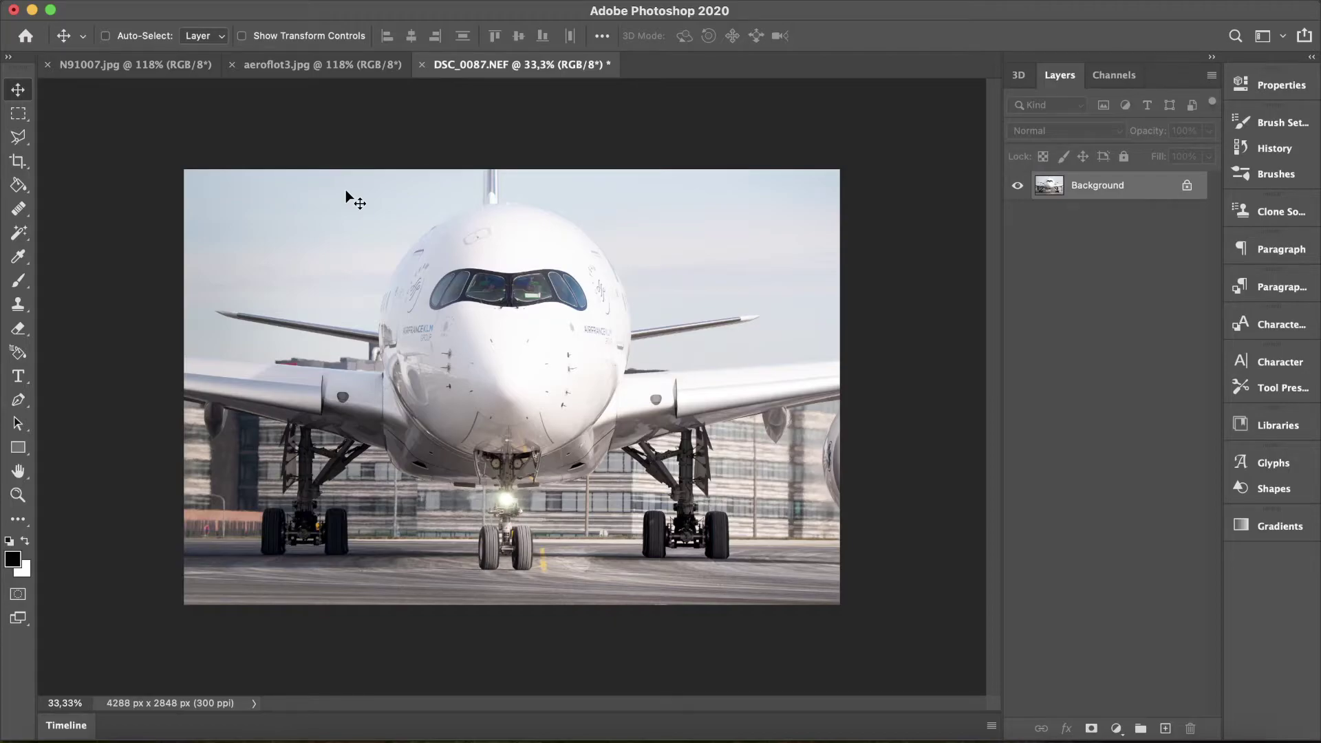
- Set the Crop tool's size to 1208 px wide by 843 px high for DSC_0087.NEF
{"action": "left_click", "coordinate": [18, 161]}
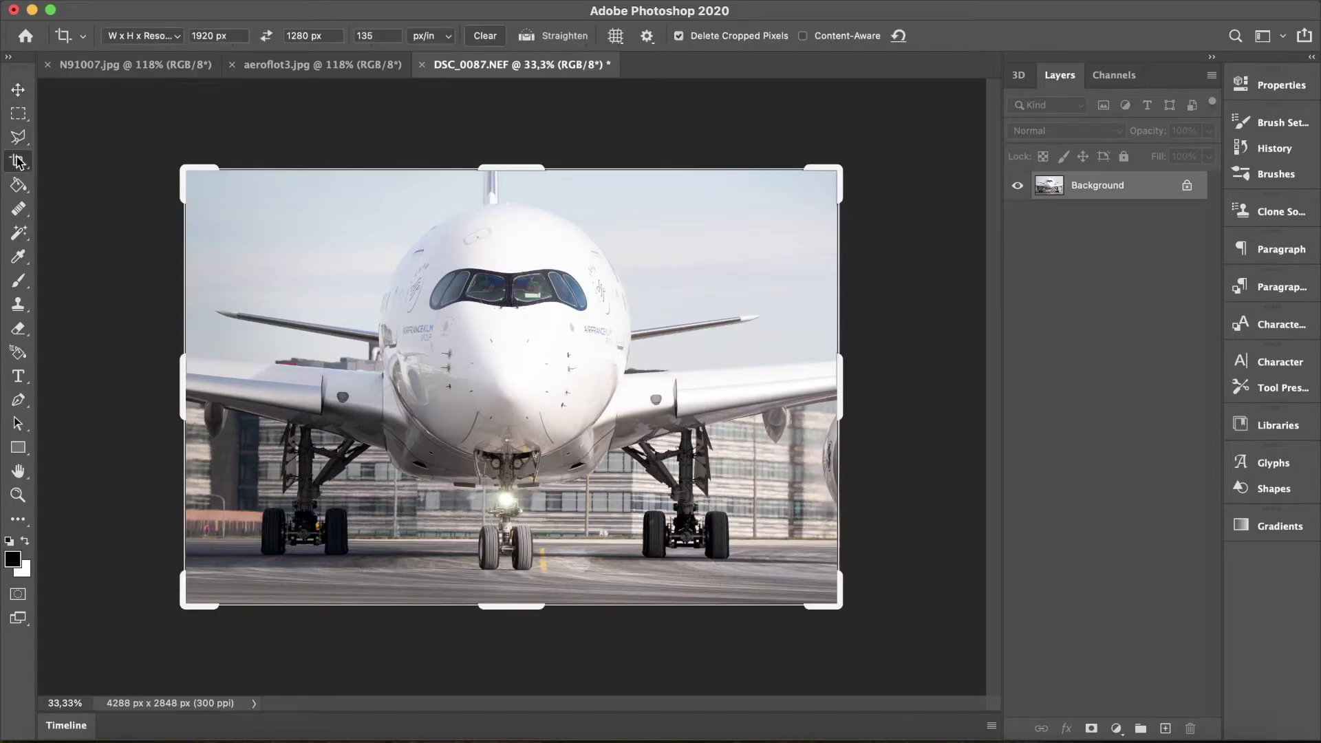
{"action": "left_click", "coordinate": [169, 36]}
{"action": "left_click", "coordinate": [241, 42]}
{"action": "left_click", "coordinate": [210, 36]}
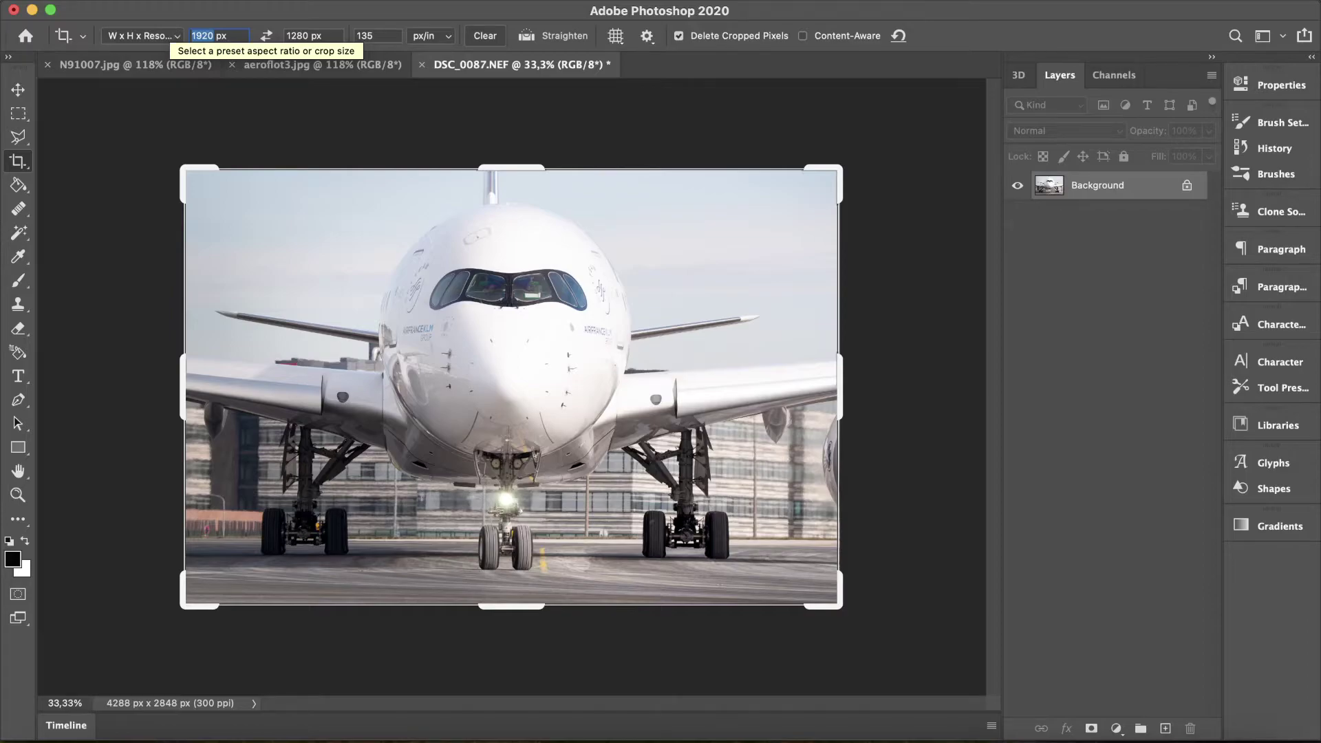
{"action": "type", "text": "1208"}
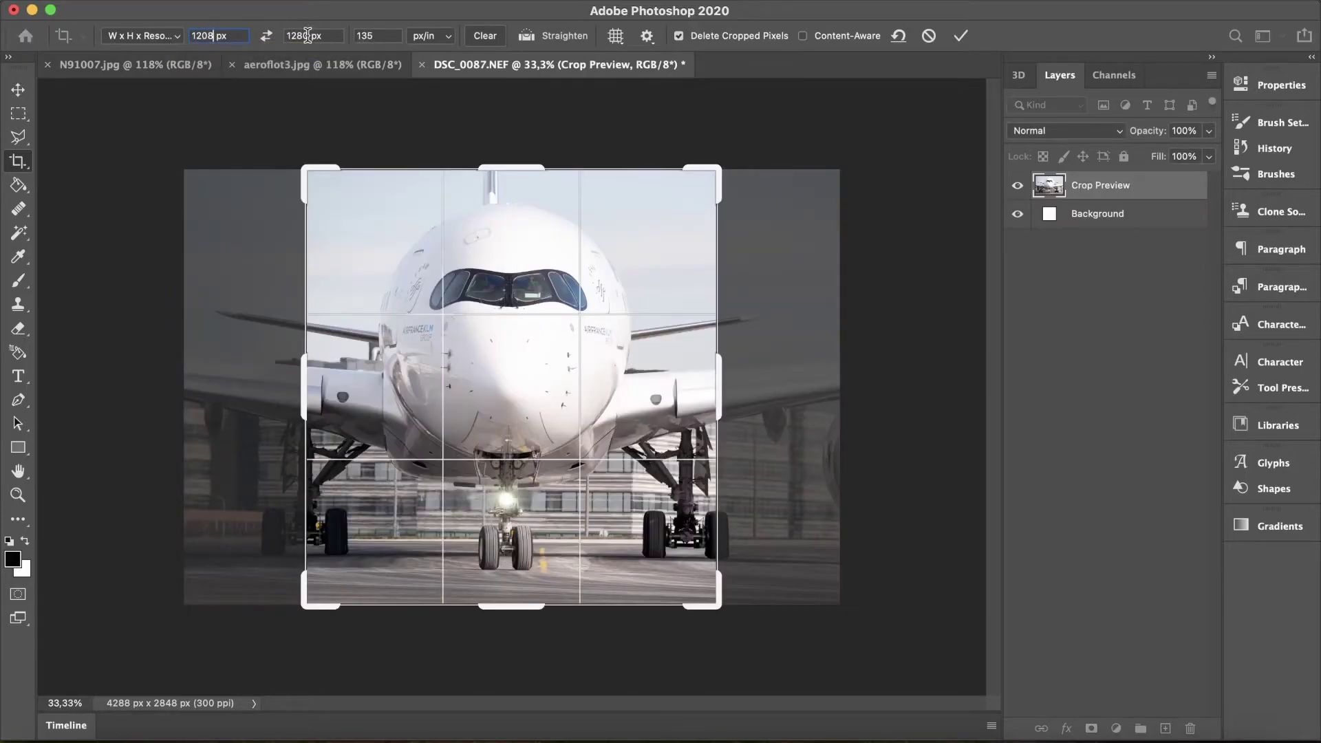
{"action": "key", "text": "Tab"}
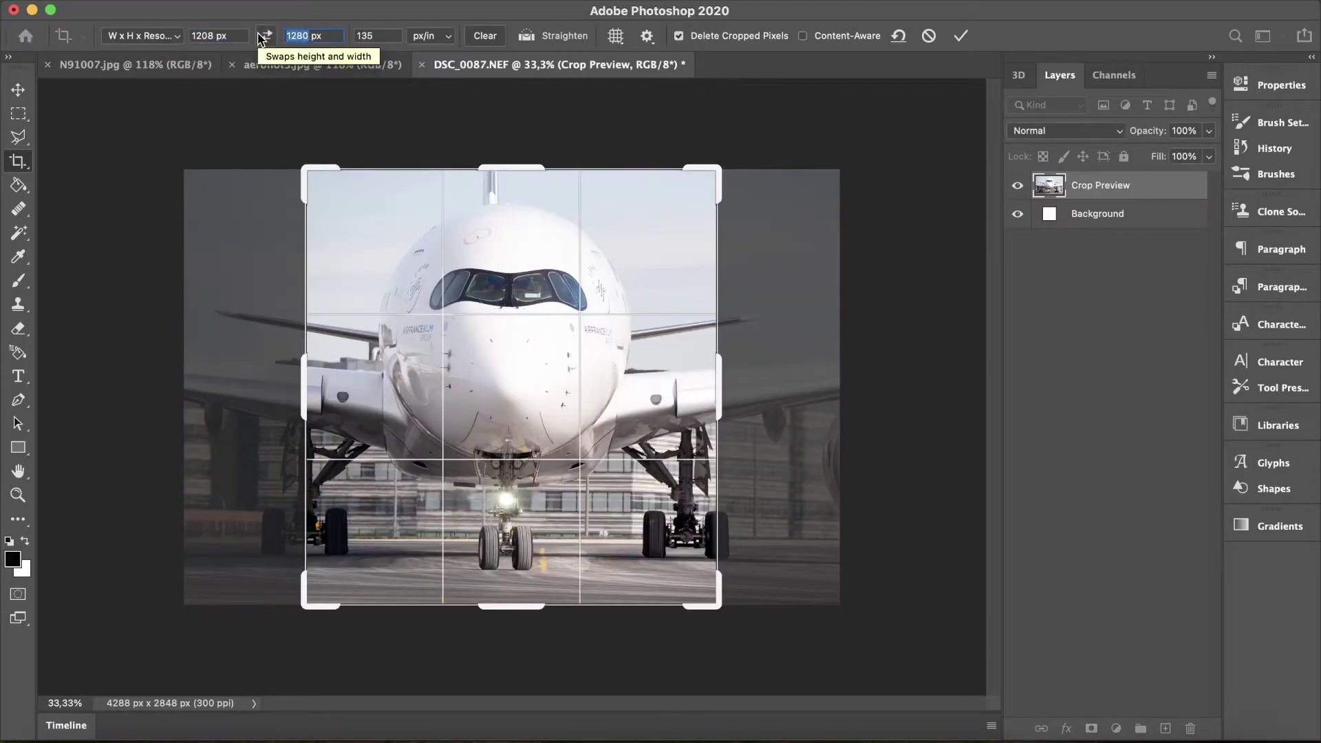
{"action": "type", "text": "843"}
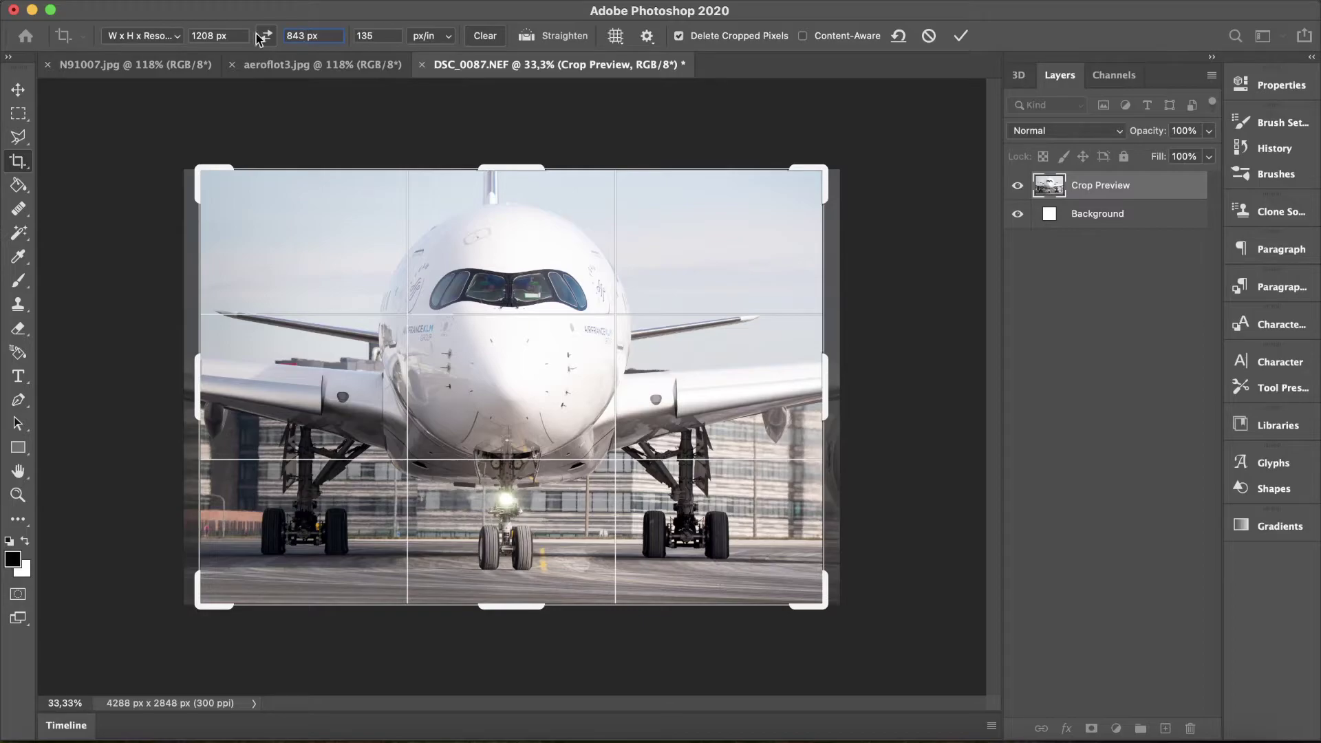
- Tighten the crop frame around the aircraft, recompose the photo inside it, and apply the crop
{"action": "left_click_drag", "start_coordinate": [200, 368], "coordinate": [210, 368]}
{"action": "left_click_drag", "start_coordinate": [817, 380], "coordinate": [795, 384]}
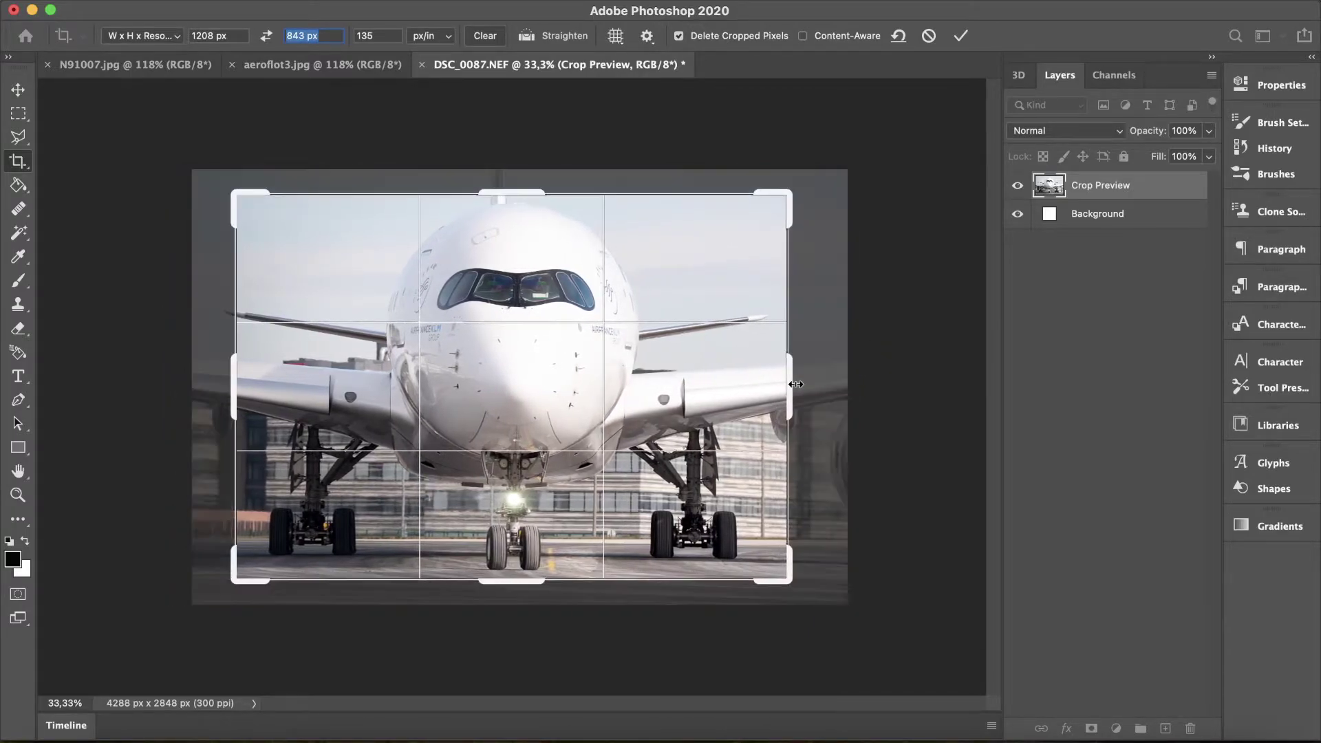
{"action": "left_click_drag", "start_coordinate": [588, 308], "coordinate": [578, 316]}
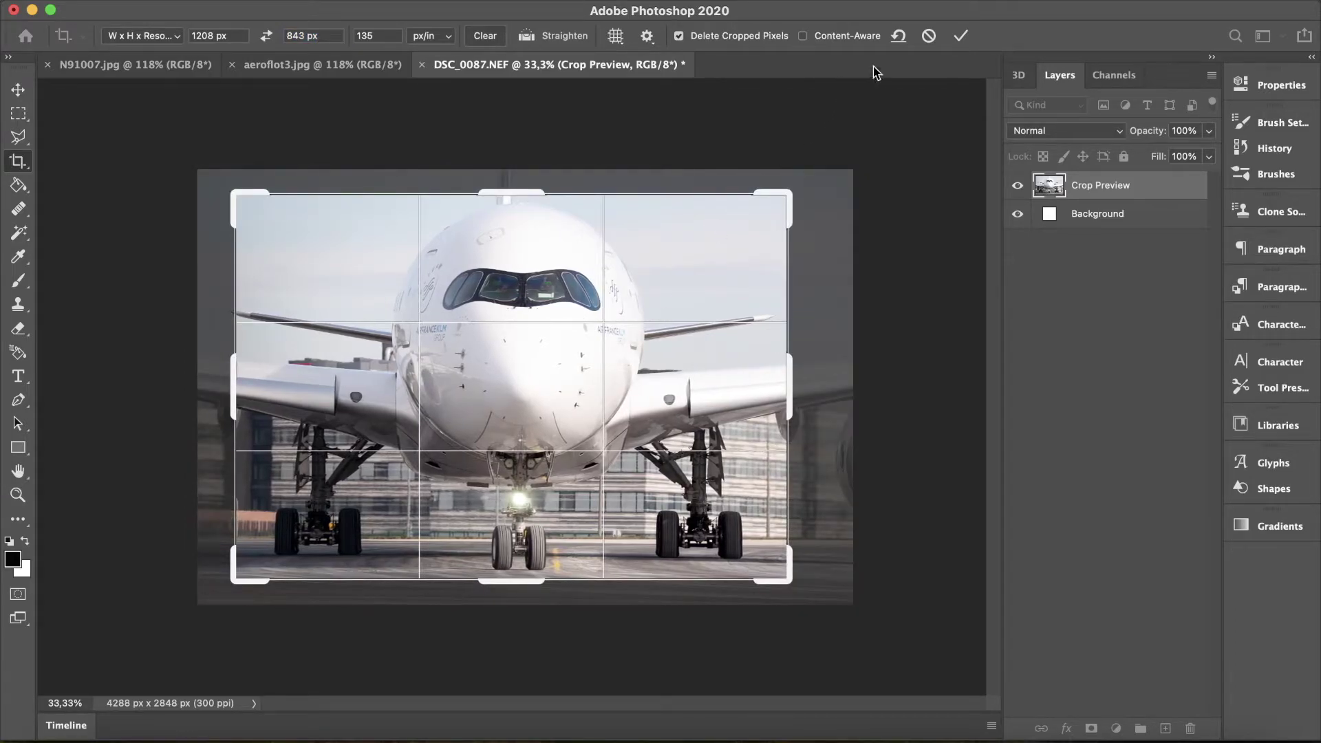
{"action": "left_click", "coordinate": [959, 37]}
- Examine the cropped photo's pixel detail around the aircraft's nose and the image as a whole
{"action": "scroll", "coordinate": [523, 394], "scroll_direction": "up", "scroll_amount": 5}
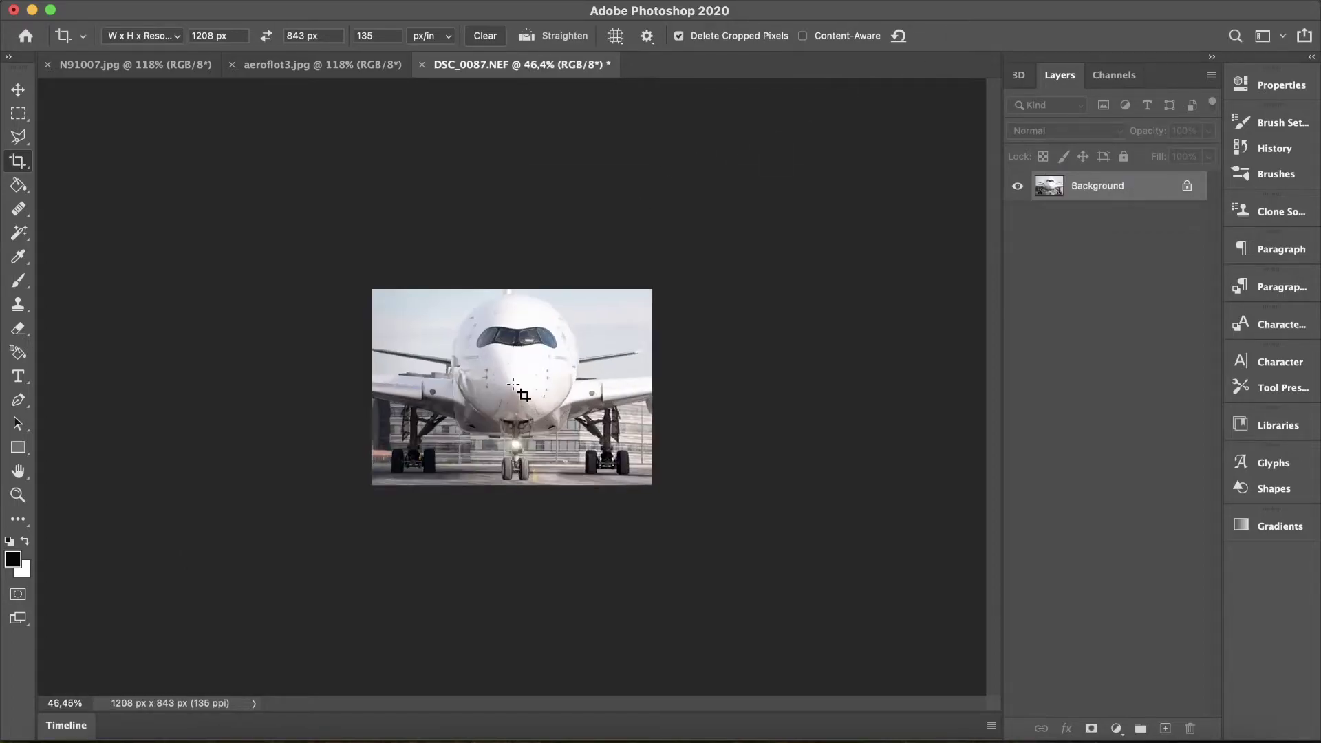
{"action": "scroll", "coordinate": [522, 394], "scroll_direction": "up", "scroll_amount": 2}
{"action": "scroll", "coordinate": [523, 394], "scroll_direction": "up", "scroll_amount": 10}
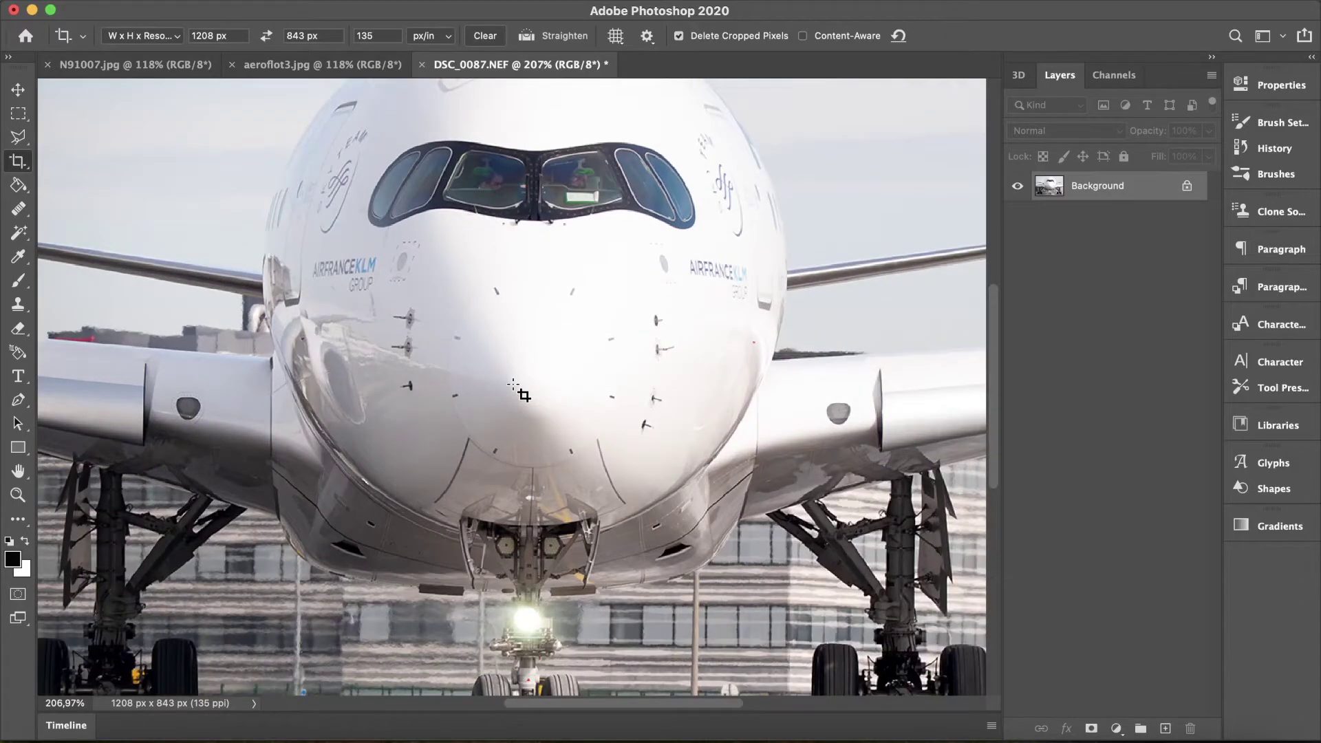
{"action": "scroll", "coordinate": [509, 433], "scroll_direction": "up", "scroll_amount": 6}
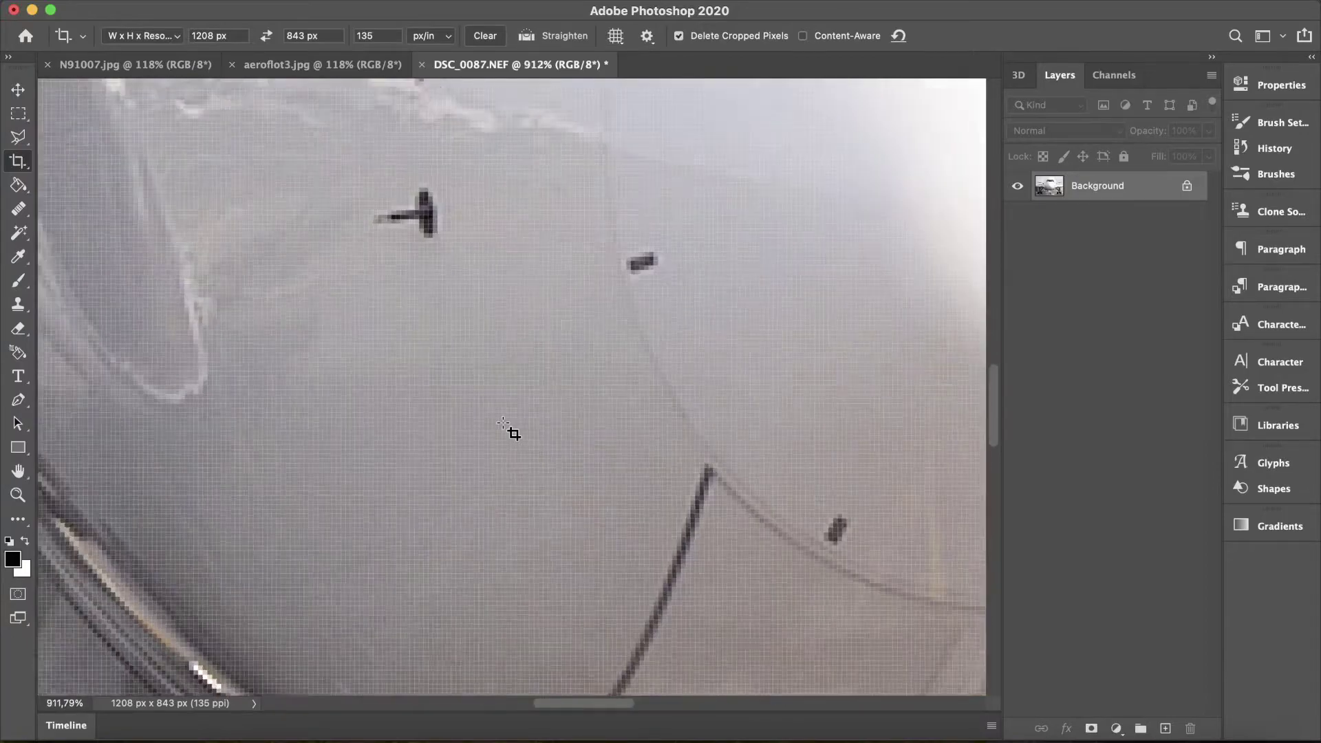
{"action": "scroll", "coordinate": [546, 312], "scroll_direction": "down", "scroll_amount": 4}
{"action": "scroll", "coordinate": [548, 313], "scroll_direction": "down", "scroll_amount": 9}
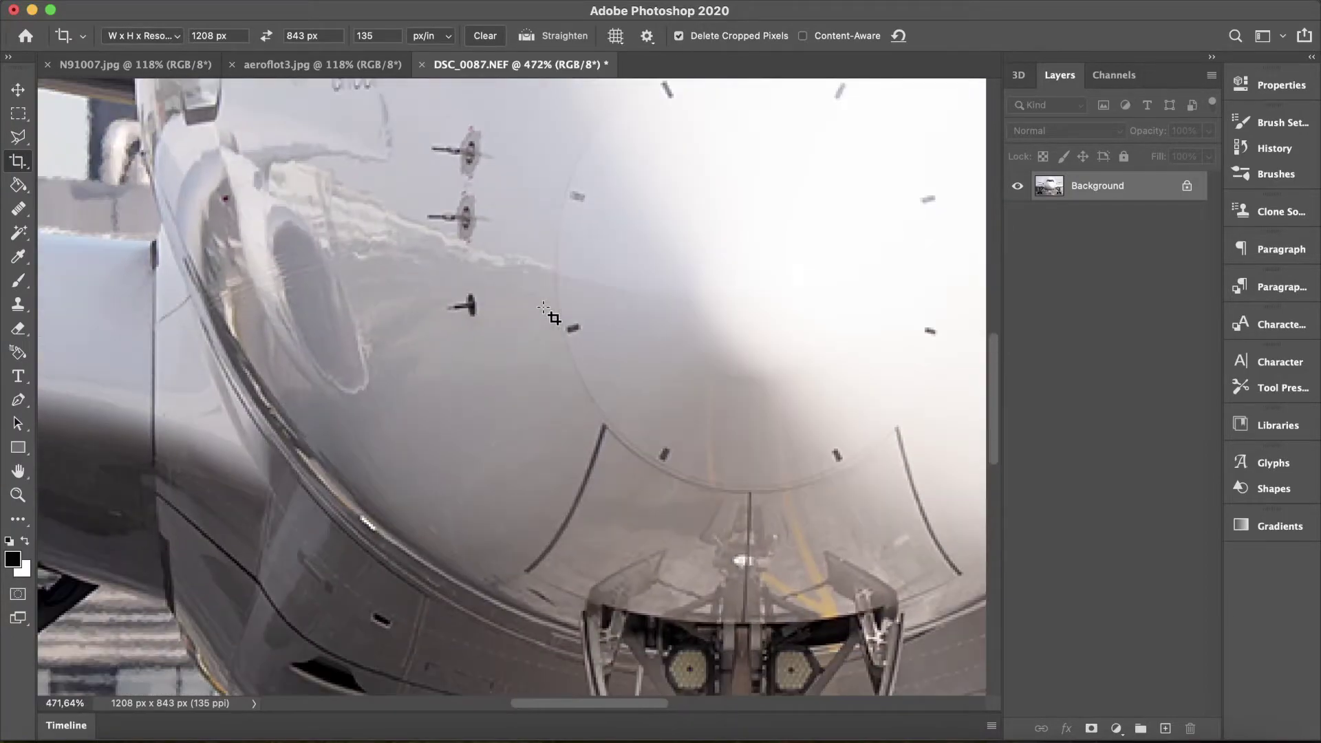
{"action": "scroll", "coordinate": [549, 313], "scroll_direction": "down", "scroll_amount": 2}
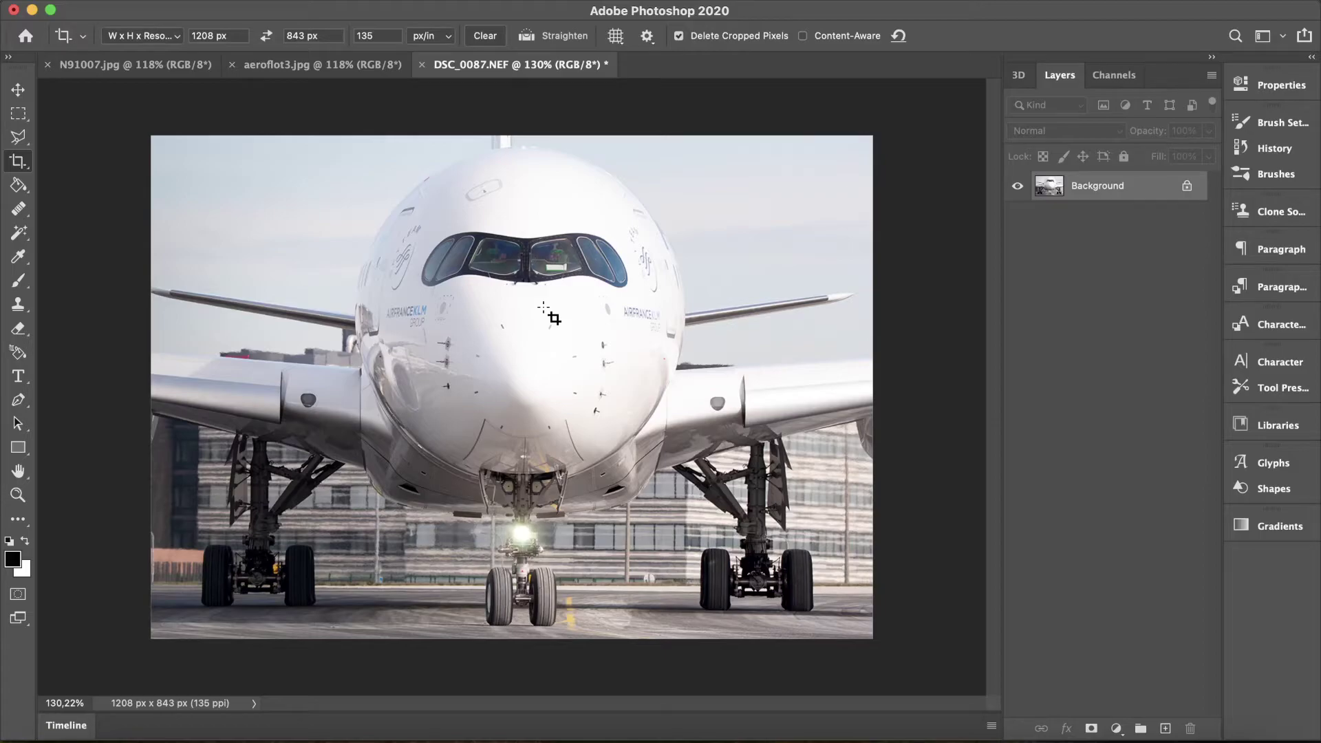
- Save the cropped photo as airfrancea350.jpg with JPEG quality 12 (Maximum) and the Baseline Optimized format
{"action": "scroll", "coordinate": [454, 219], "scroll_direction": "up", "scroll_amount": 3}
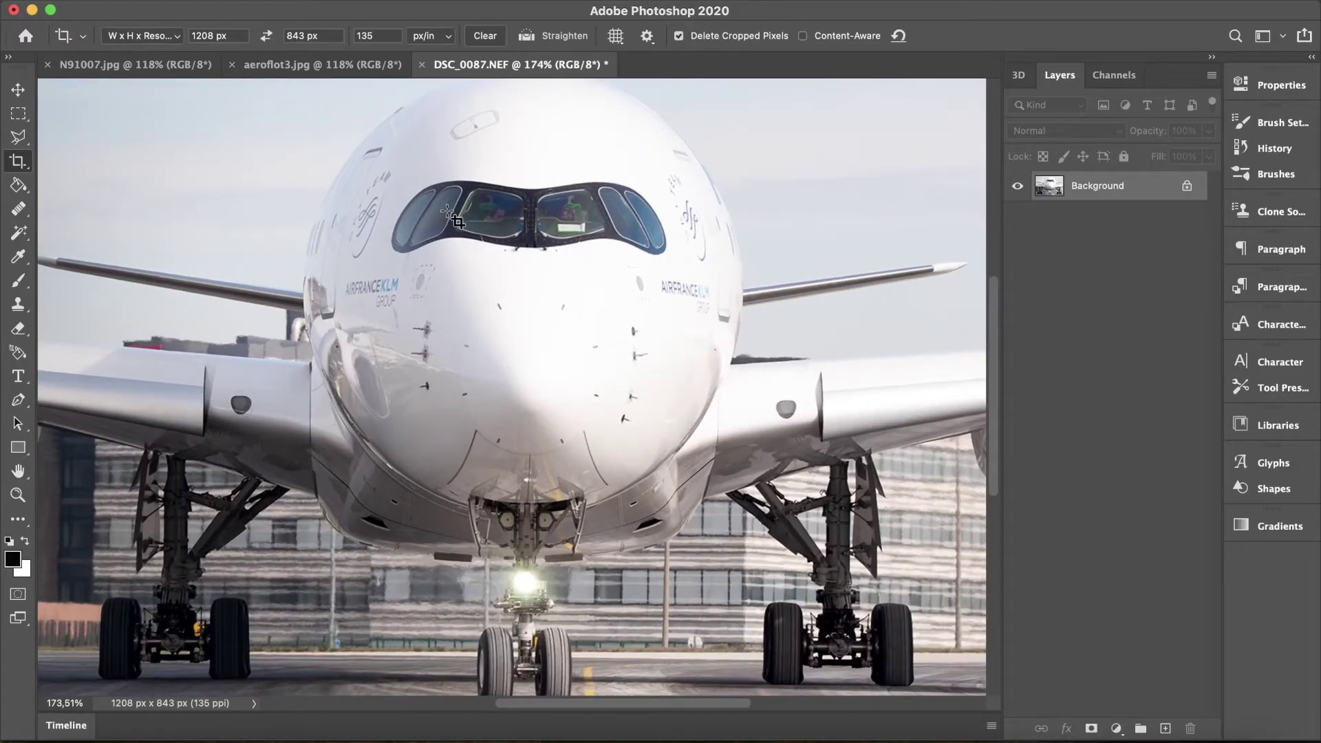
{"action": "scroll", "coordinate": [454, 219], "scroll_direction": "up", "scroll_amount": 3}
{"action": "scroll", "coordinate": [426, 262], "scroll_direction": "down", "scroll_amount": 5}
{"action": "scroll", "coordinate": [427, 262], "scroll_direction": "down", "scroll_amount": 1}
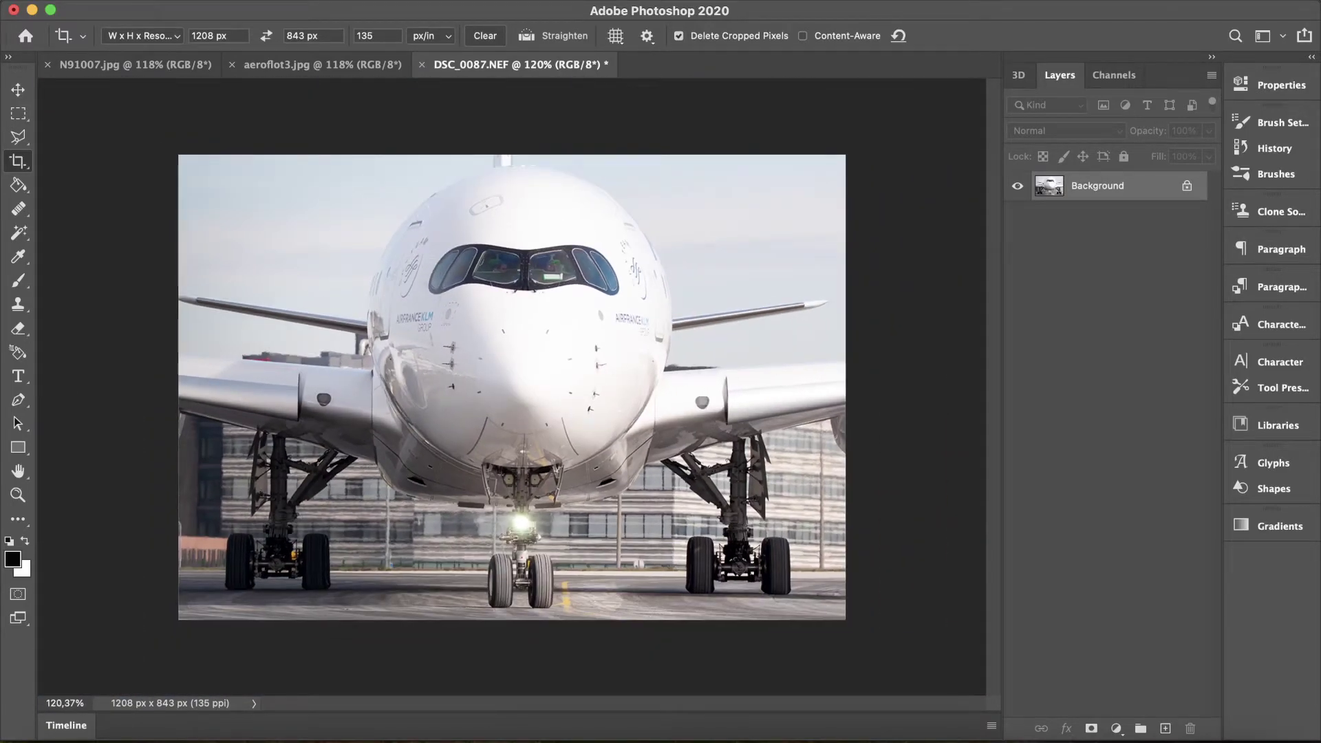
{"action": "left_click", "coordinate": [141, 0]}
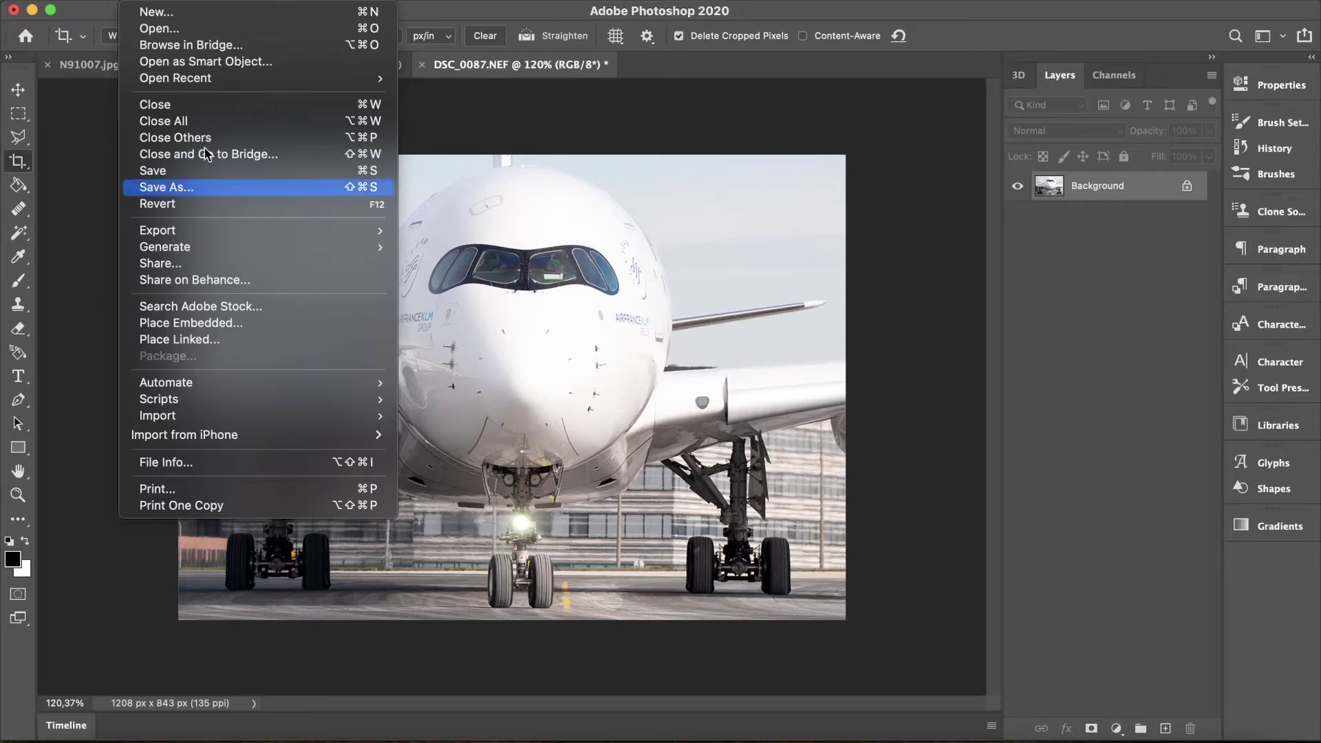
{"action": "key", "text": "Escape"}
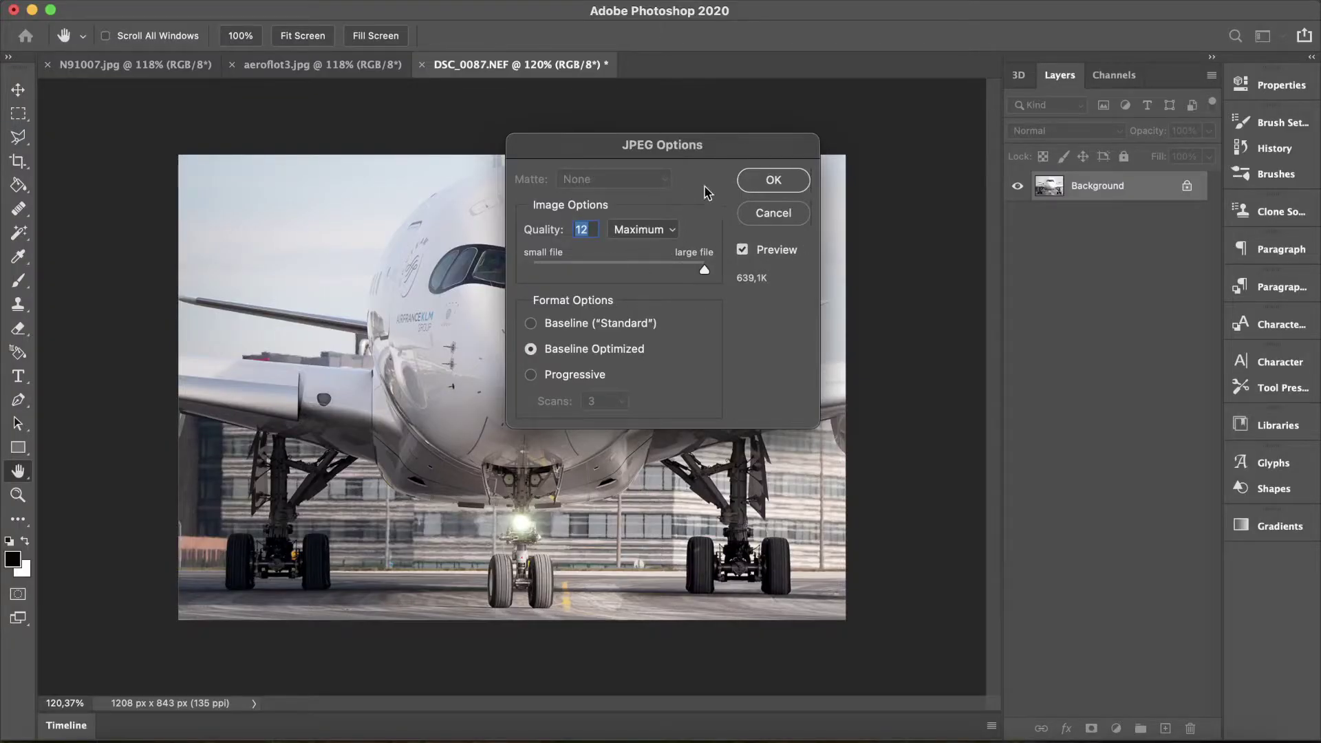
{"action": "left_click", "coordinate": [790, 182]}
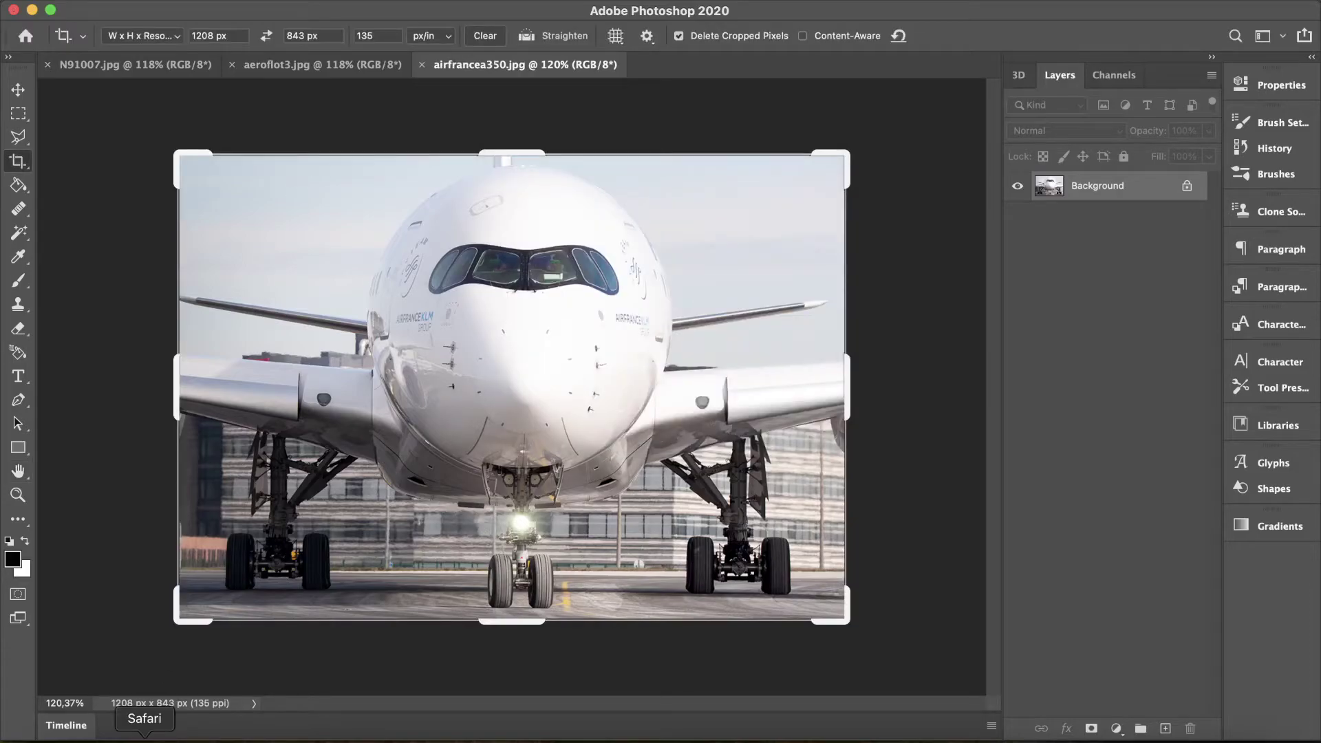
- Switch to the JetPhotos upload page in Safari and upload airfrancea350.jpg as the aircraft photo
{"action": "left_click", "coordinate": [144, 737]}
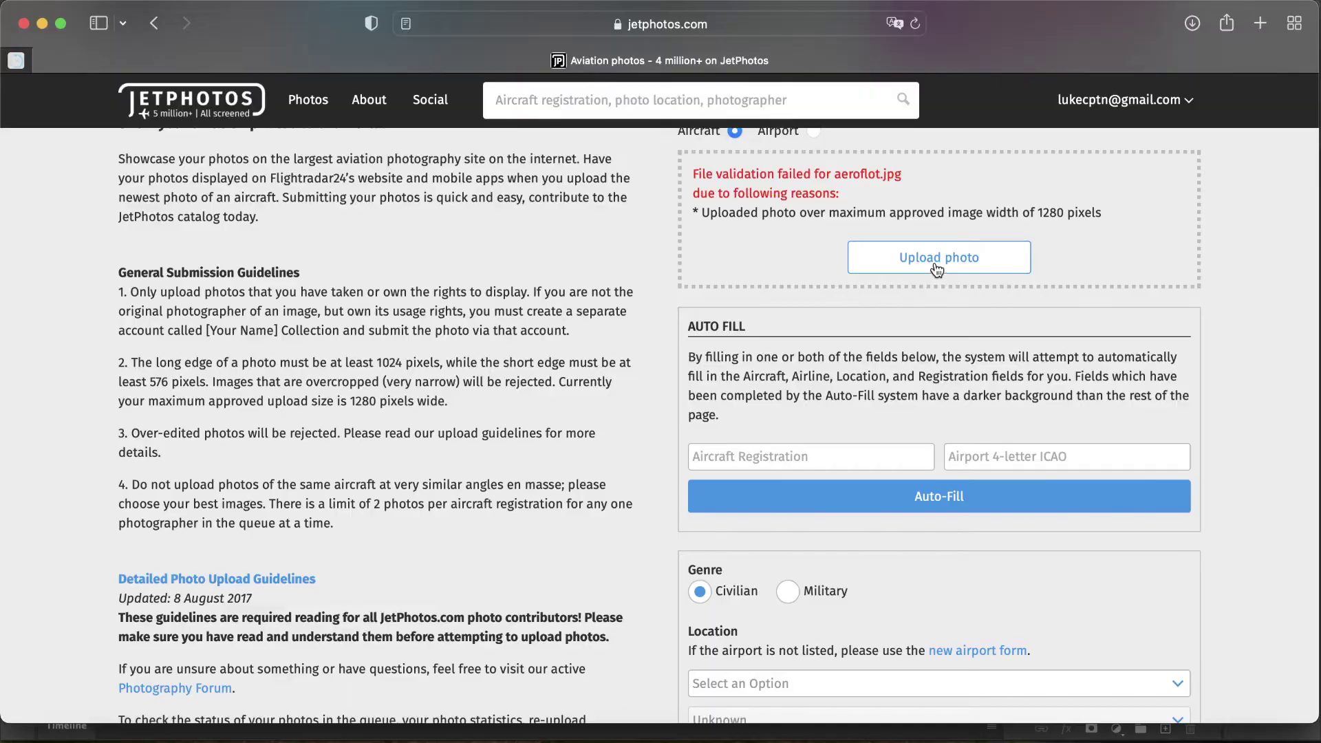
{"action": "left_click", "coordinate": [911, 259]}
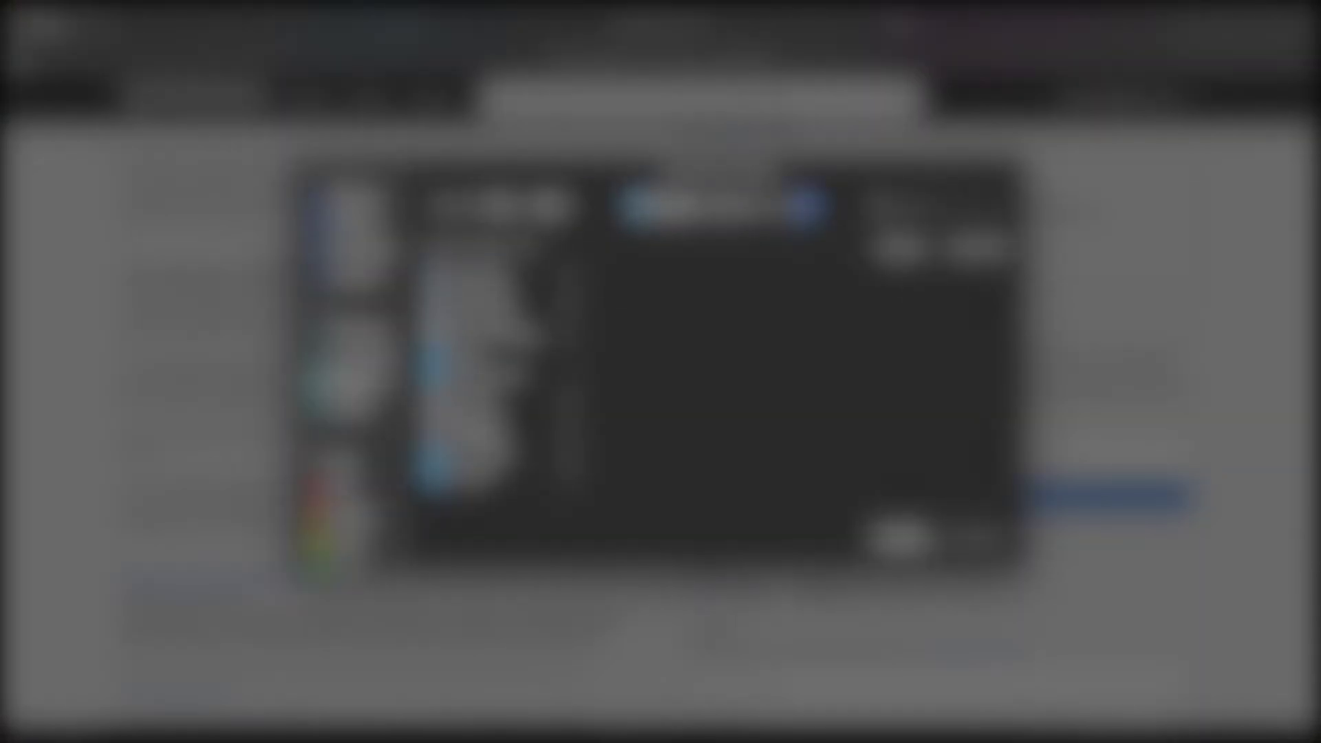
{"action": "left_click", "coordinate": [481, 329]}
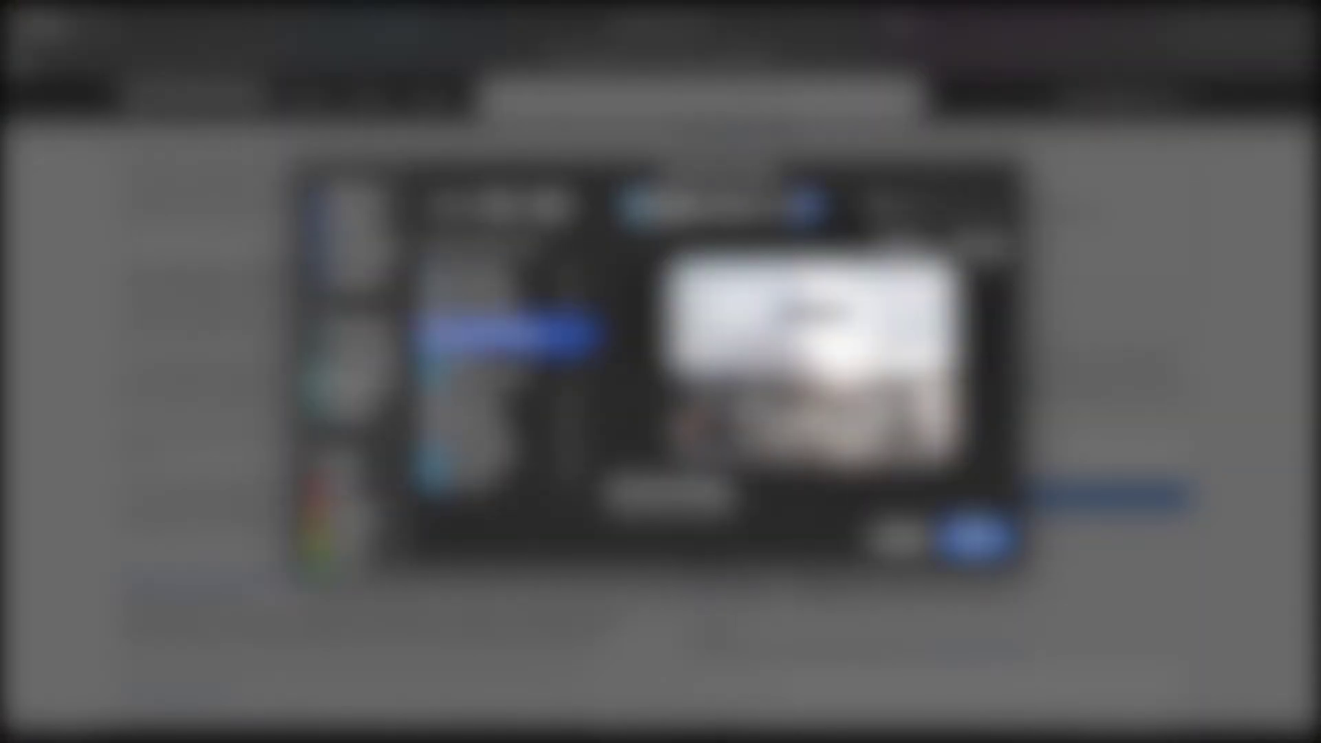
{"action": "left_click", "coordinate": [973, 536]}
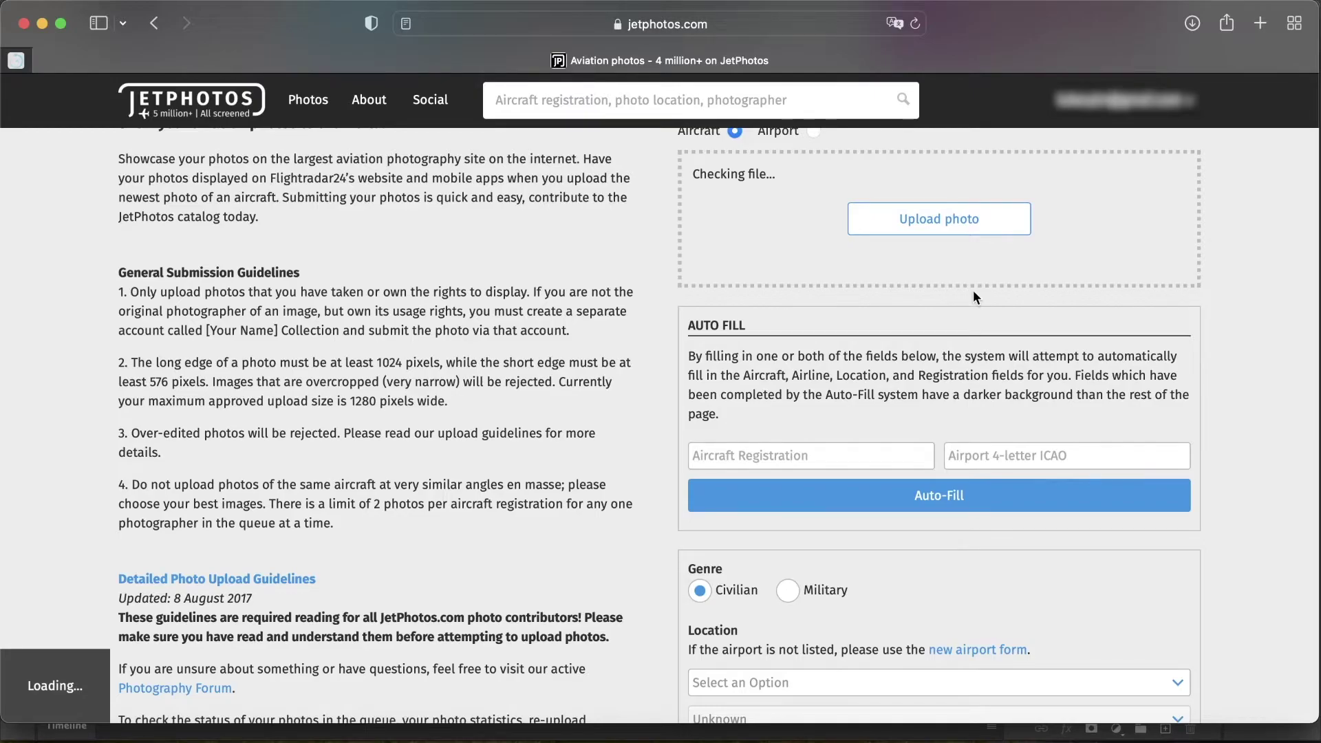
{"action": "scroll", "coordinate": [997, 374], "scroll_direction": "up", "scroll_amount": 2}
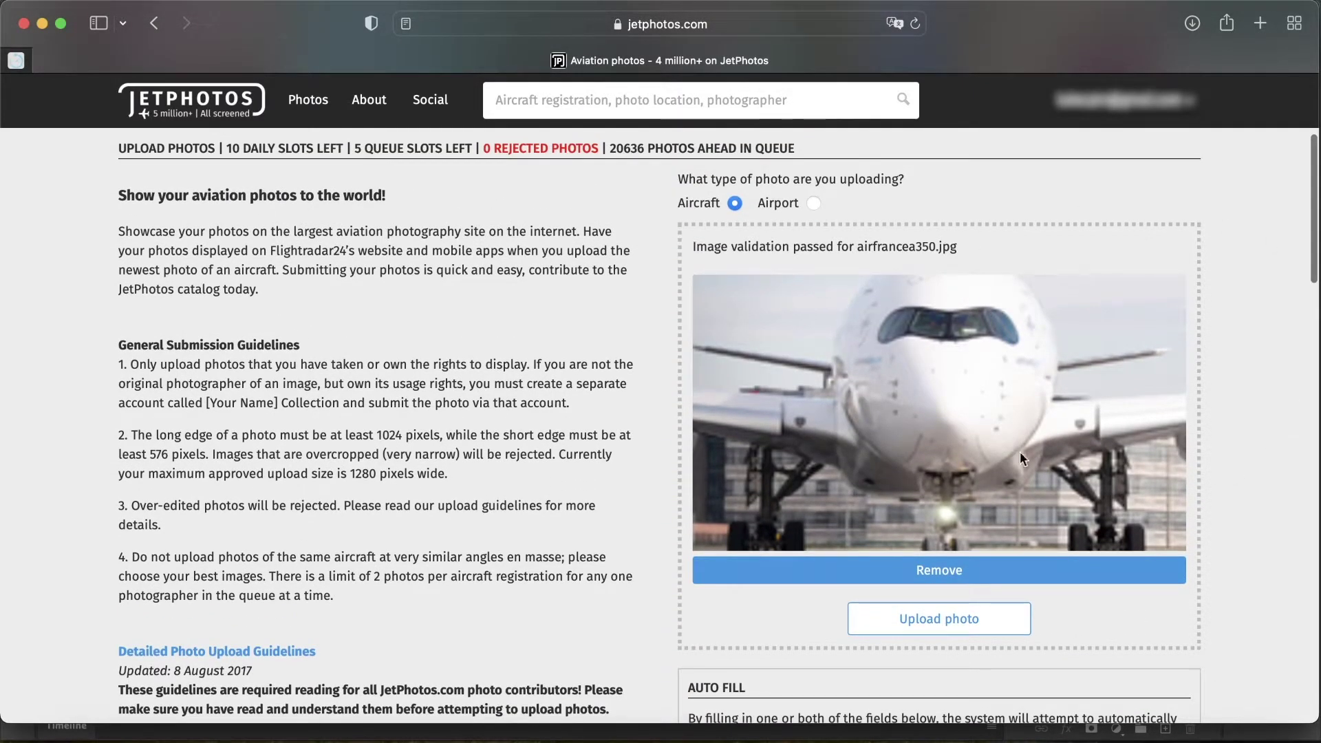
{"action": "scroll", "coordinate": [925, 559], "scroll_direction": "down", "scroll_amount": 5}
{"action": "scroll", "coordinate": [925, 558], "scroll_direction": "up", "scroll_amount": 2}
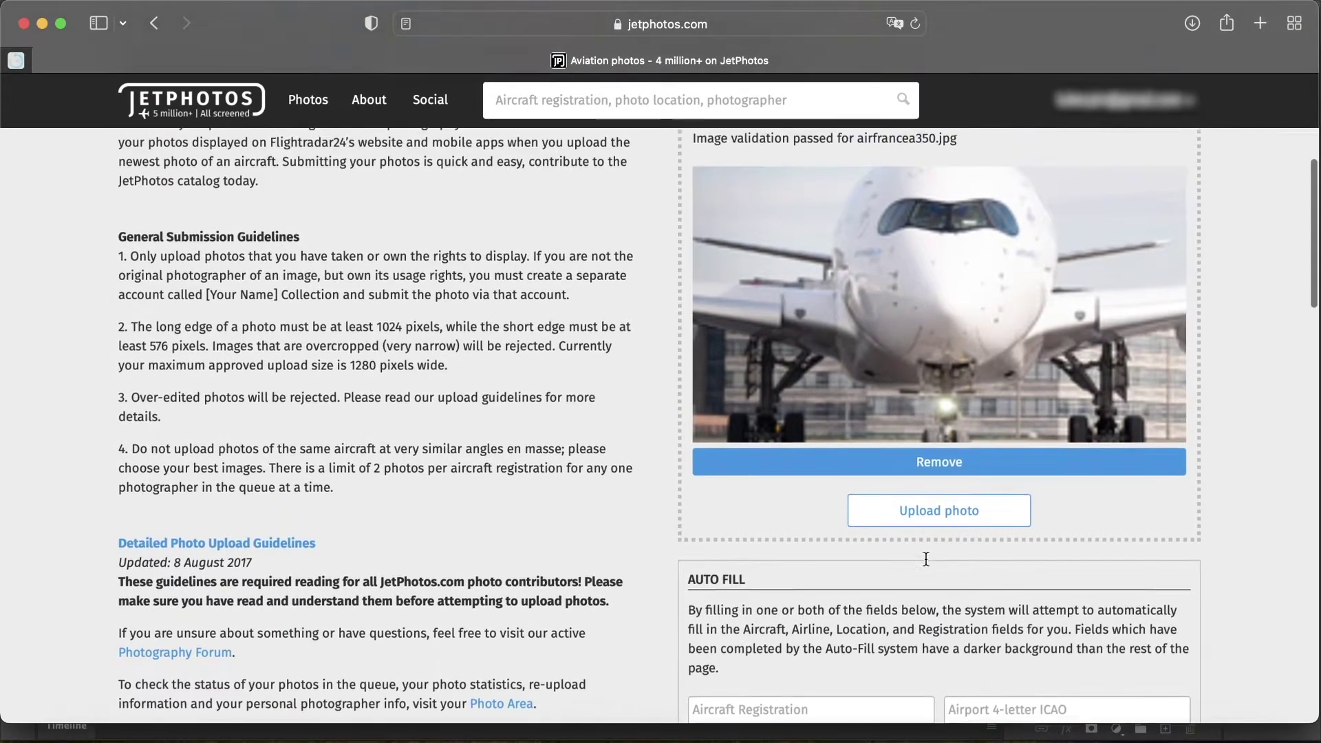
- Enter F-HTYA as the aircraft registration for the form's auto-fill
{"action": "scroll", "coordinate": [984, 204], "scroll_direction": "down", "scroll_amount": 12}
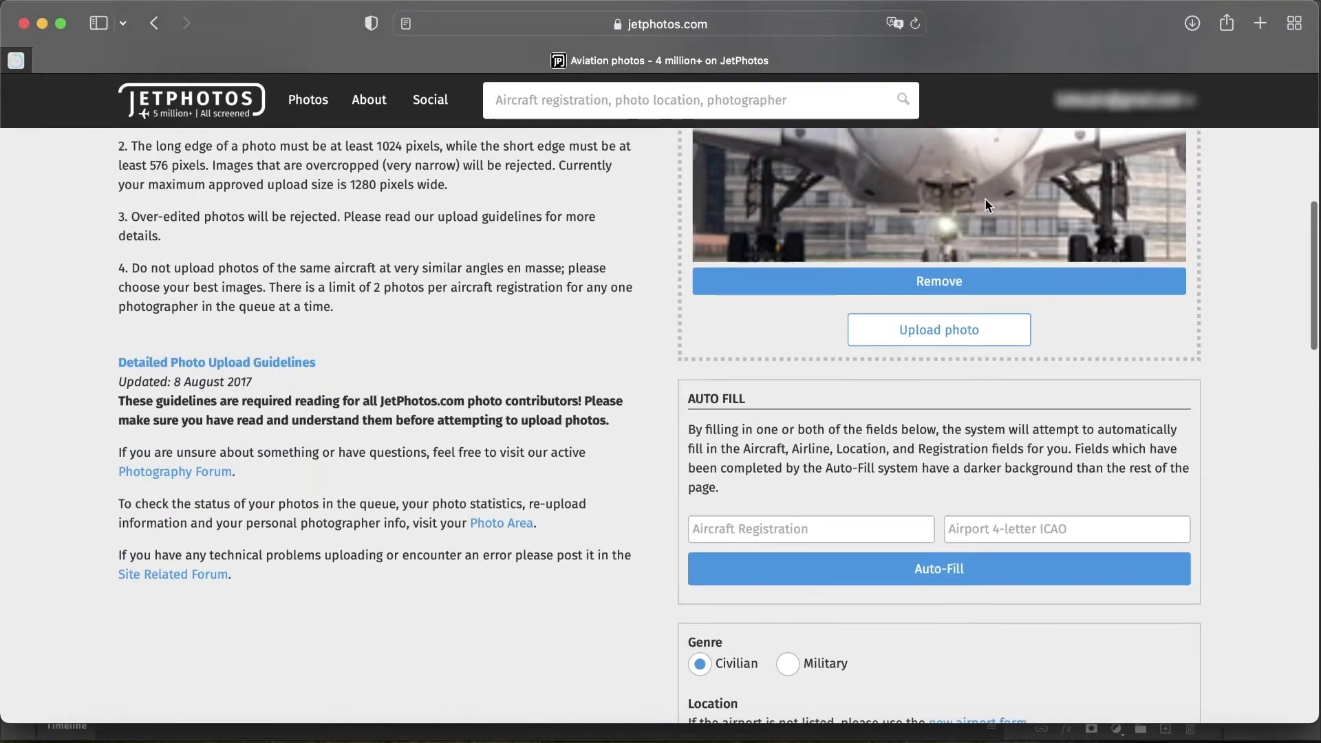
{"action": "left_click", "coordinate": [827, 305]}
{"action": "scroll", "coordinate": [828, 307], "scroll_direction": "down", "scroll_amount": 1}
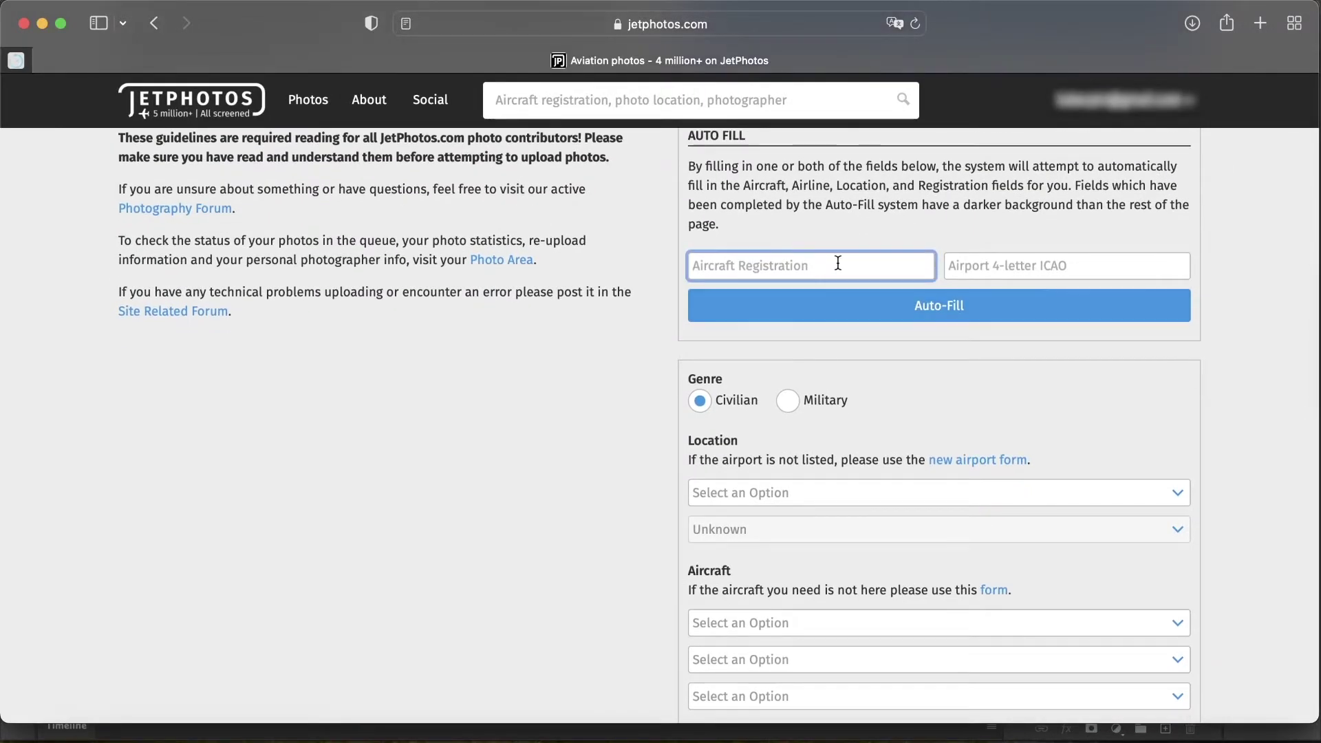
{"action": "scroll", "coordinate": [837, 263], "scroll_direction": "up", "scroll_amount": 2}
{"action": "scroll", "coordinate": [838, 262], "scroll_direction": "up", "scroll_amount": 4}
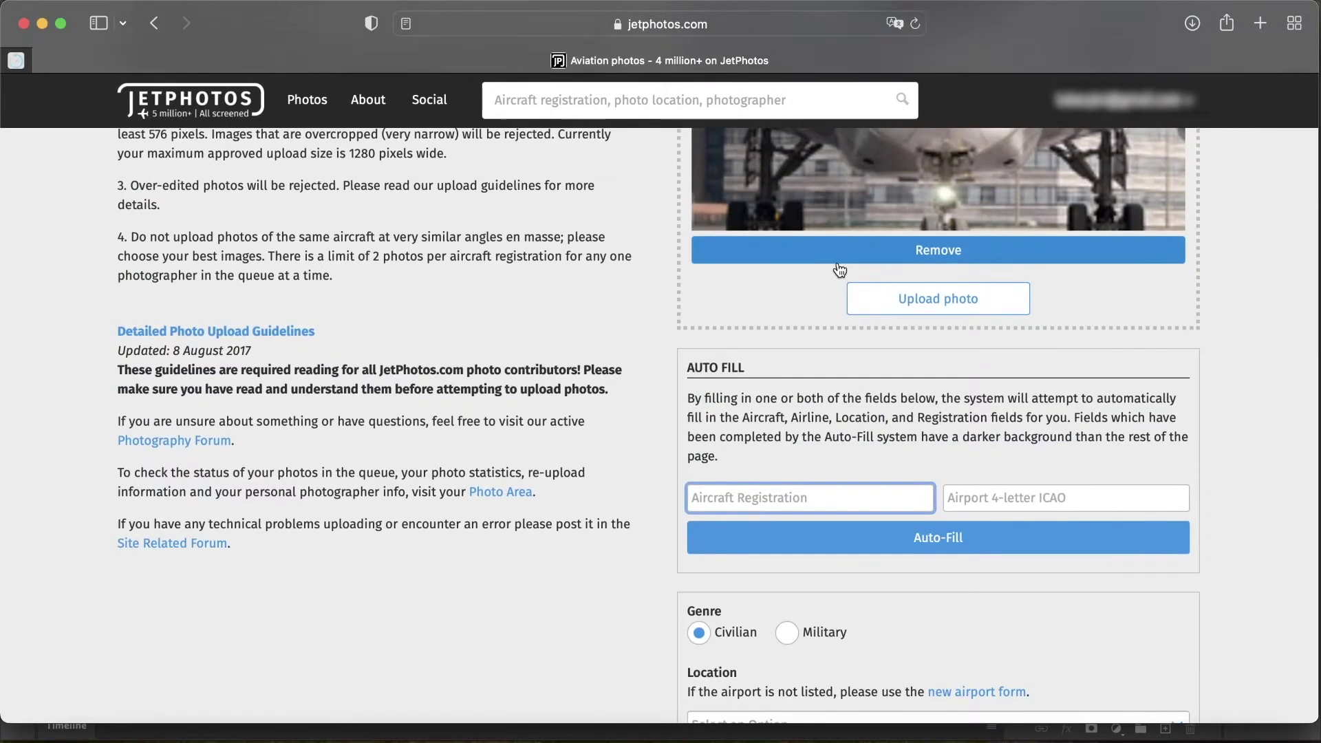
{"action": "scroll", "coordinate": [837, 262], "scroll_direction": "down", "scroll_amount": 2}
{"action": "type", "text": "fhtya"}
{"action": "left_click", "coordinate": [990, 459]}
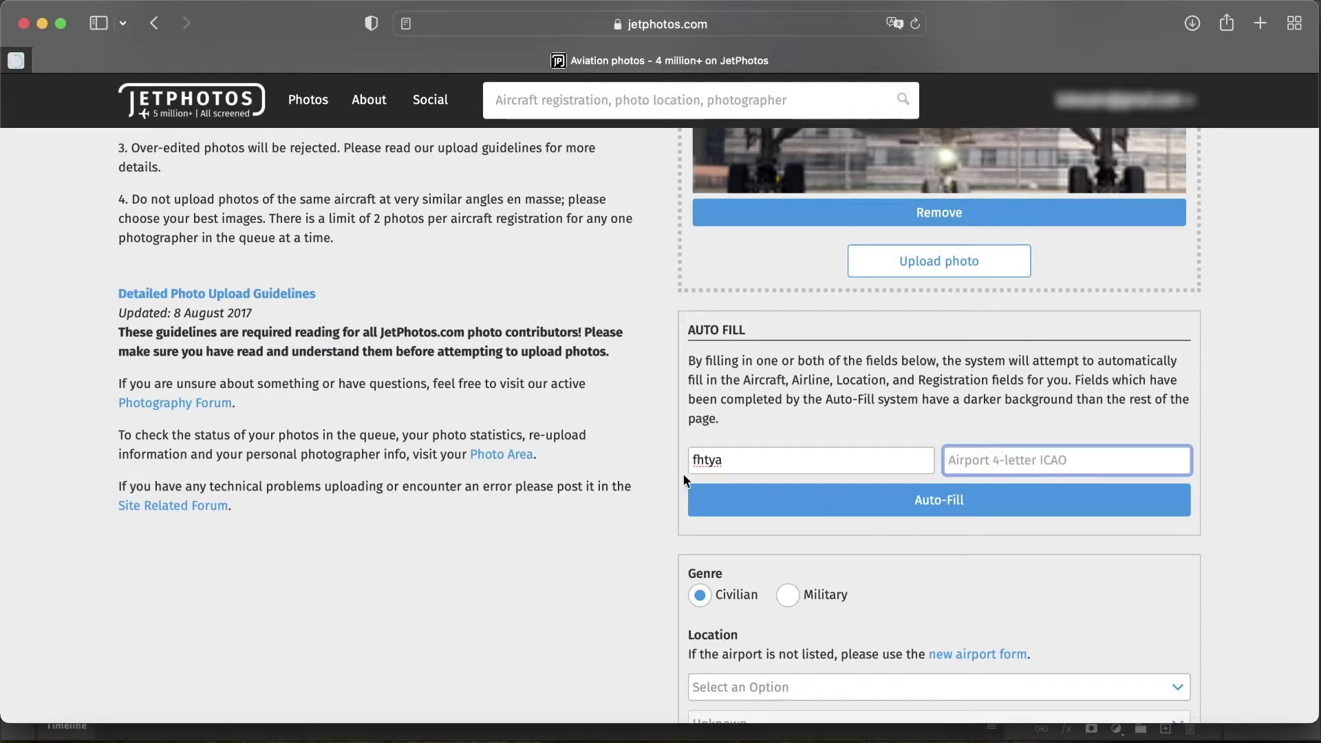
{"action": "double_click", "coordinate": [700, 461]}
{"action": "type", "text": "F-HTYA"}
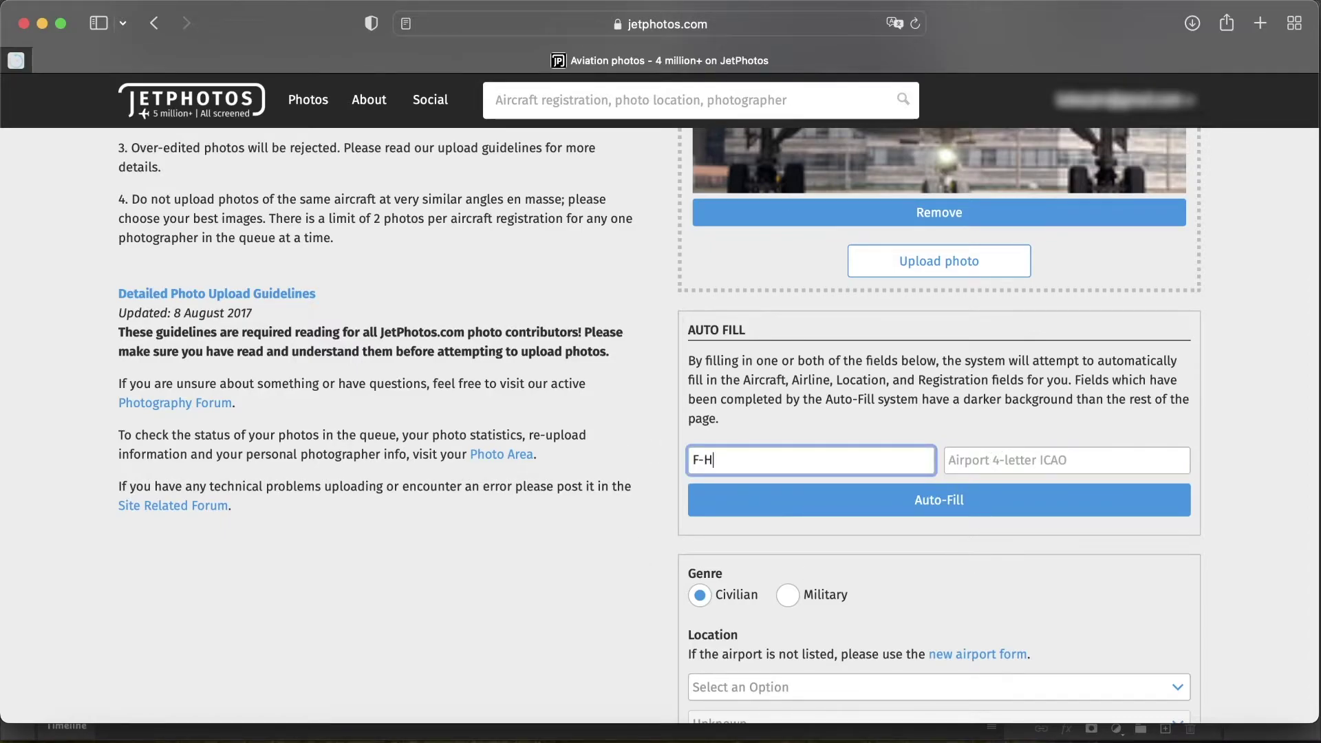
- Enter LFPG as the airport ICAO code and auto-fill the upload form
{"action": "left_click", "coordinate": [996, 454]}
{"action": "type", "text": "LFPG"}
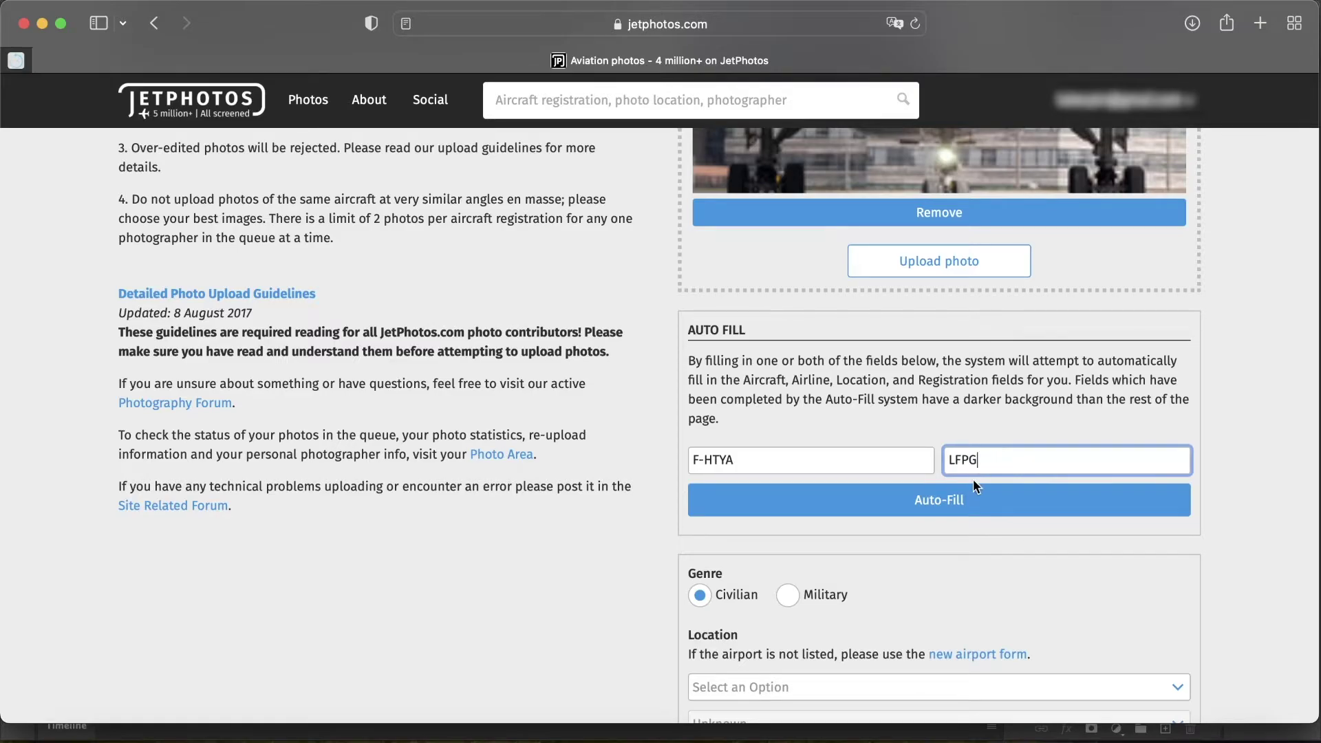
{"action": "left_click", "coordinate": [947, 512]}
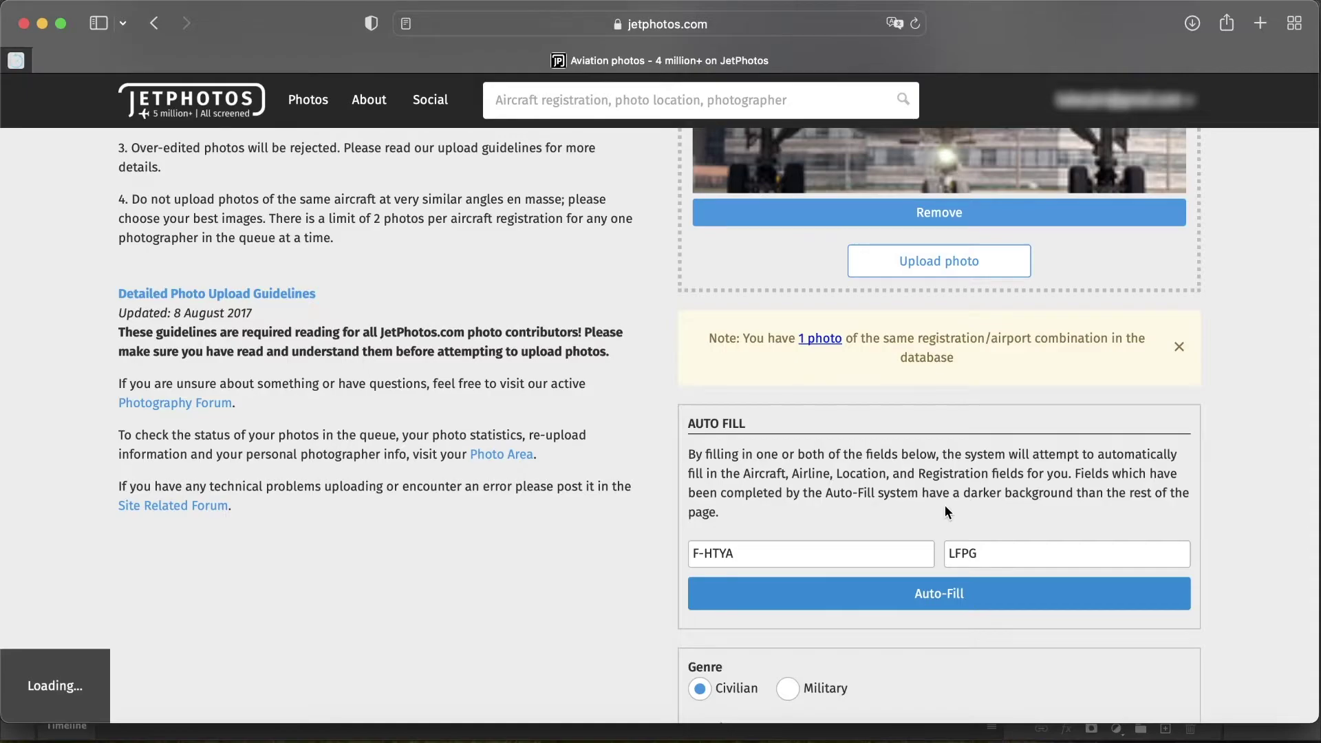
- Review the uploaded photo and the auto-filled location, aircraft and operator details down to the photo categories
{"action": "scroll", "coordinate": [945, 506], "scroll_direction": "down", "scroll_amount": 15}
{"action": "scroll", "coordinate": [945, 506], "scroll_direction": "down", "scroll_amount": 7}
{"action": "scroll", "coordinate": [944, 507], "scroll_direction": "up", "scroll_amount": 20}
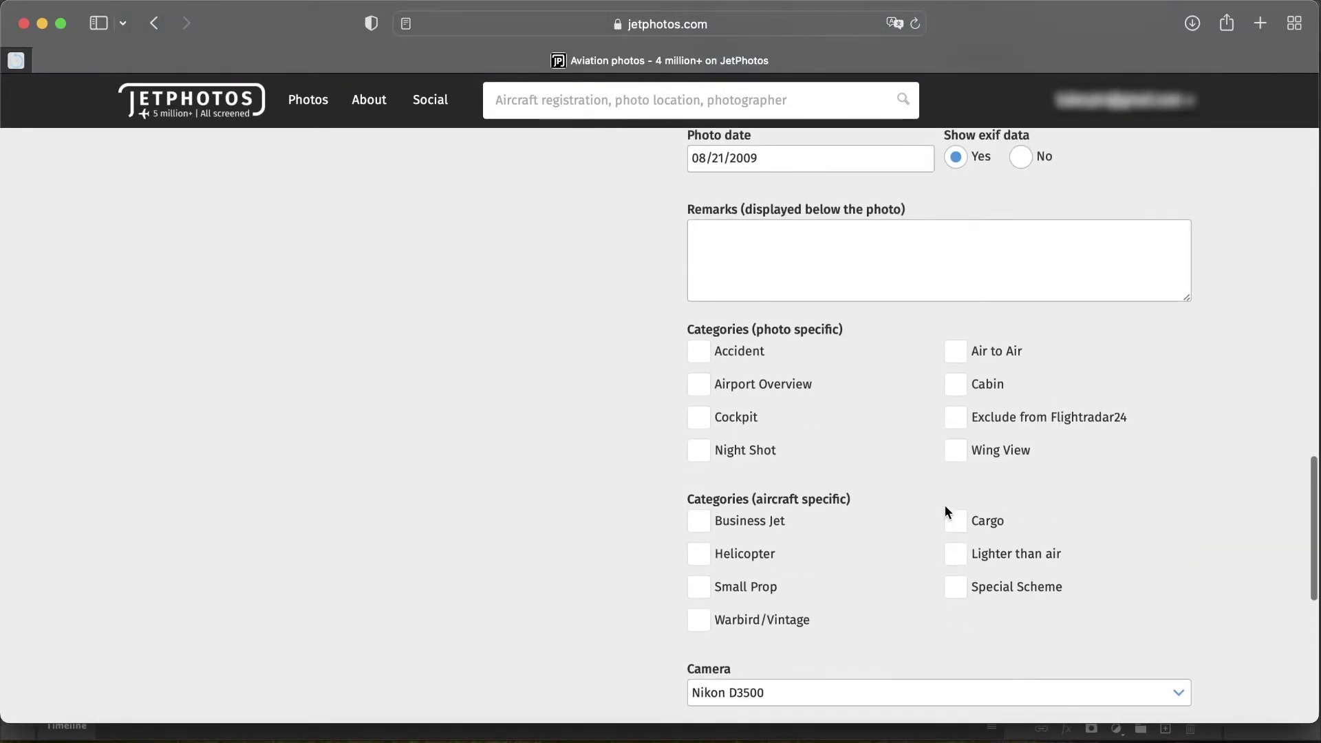
{"action": "scroll", "coordinate": [946, 513], "scroll_direction": "down", "scroll_amount": 13}
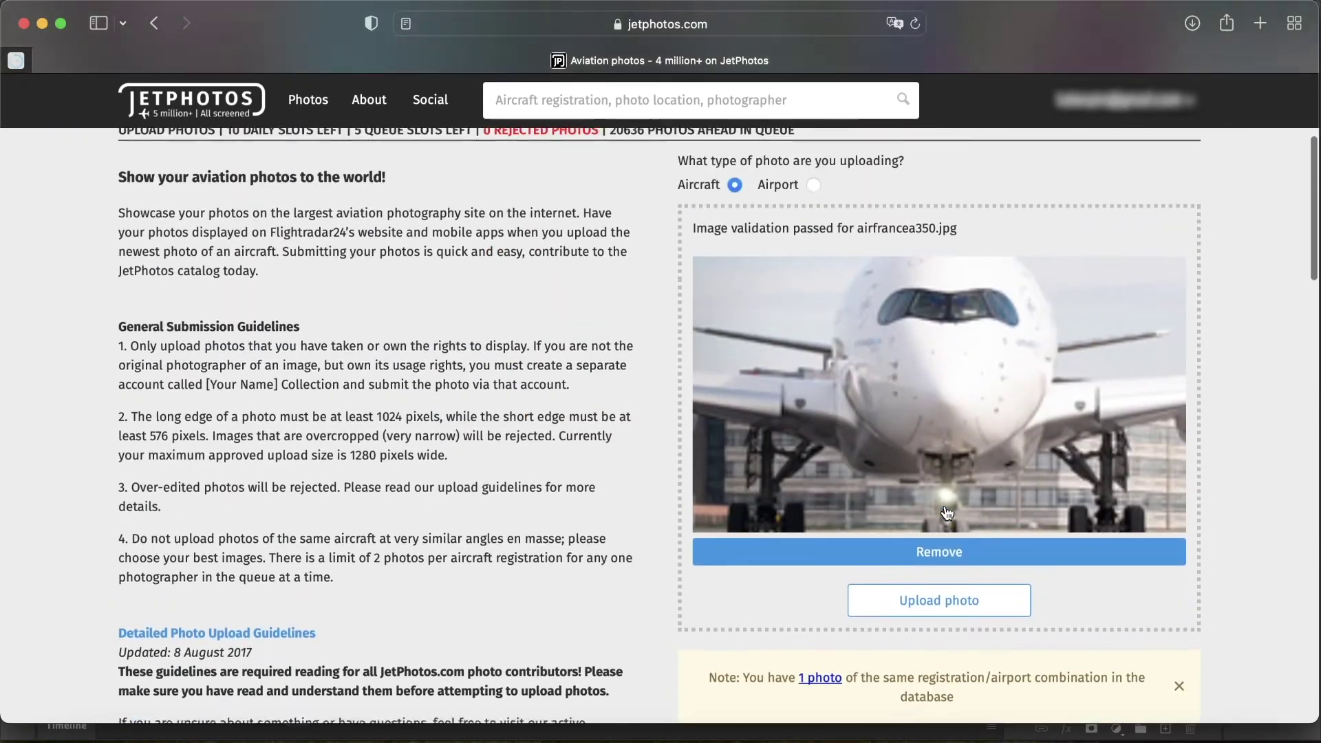
{"action": "scroll", "coordinate": [945, 506], "scroll_direction": "up", "scroll_amount": 5}
{"action": "scroll", "coordinate": [945, 506], "scroll_direction": "down", "scroll_amount": 4}
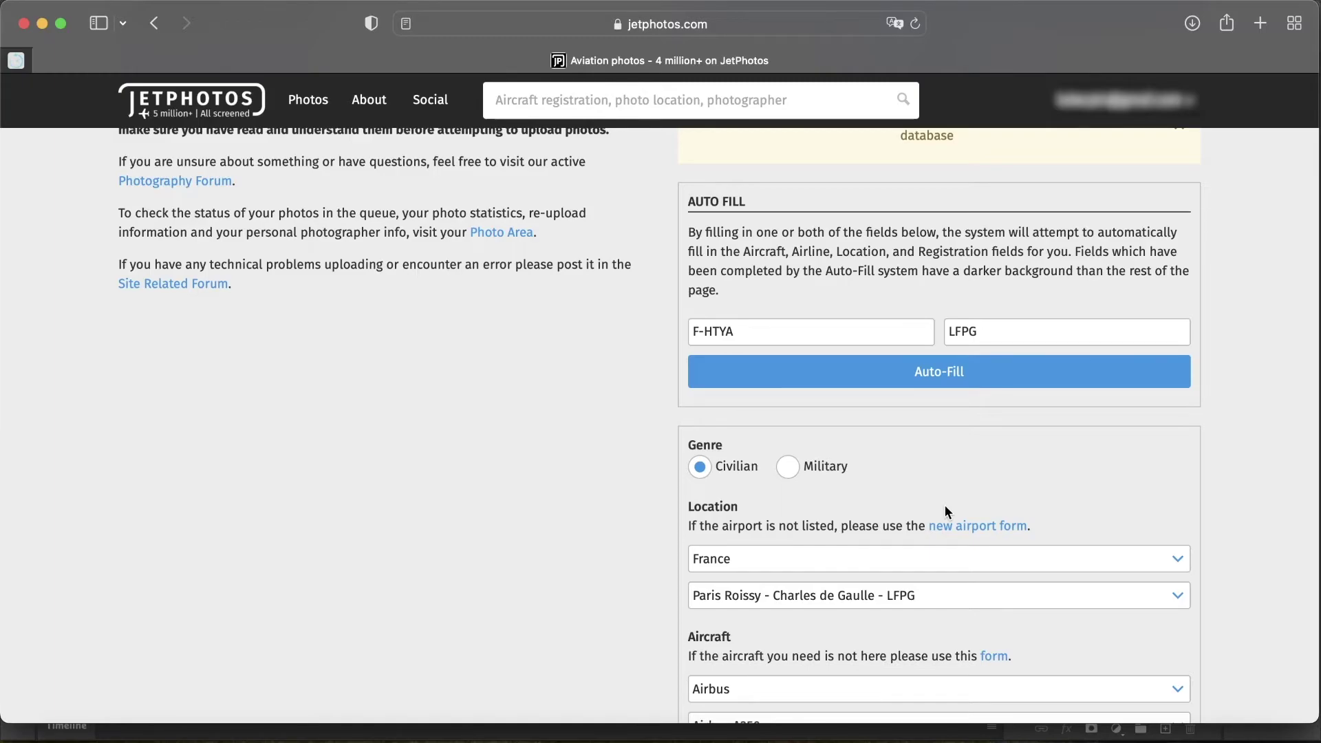
{"action": "scroll", "coordinate": [945, 512], "scroll_direction": "down", "scroll_amount": 10}
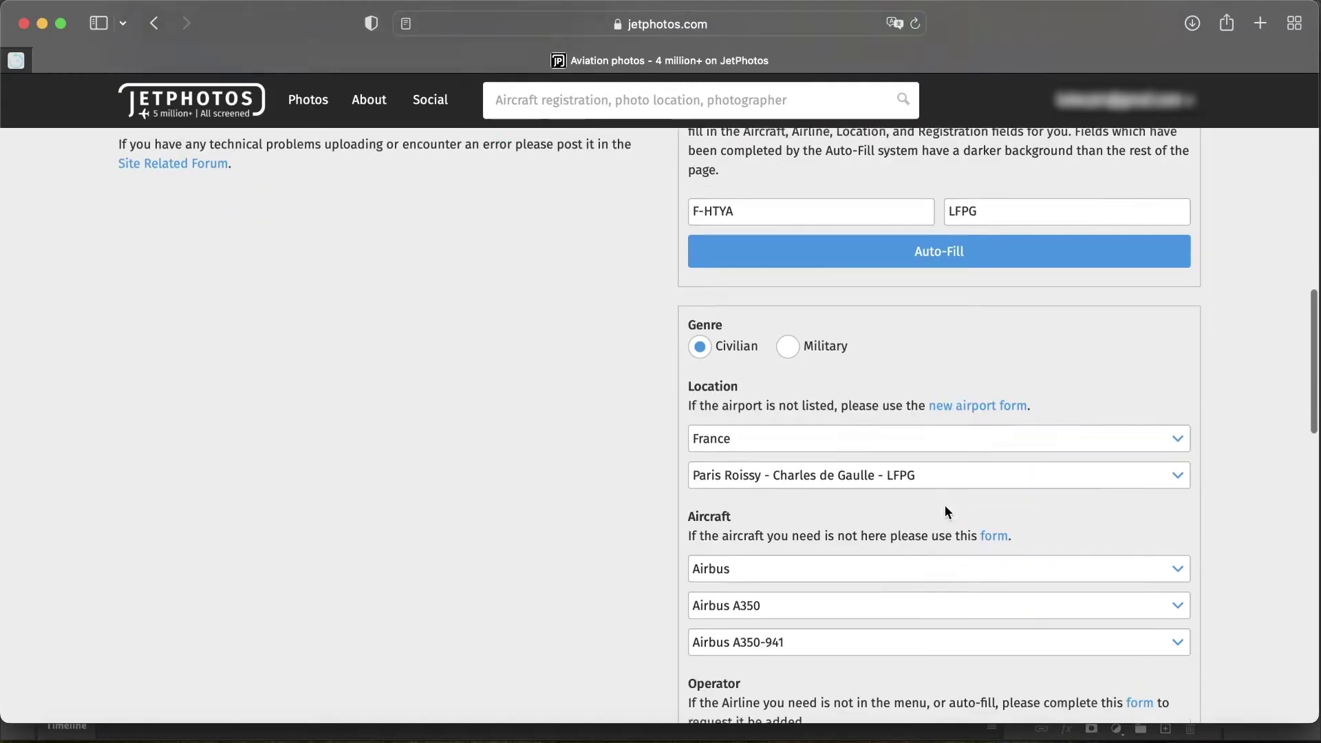
{"action": "scroll", "coordinate": [945, 505], "scroll_direction": "down", "scroll_amount": 4}
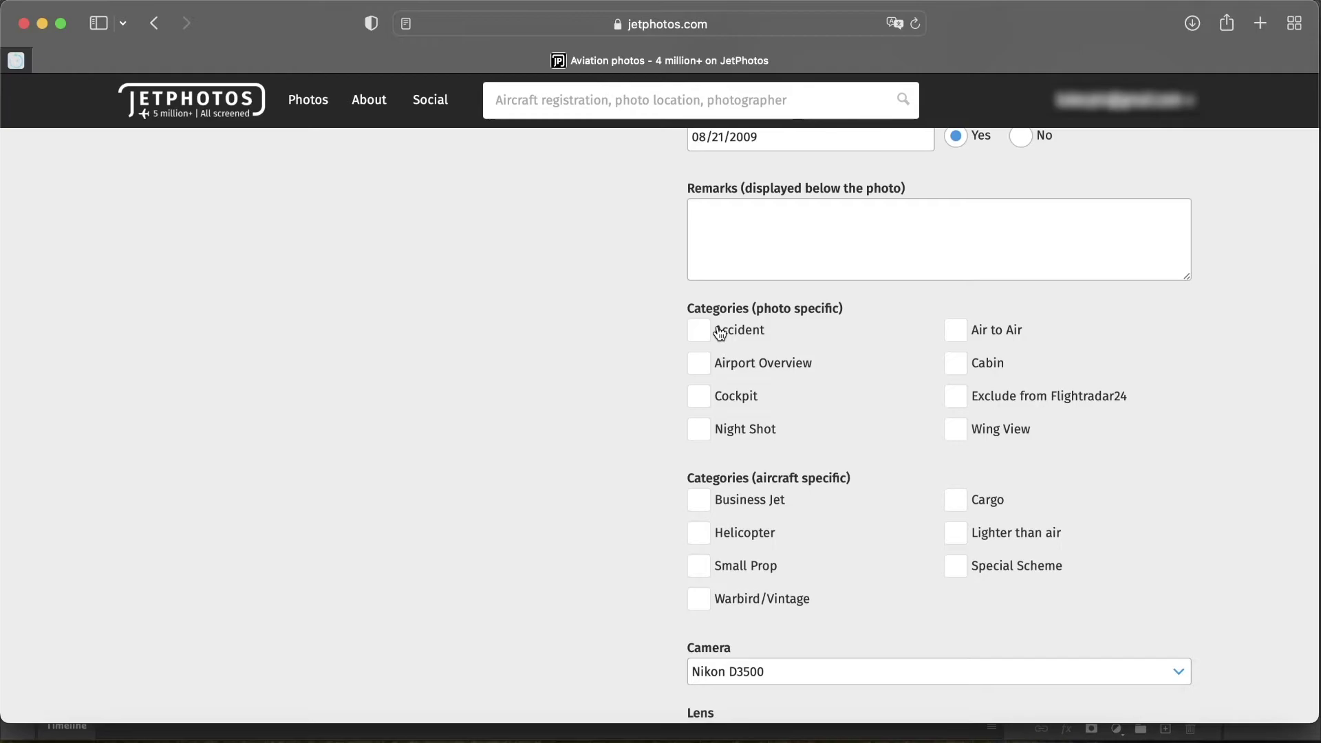
- Try the Airport Overview, Cockpit, Night Shot and Special Scheme categories, leaving each one unselected
{"action": "left_click", "coordinate": [693, 370]}
{"action": "left_click", "coordinate": [693, 370]}
{"action": "left_click", "coordinate": [694, 407]}
{"action": "left_click", "coordinate": [694, 407]}
{"action": "double_click", "coordinate": [694, 407]}
{"action": "left_click", "coordinate": [705, 435]}
{"action": "left_click", "coordinate": [705, 434]}
{"action": "scroll", "coordinate": [877, 351], "scroll_direction": "down", "scroll_amount": 2}
{"action": "scroll", "coordinate": [879, 355], "scroll_direction": "down", "scroll_amount": 5}
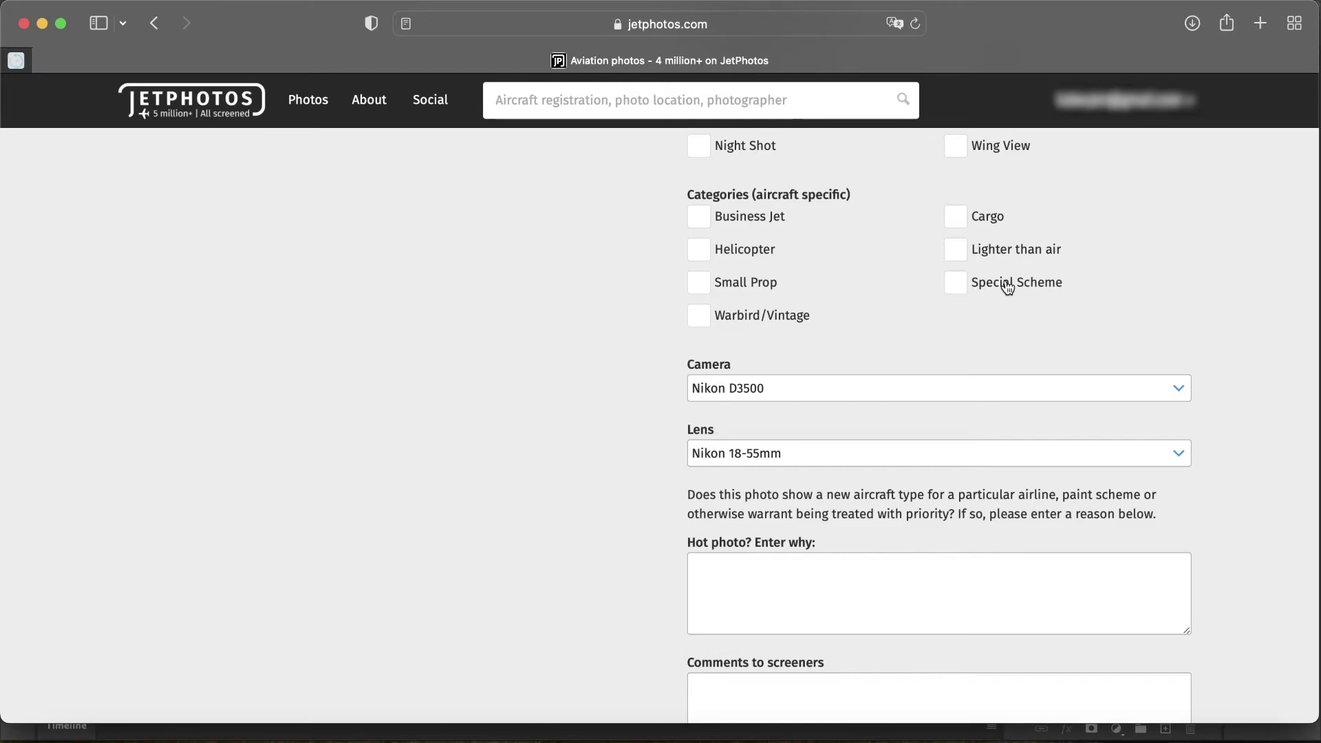
{"action": "left_click", "coordinate": [957, 282]}
{"action": "left_click", "coordinate": [959, 284]}
- Check the available camera and lens options, keeping Nikon D3500 and Nikon 18-55mm
{"action": "scroll", "coordinate": [835, 459], "scroll_direction": "down", "scroll_amount": 3}
{"action": "left_click", "coordinate": [836, 318]}
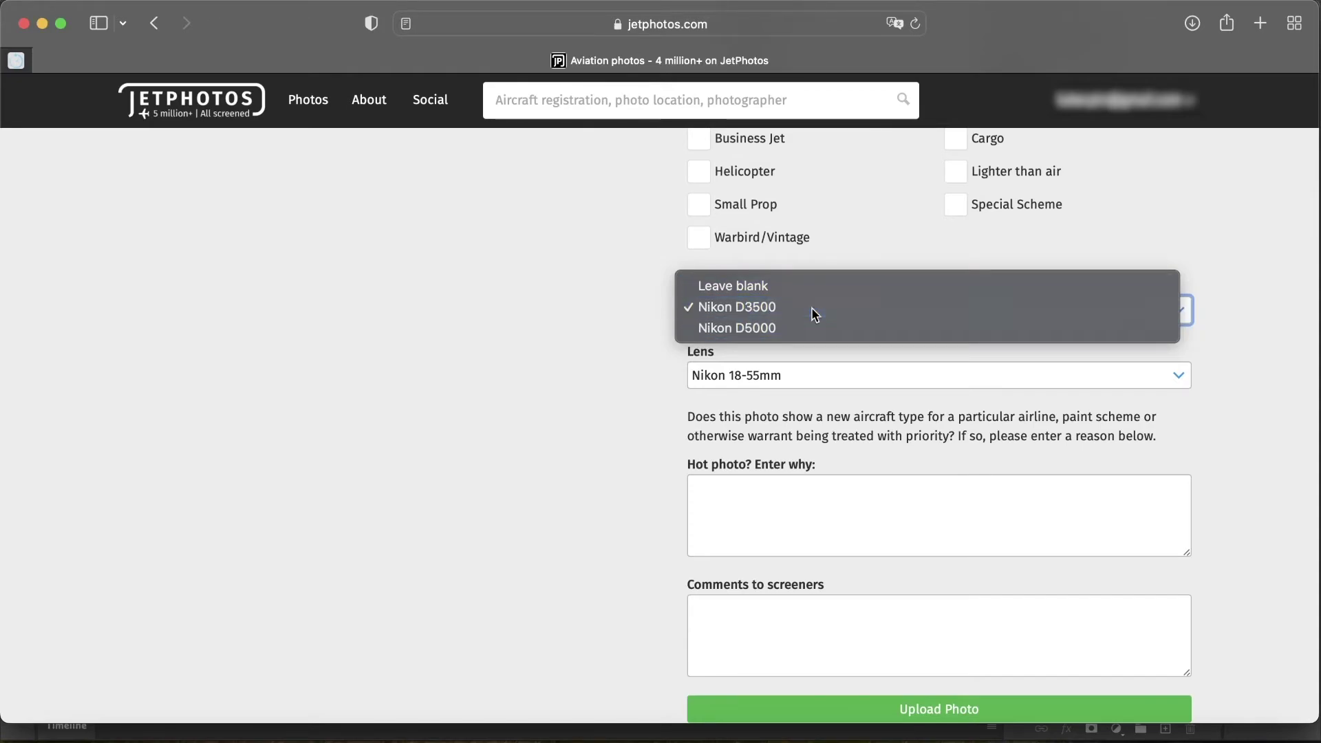
{"action": "left_click", "coordinate": [814, 314]}
{"action": "left_click", "coordinate": [816, 374]}
{"action": "left_click", "coordinate": [816, 374]}
{"action": "scroll", "coordinate": [815, 374], "scroll_direction": "down", "scroll_amount": 3}
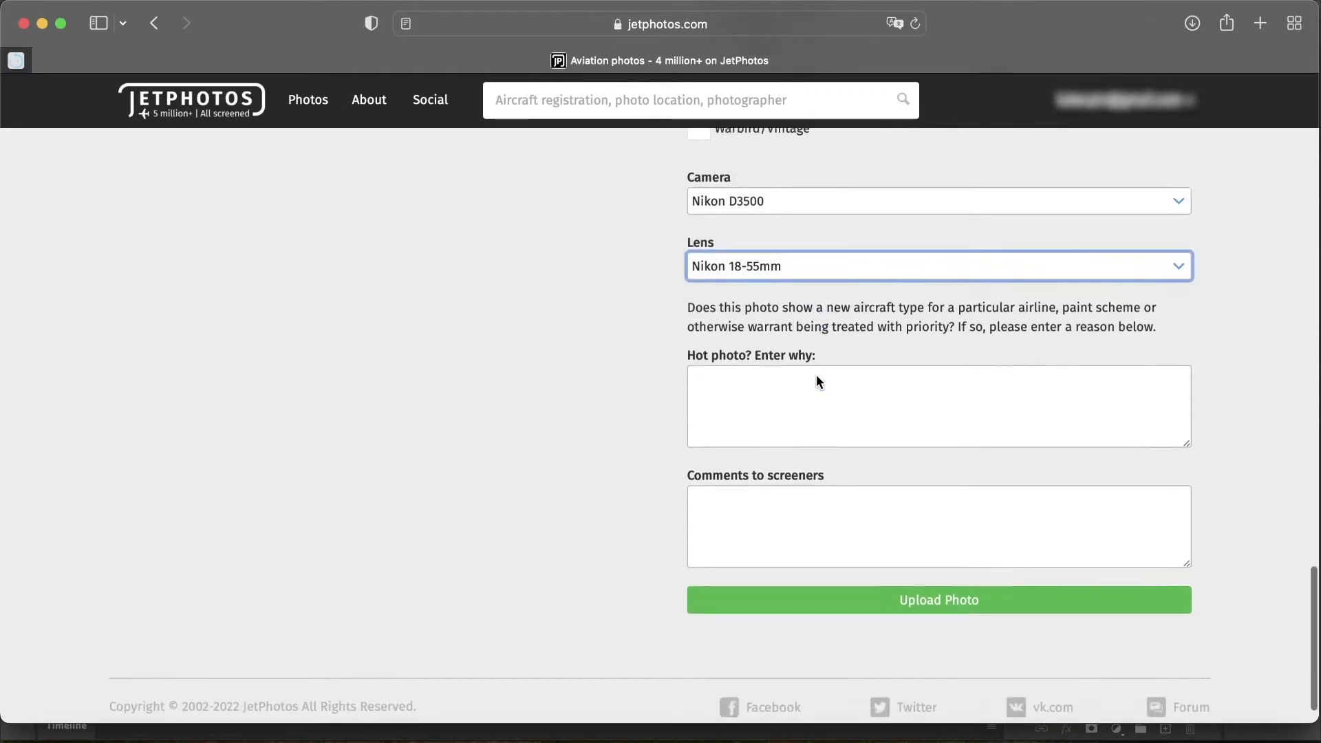
{"action": "left_click", "coordinate": [824, 300]}
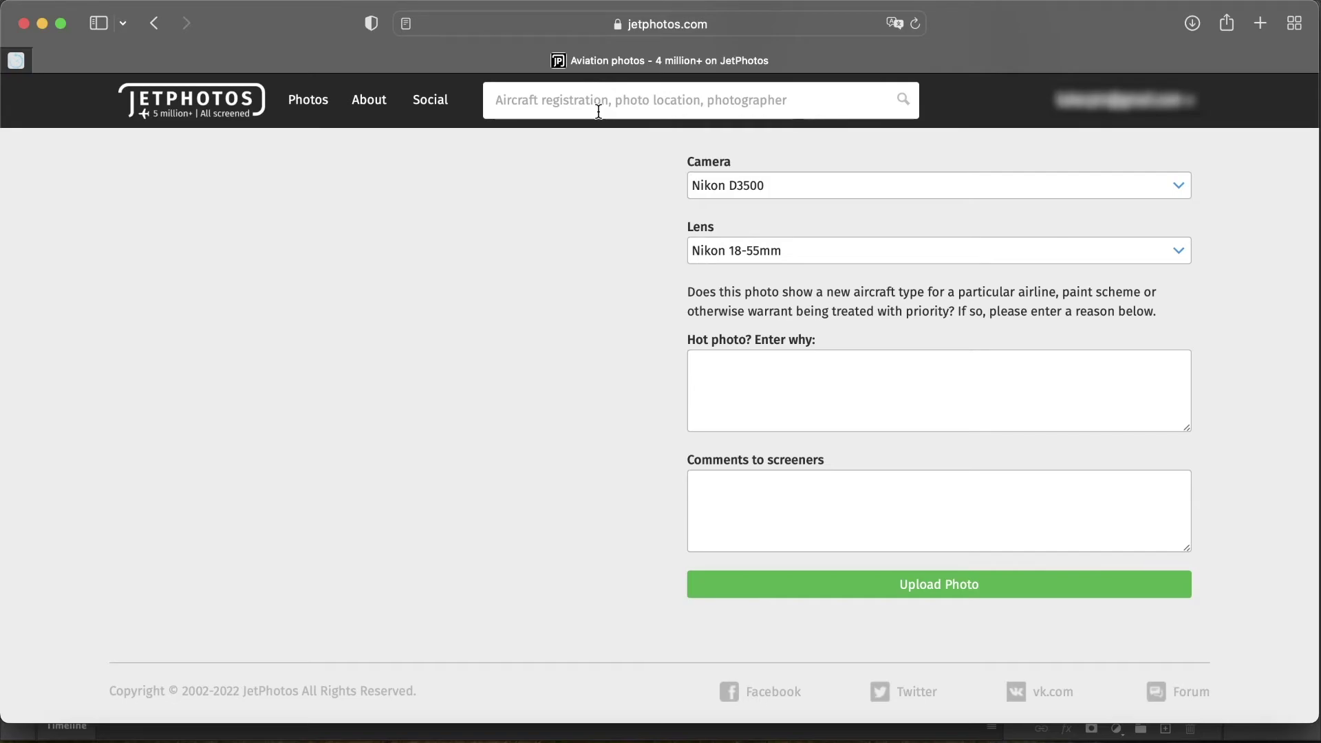
- Try "first registration" as the hot photo reason and clear the text again
{"action": "left_click", "coordinate": [758, 387]}
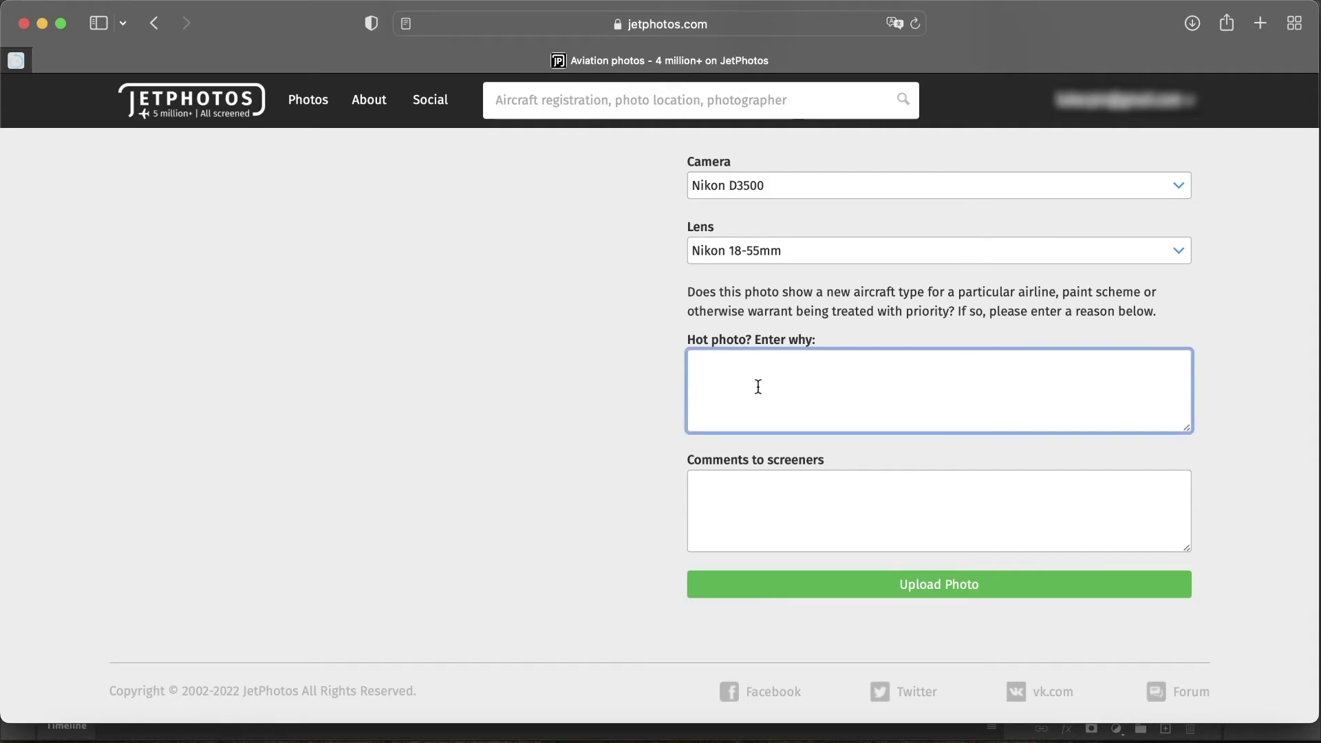
{"action": "type", "text": "first registration"}
{"action": "left_click", "coordinate": [676, 370]}
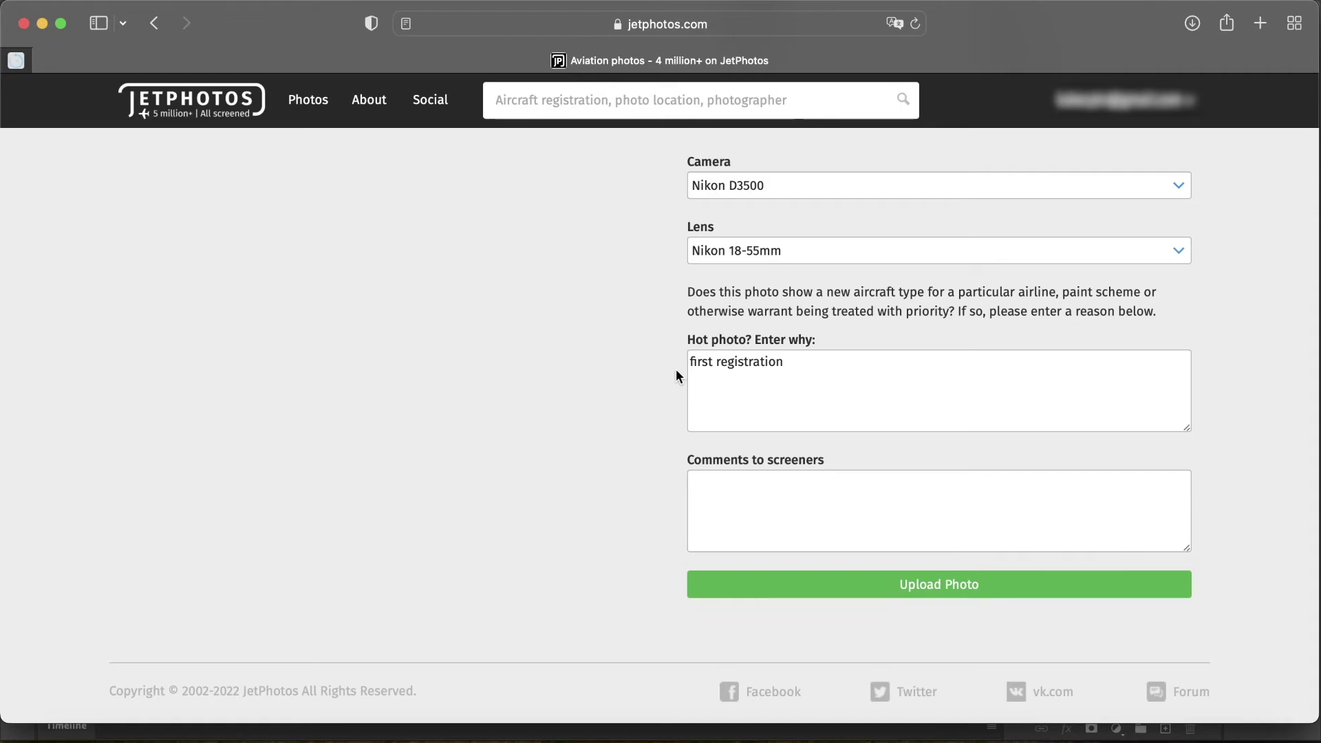
{"action": "left_click", "coordinate": [802, 393]}
{"action": "left_click", "coordinate": [618, 345]}
{"action": "left_click", "coordinate": [881, 396]}
{"action": "left_click_drag", "start_coordinate": [825, 360], "coordinate": [583, 362]}
{"action": "key", "text": "BackSpace"}
{"action": "left_click", "coordinate": [577, 360]}
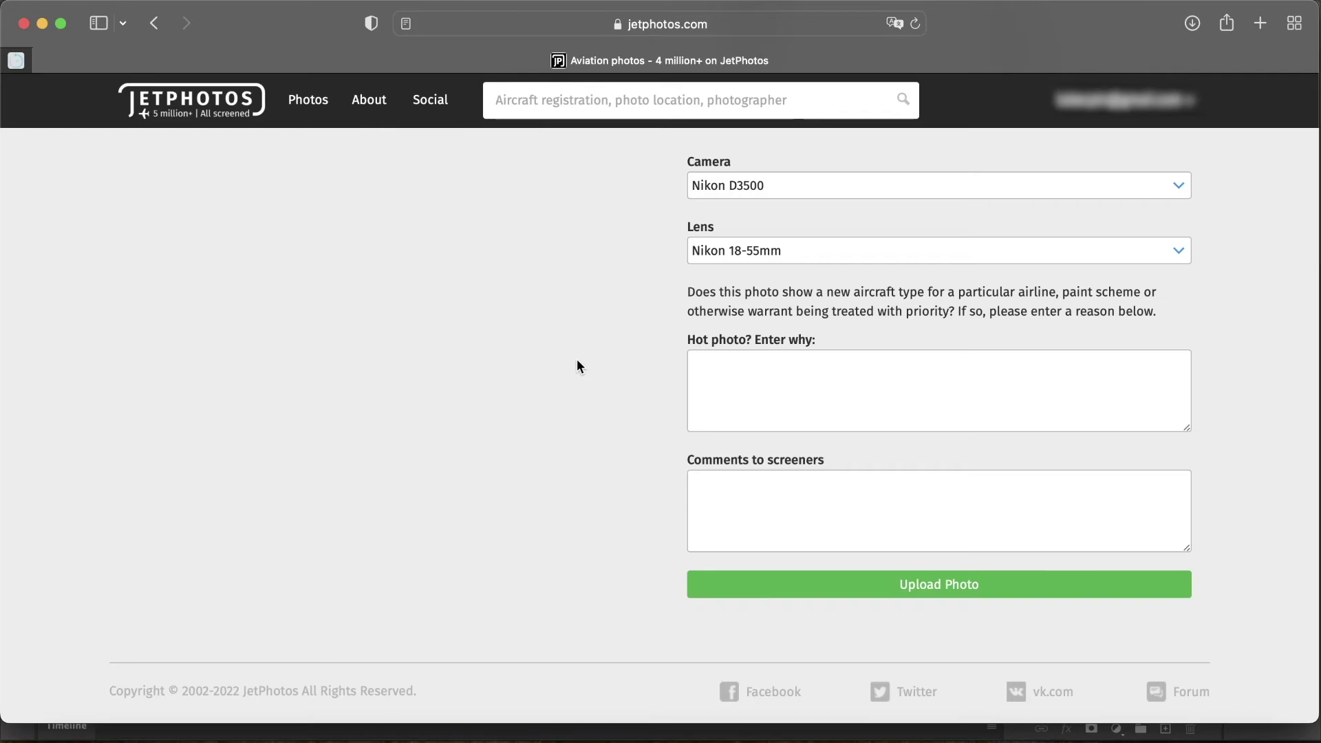
- Review the screener comments, the remarks and the auto-filled details throughout the upload form
{"action": "left_click", "coordinate": [742, 476]}
{"action": "left_click", "coordinate": [637, 464]}
{"action": "scroll", "coordinate": [637, 465], "scroll_direction": "up", "scroll_amount": 3}
{"action": "scroll", "coordinate": [637, 465], "scroll_direction": "down", "scroll_amount": 2}
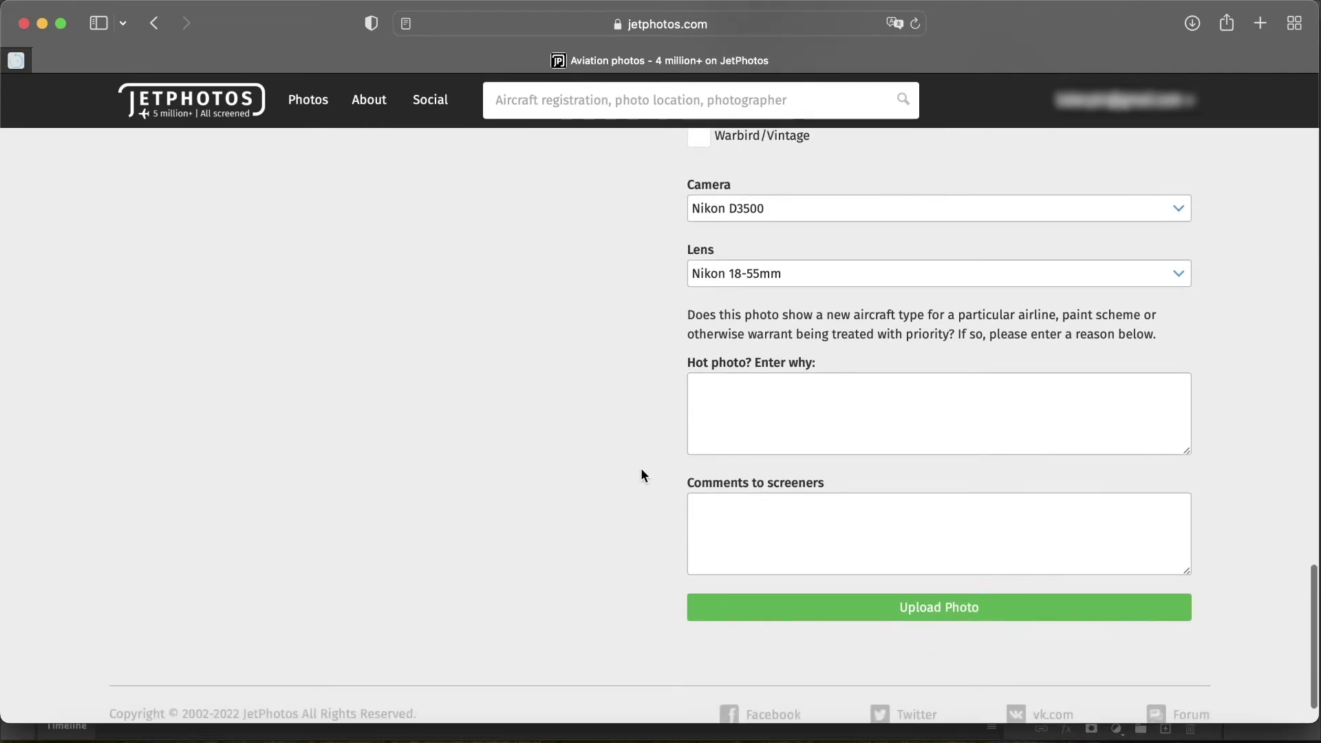
{"action": "scroll", "coordinate": [808, 521], "scroll_direction": "up", "scroll_amount": 10}
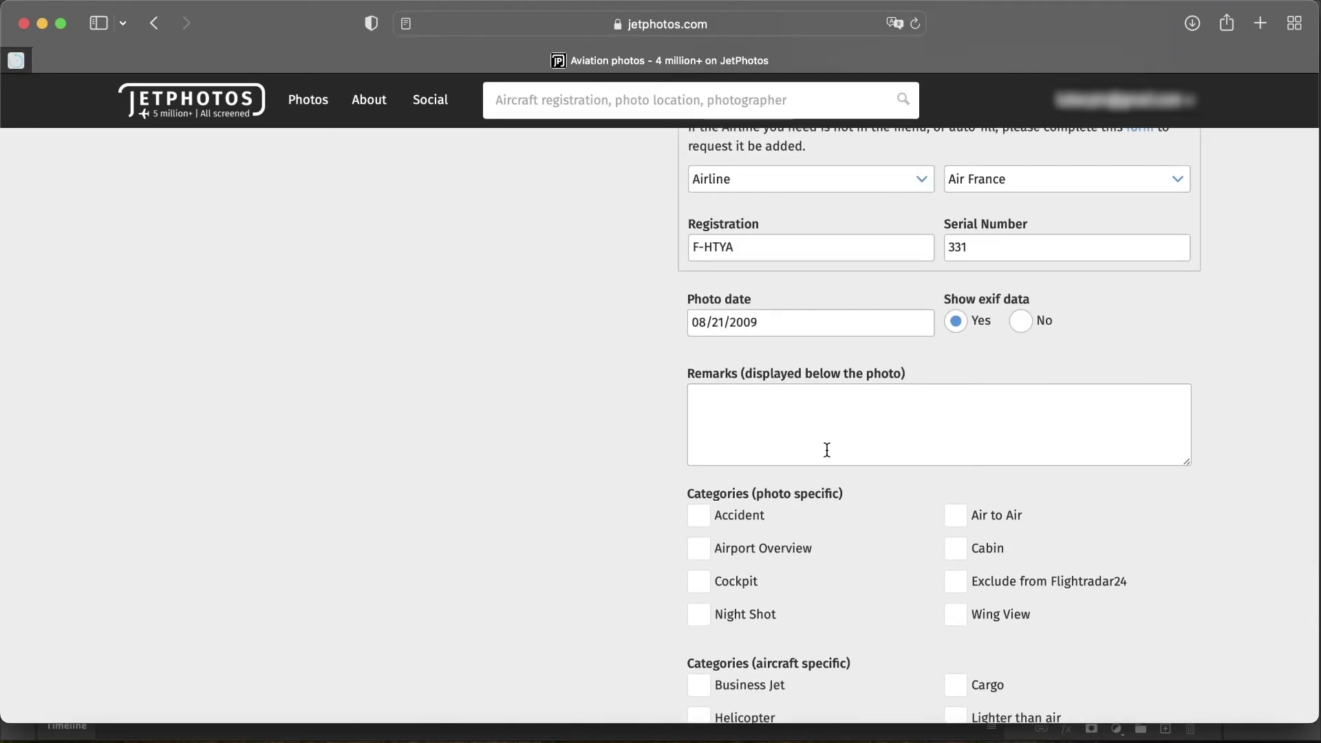
{"action": "left_click", "coordinate": [805, 419]}
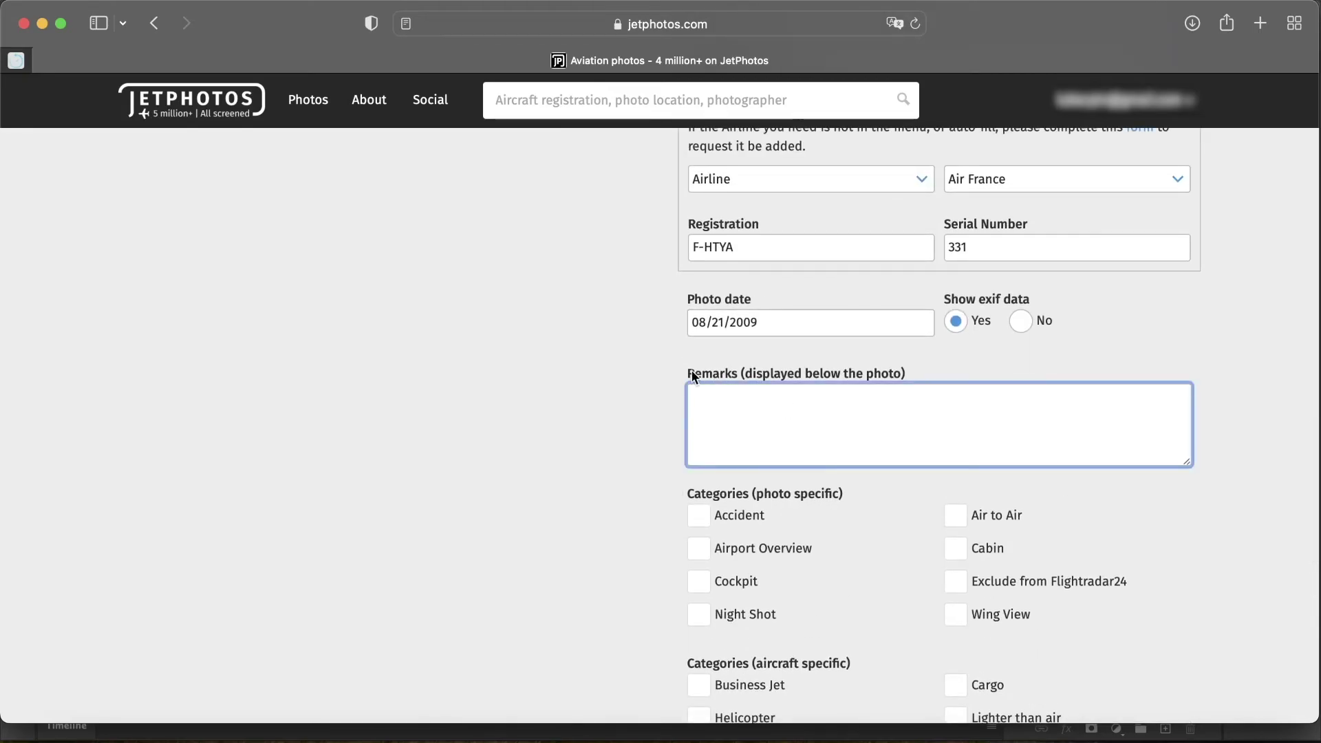
{"action": "left_click", "coordinate": [663, 370]}
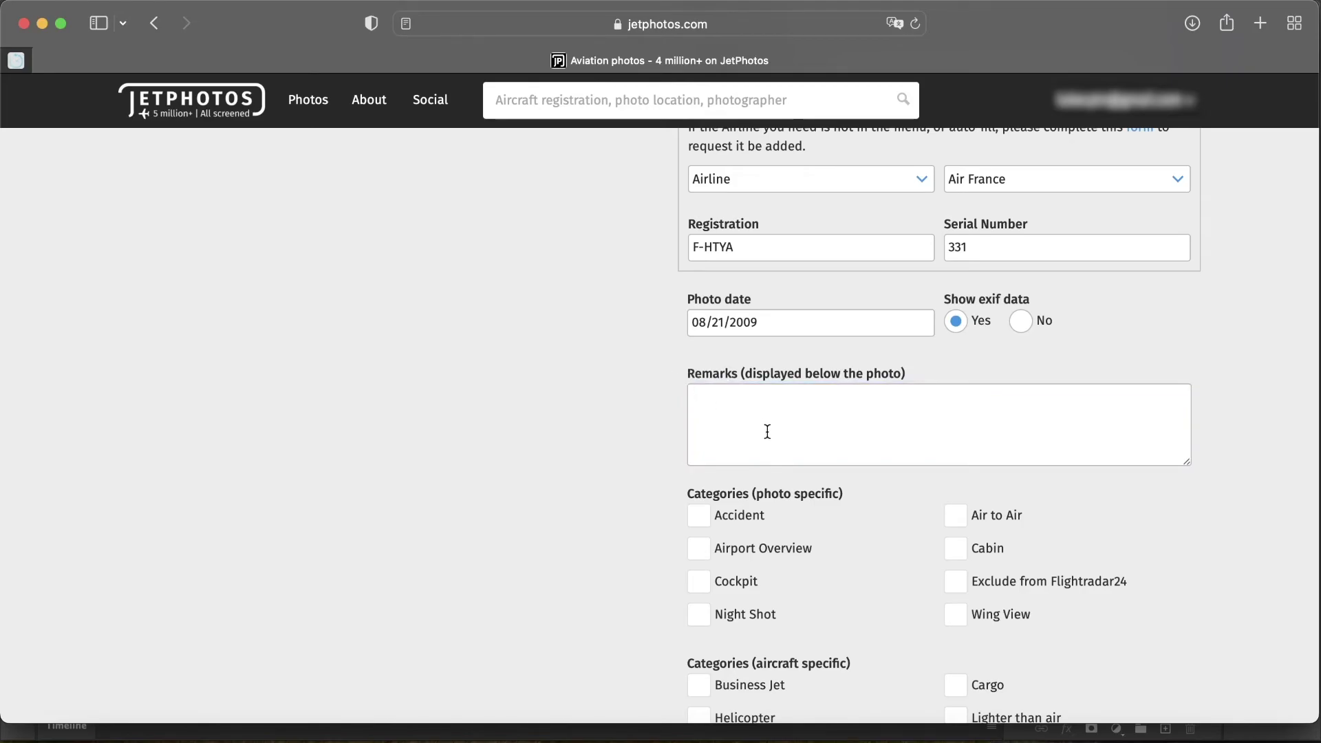
{"action": "scroll", "coordinate": [767, 431], "scroll_direction": "up", "scroll_amount": 15}
{"action": "scroll", "coordinate": [784, 418], "scroll_direction": "down", "scroll_amount": 2}
{"action": "scroll", "coordinate": [785, 422], "scroll_direction": "down", "scroll_amount": 15}
{"action": "scroll", "coordinate": [785, 422], "scroll_direction": "up", "scroll_amount": 8}
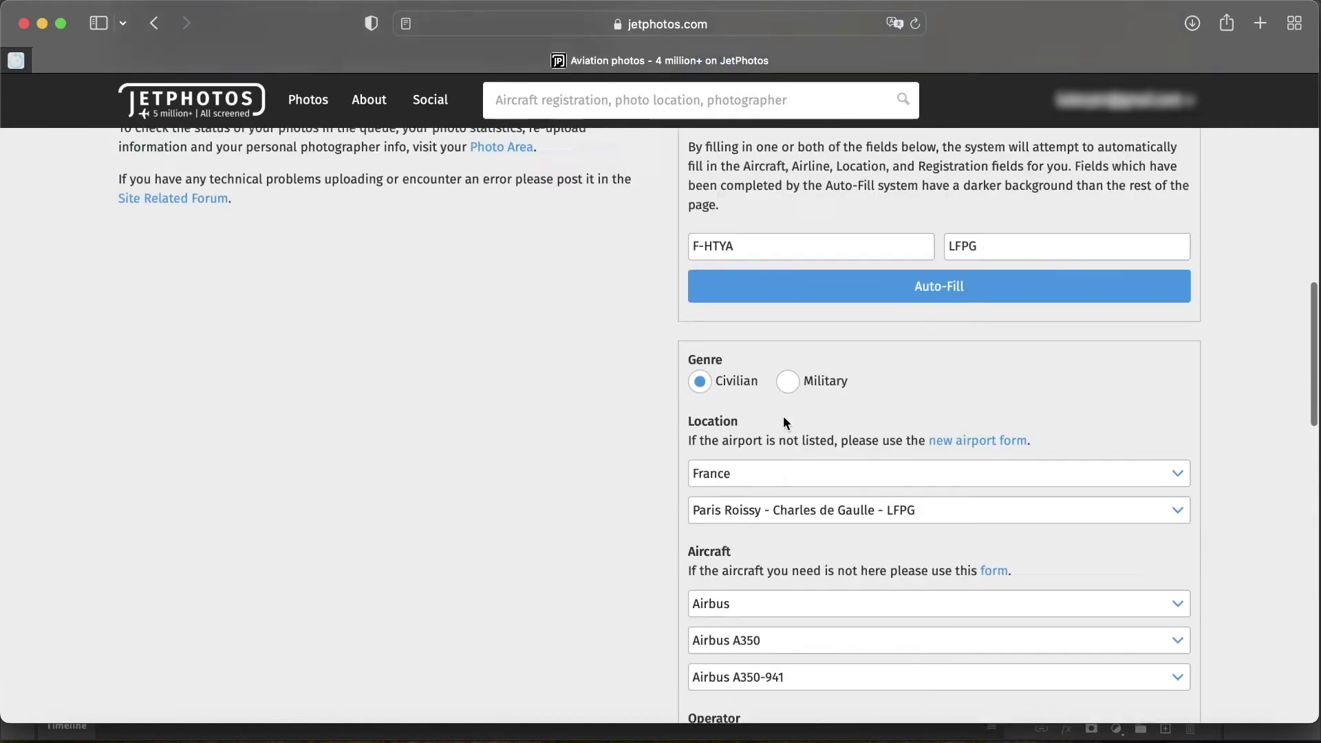
- Recheck the remarks, photo date, exif setting, operator and aircraft details in the upload form
{"action": "scroll", "coordinate": [785, 422], "scroll_direction": "down", "scroll_amount": 18}
{"action": "scroll", "coordinate": [785, 424], "scroll_direction": "up", "scroll_amount": 3}
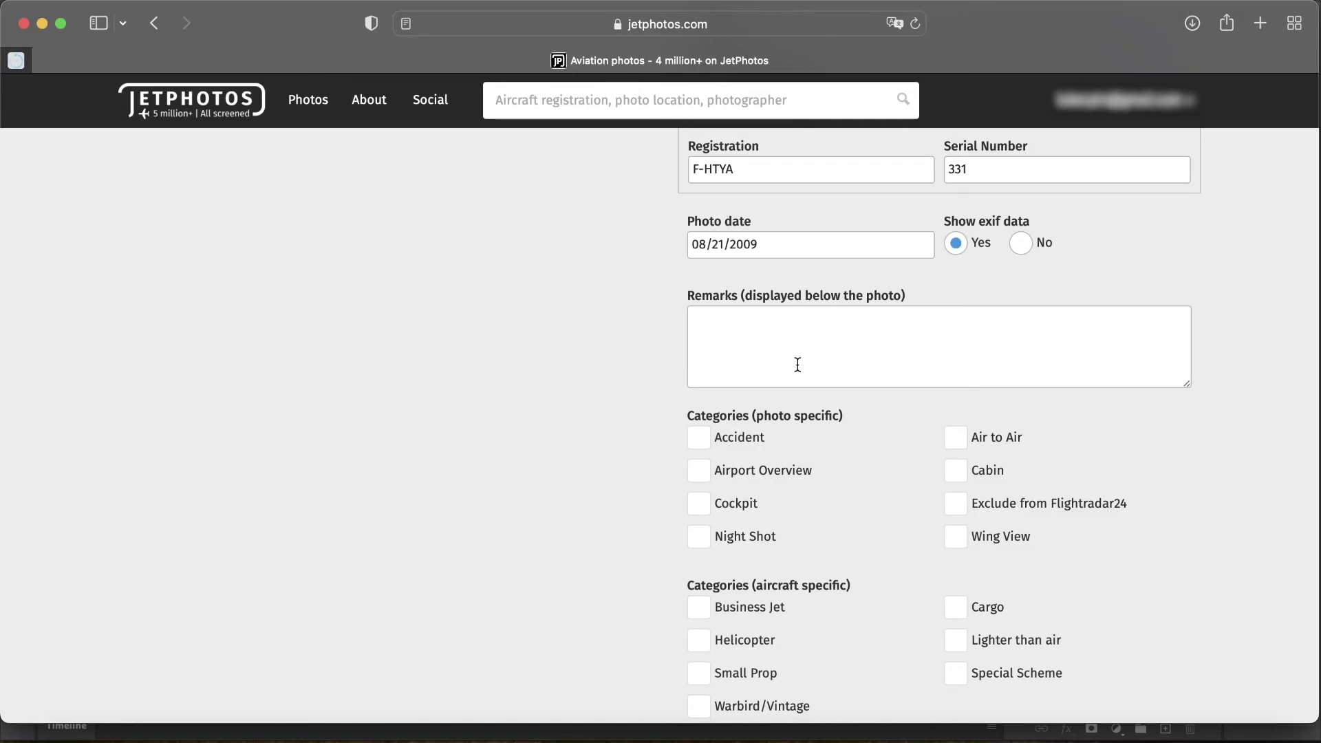
{"action": "scroll", "coordinate": [797, 365], "scroll_direction": "up", "scroll_amount": 3}
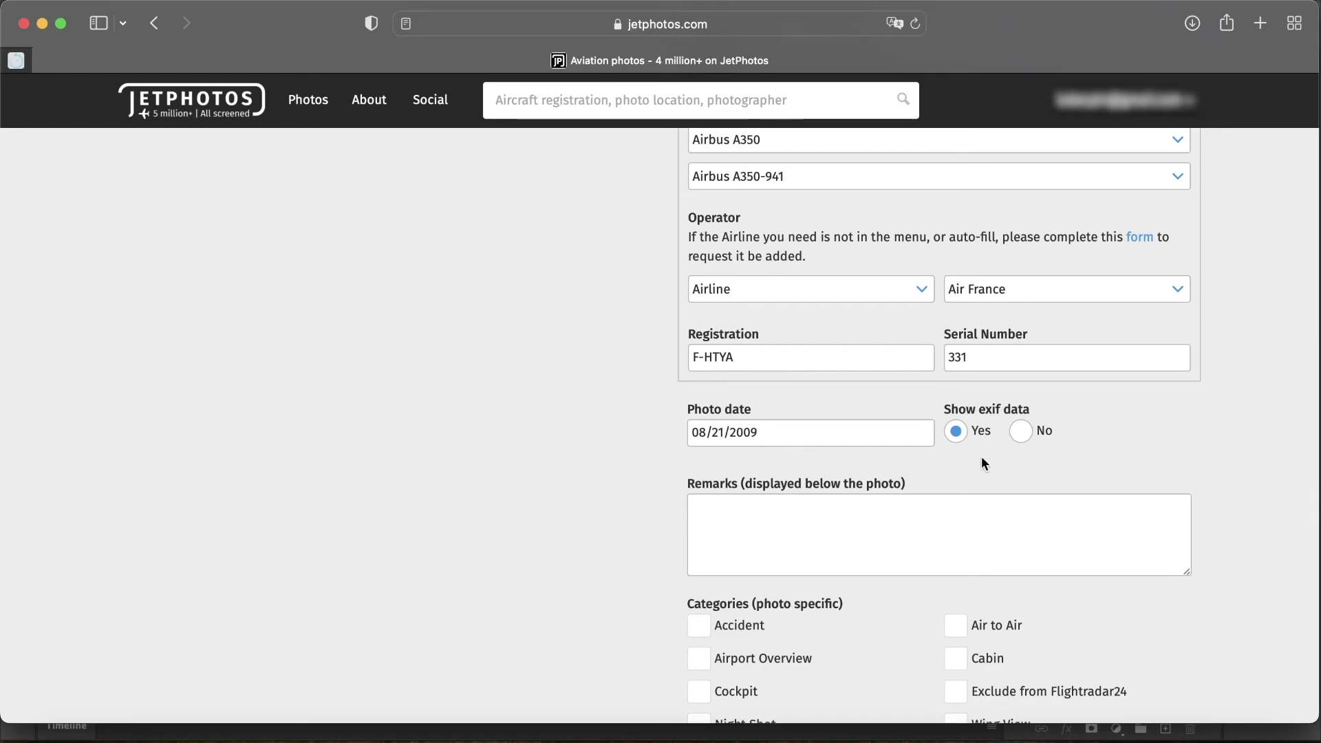
{"action": "scroll", "coordinate": [900, 493], "scroll_direction": "up", "scroll_amount": 3}
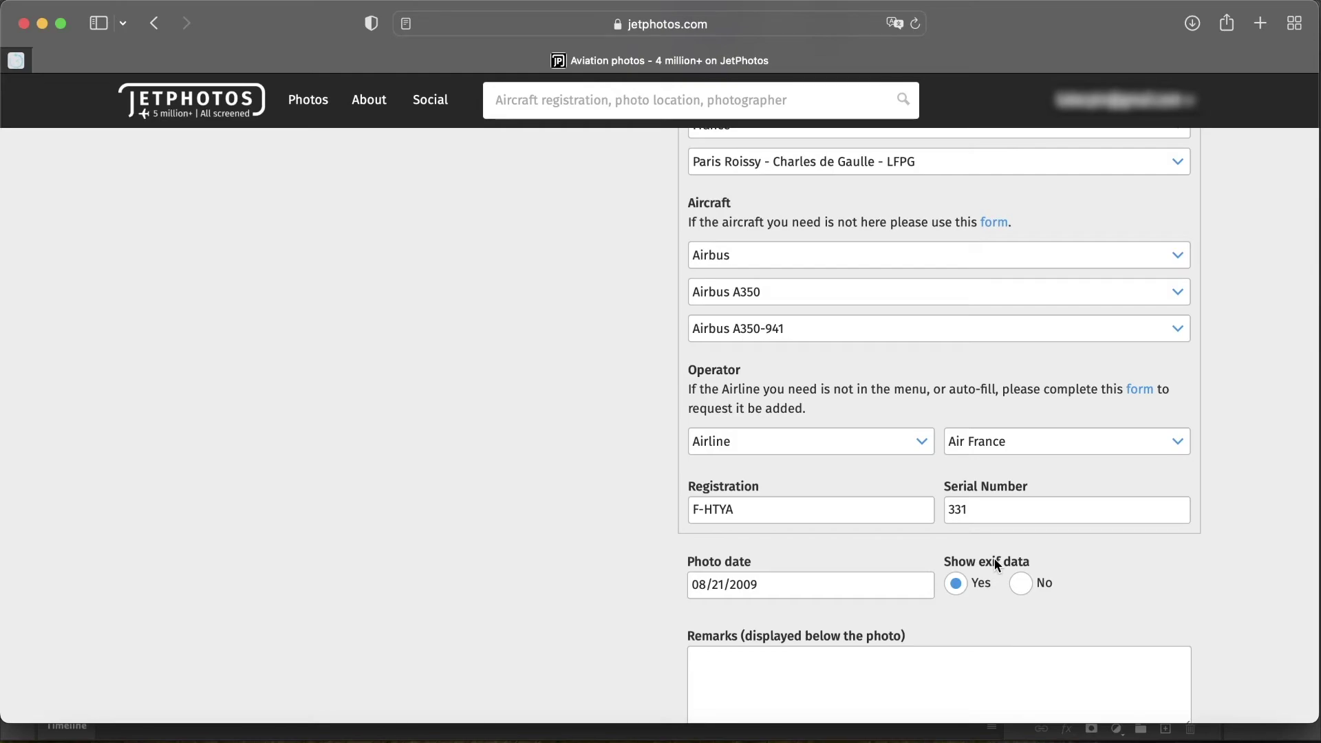
{"action": "scroll", "coordinate": [993, 559], "scroll_direction": "up", "scroll_amount": 5}
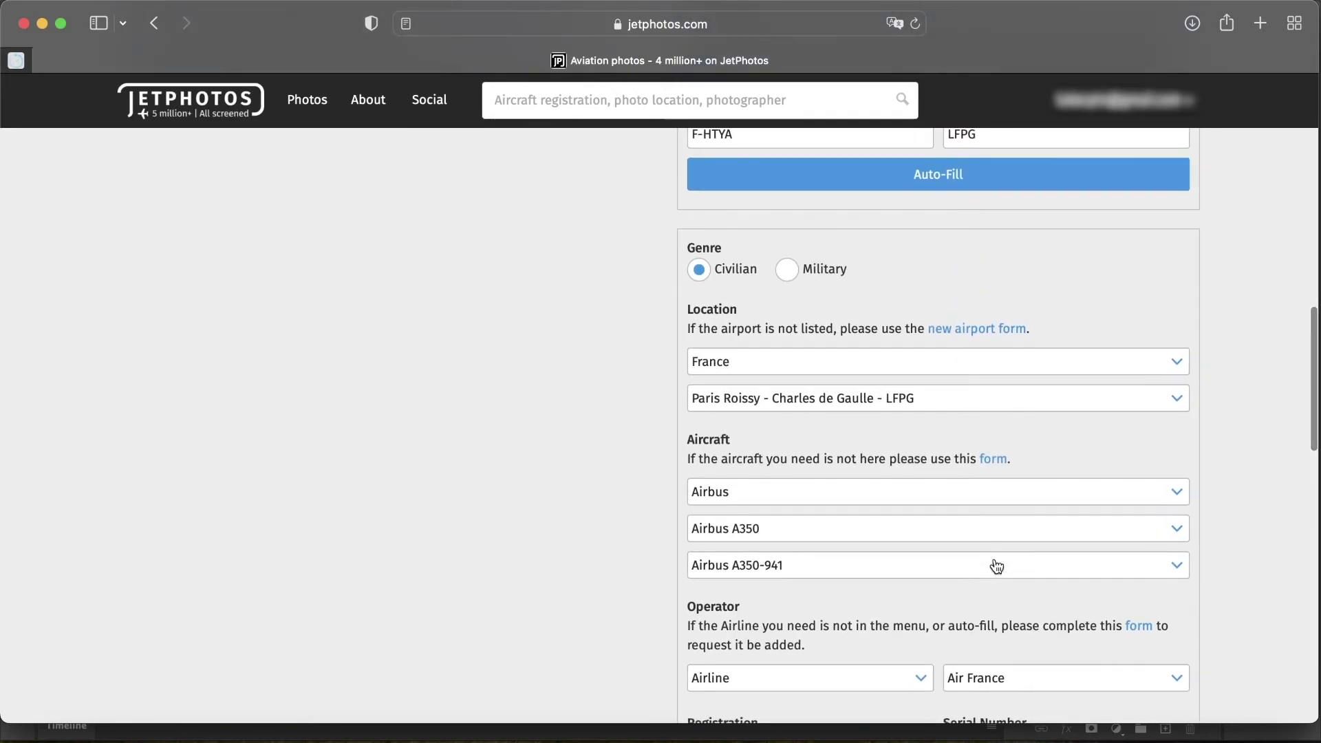
{"action": "scroll", "coordinate": [993, 558], "scroll_direction": "up", "scroll_amount": 2}
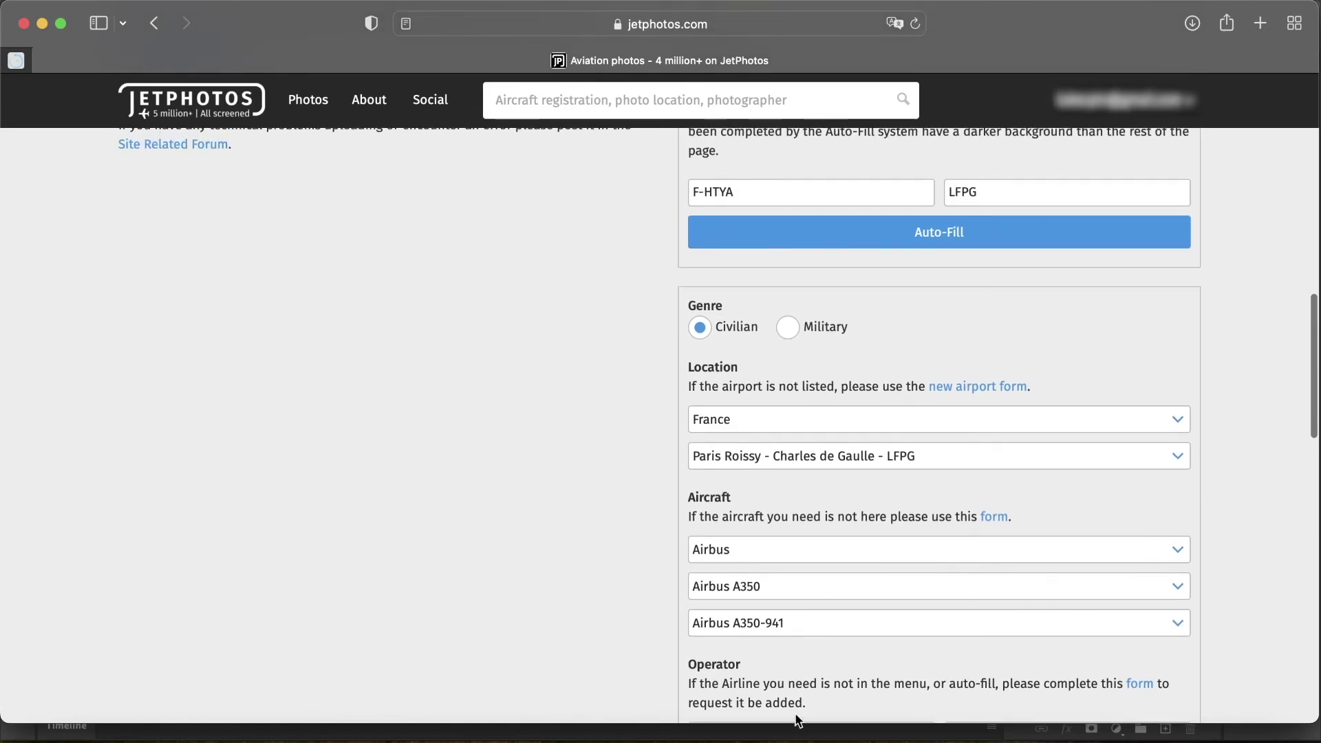
- Run the auto-fill for F-HTYA at LFPG and check the form's fields down to the screener comments
{"action": "left_click", "coordinate": [923, 230]}
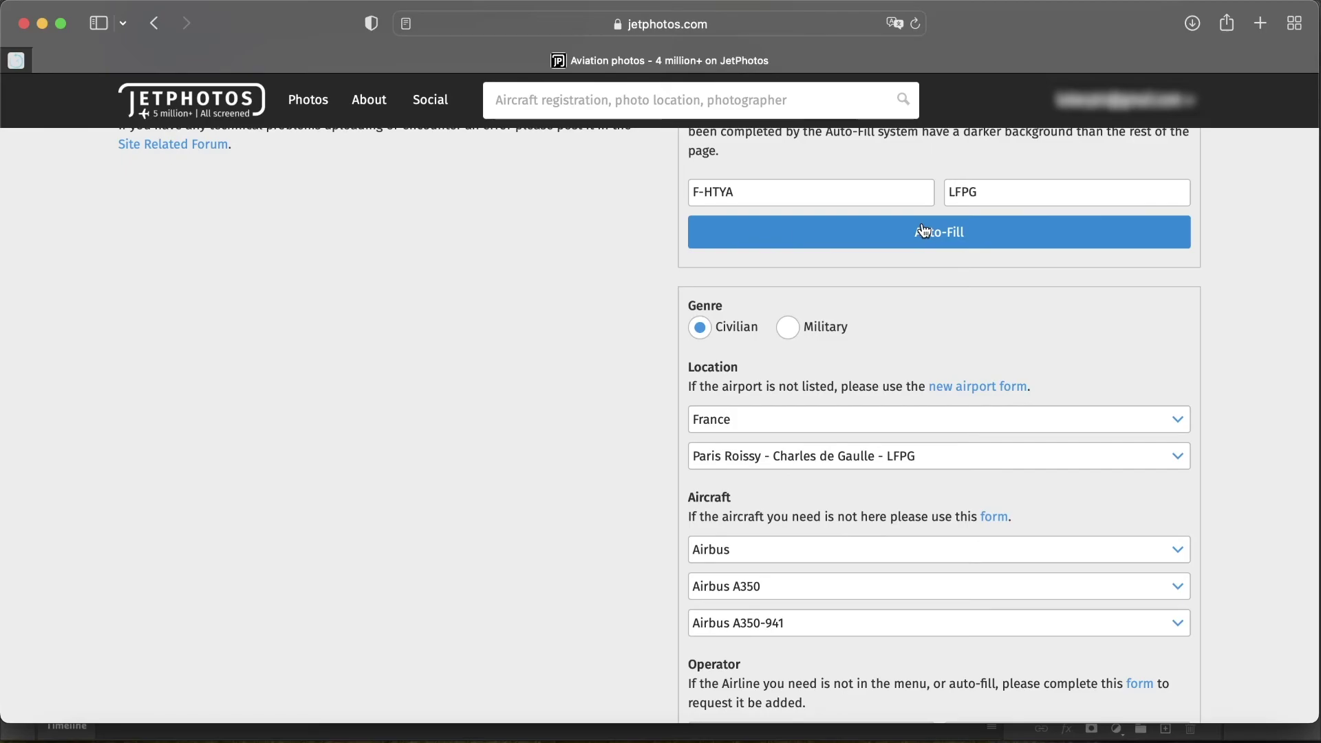
{"action": "scroll", "coordinate": [923, 230], "scroll_direction": "down", "scroll_amount": 5}
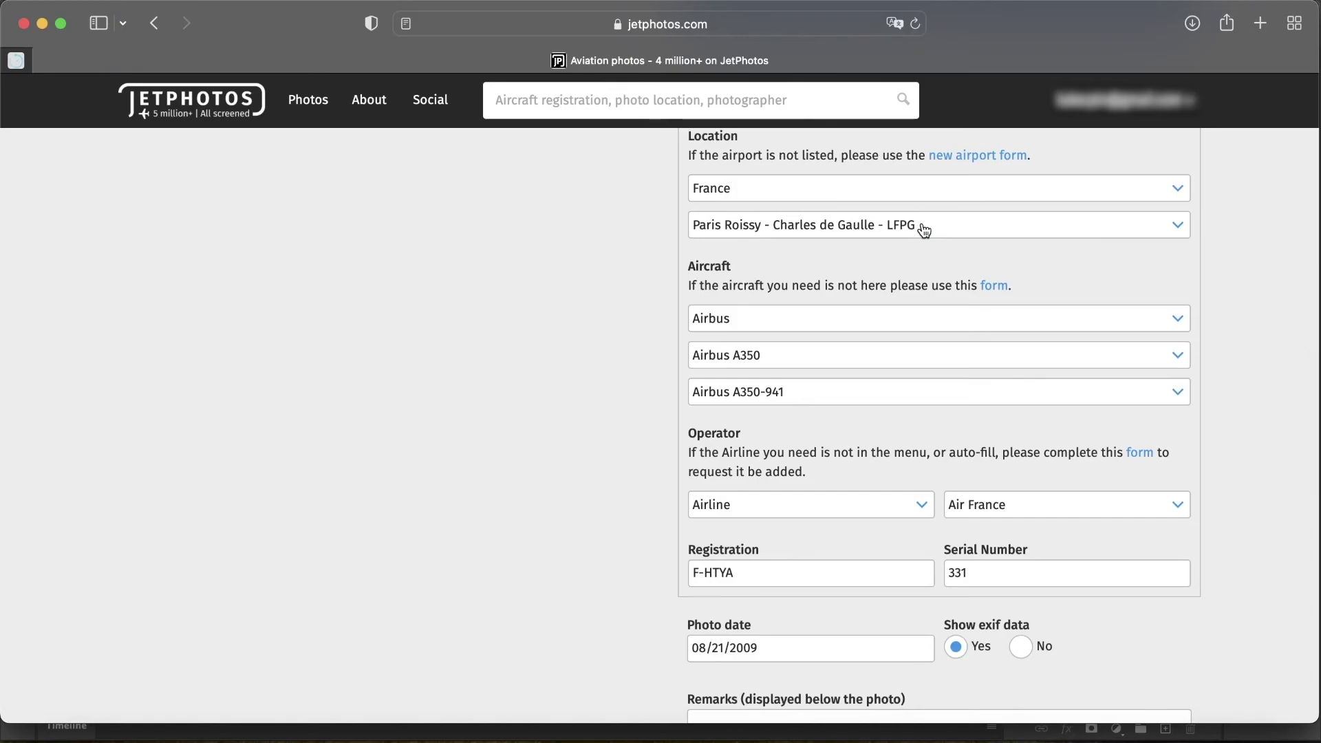
{"action": "scroll", "coordinate": [926, 214], "scroll_direction": "down", "scroll_amount": 10}
{"action": "scroll", "coordinate": [926, 214], "scroll_direction": "up", "scroll_amount": 9}
{"action": "scroll", "coordinate": [925, 213], "scroll_direction": "down", "scroll_amount": 14}
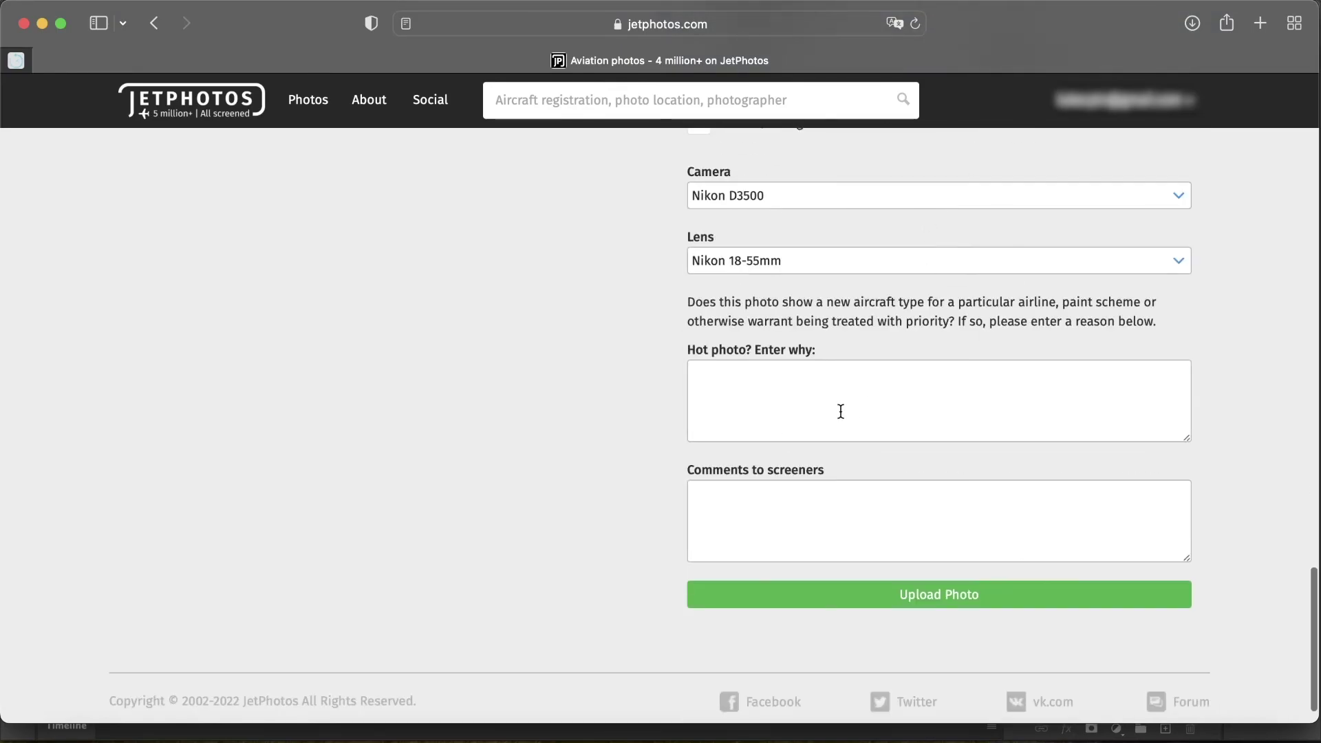
{"action": "scroll", "coordinate": [840, 410], "scroll_direction": "up", "scroll_amount": 10}
{"action": "scroll", "coordinate": [841, 476], "scroll_direction": "up", "scroll_amount": 8}
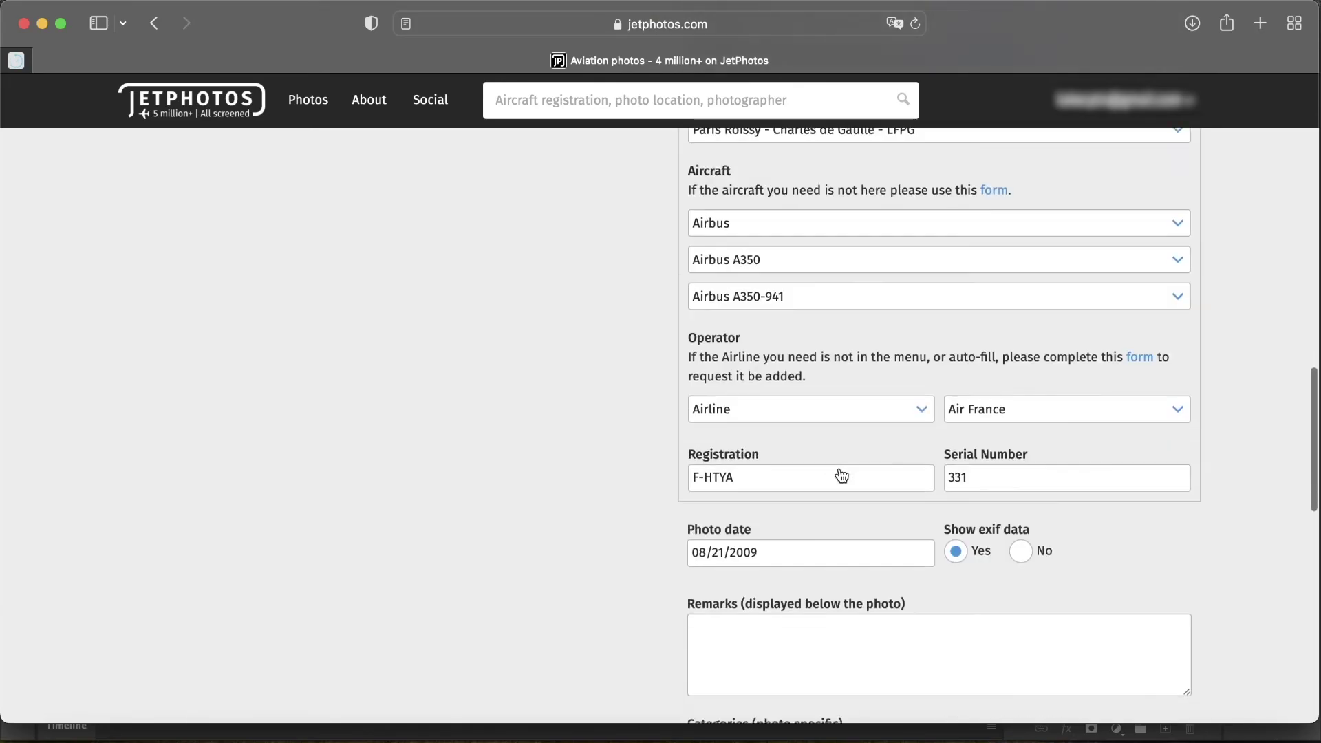
- Check the genre and location fields, the photo preview, and the registration and airport entries used for auto-fill
{"action": "scroll", "coordinate": [827, 559], "scroll_direction": "down", "scroll_amount": 2}
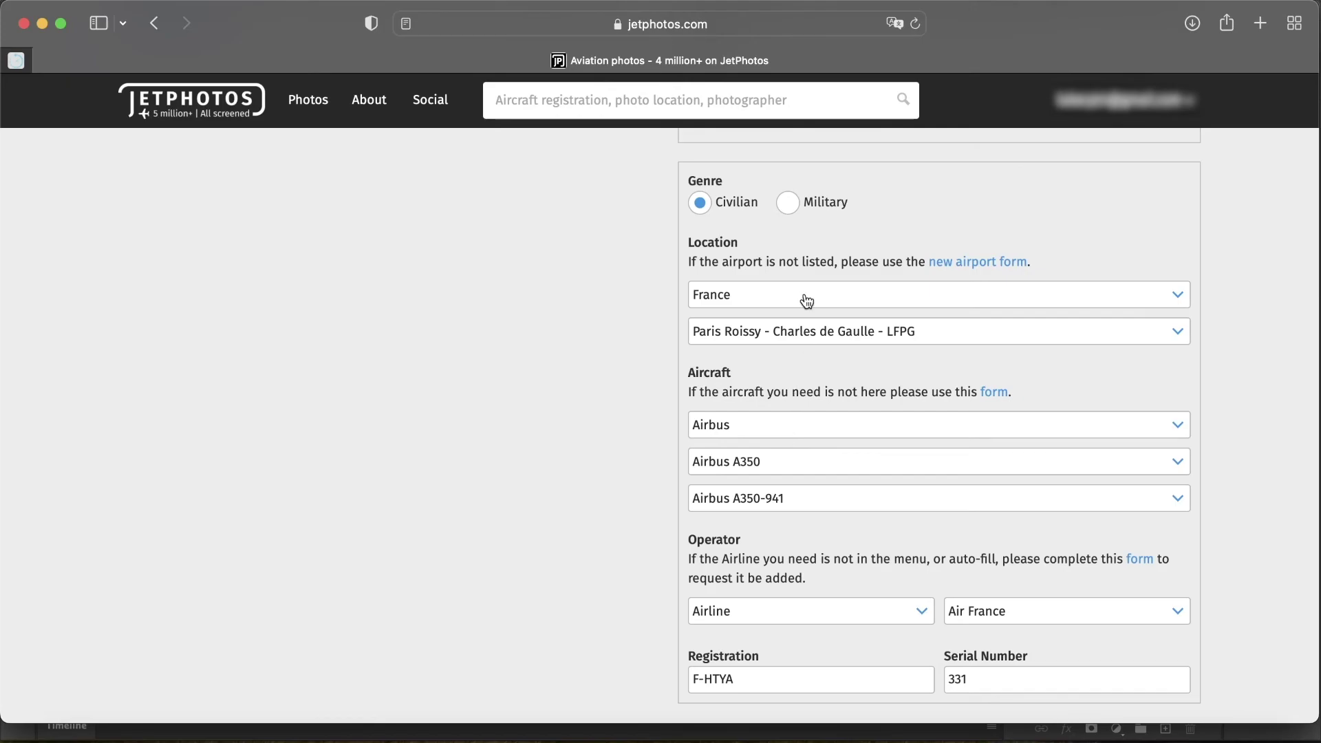
{"action": "scroll", "coordinate": [804, 299], "scroll_direction": "down", "scroll_amount": 1}
{"action": "scroll", "coordinate": [806, 300], "scroll_direction": "up", "scroll_amount": 12}
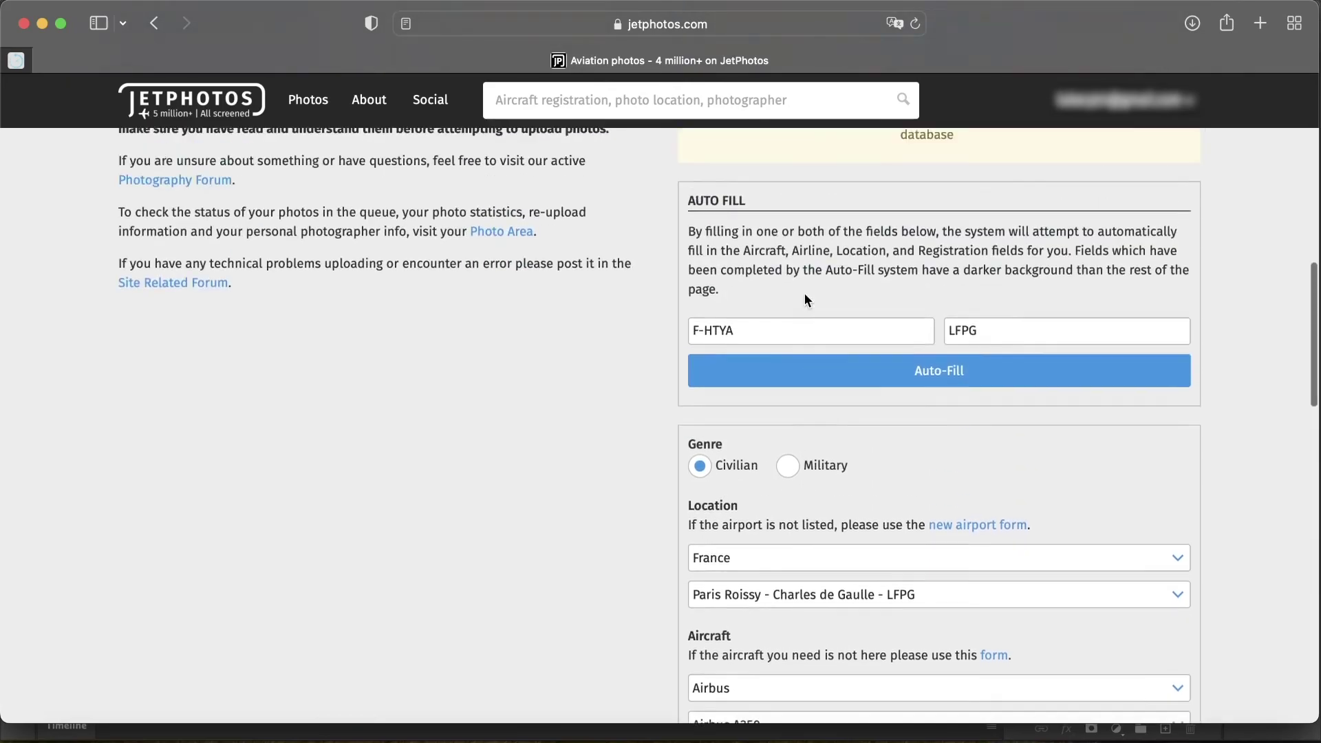
{"action": "scroll", "coordinate": [806, 301], "scroll_direction": "up", "scroll_amount": 4}
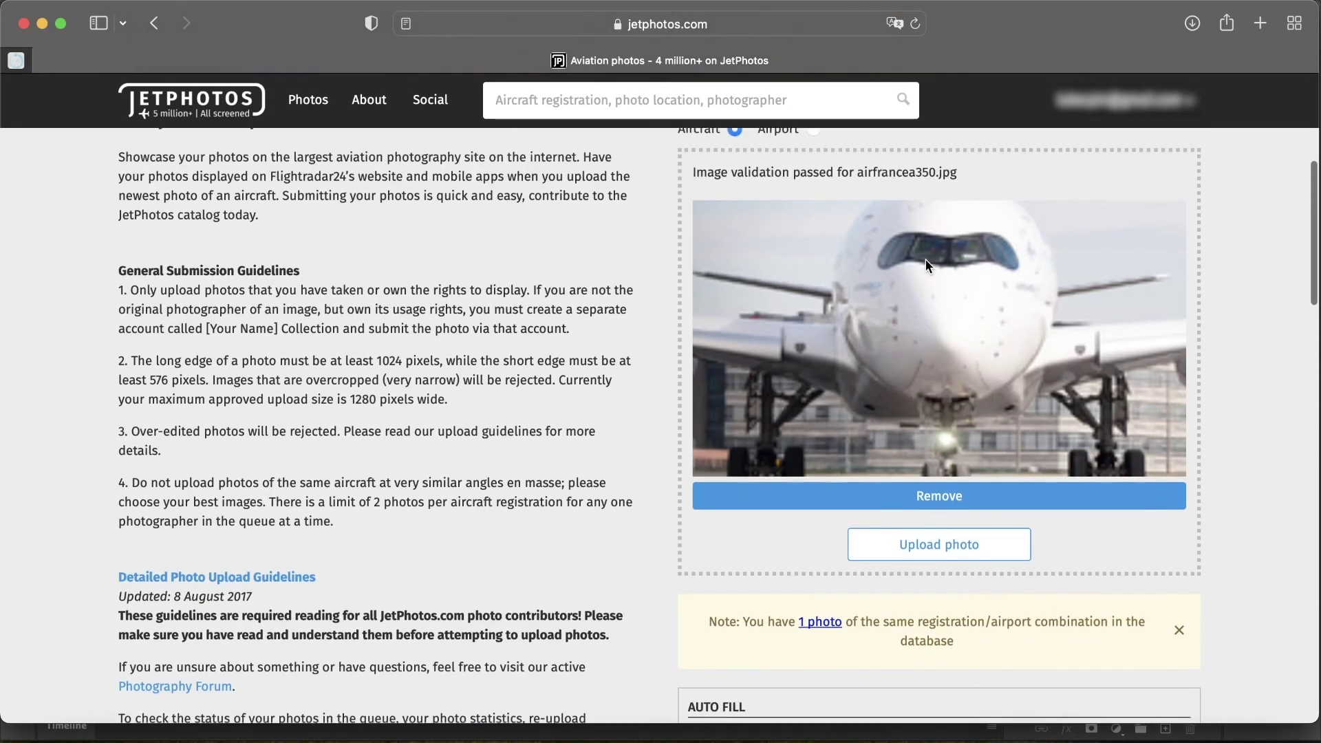
{"action": "scroll", "coordinate": [917, 330], "scroll_direction": "down", "scroll_amount": 6}
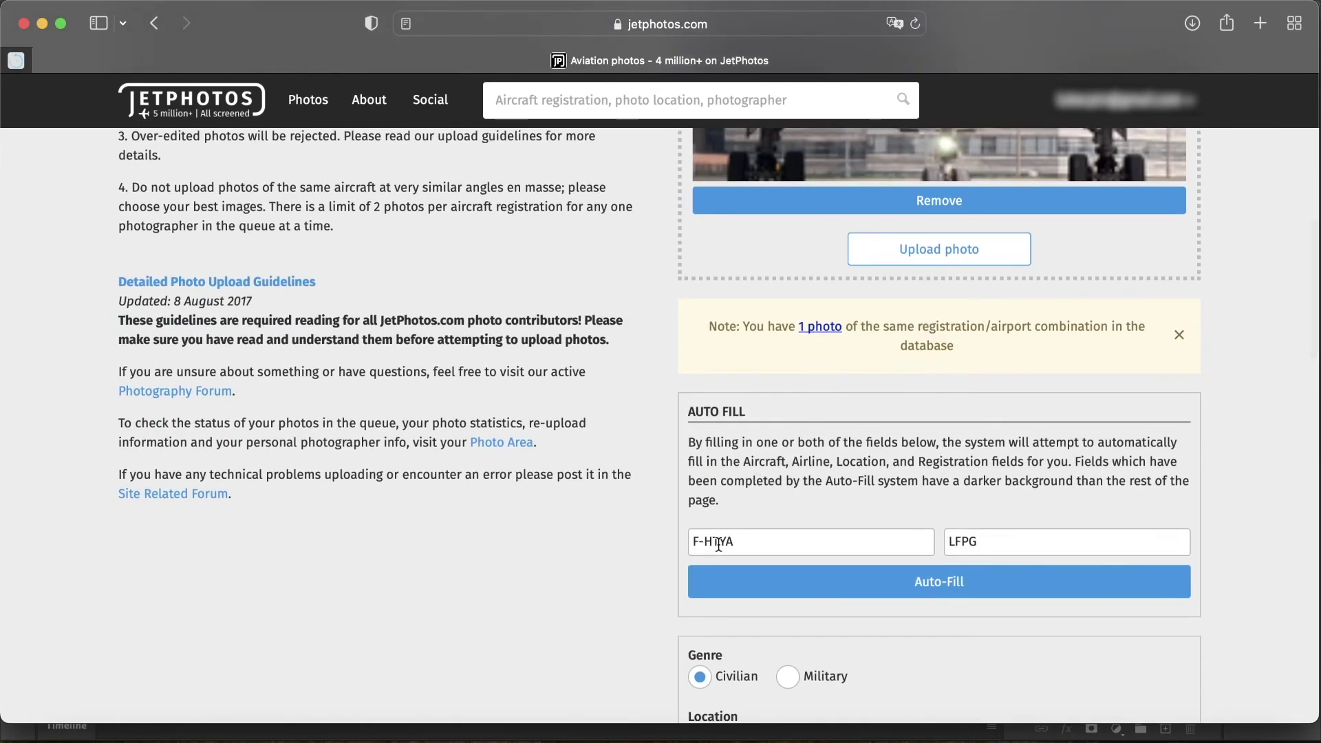
{"action": "scroll", "coordinate": [718, 543], "scroll_direction": "down", "scroll_amount": 2}
{"action": "scroll", "coordinate": [718, 544], "scroll_direction": "down", "scroll_amount": 4}
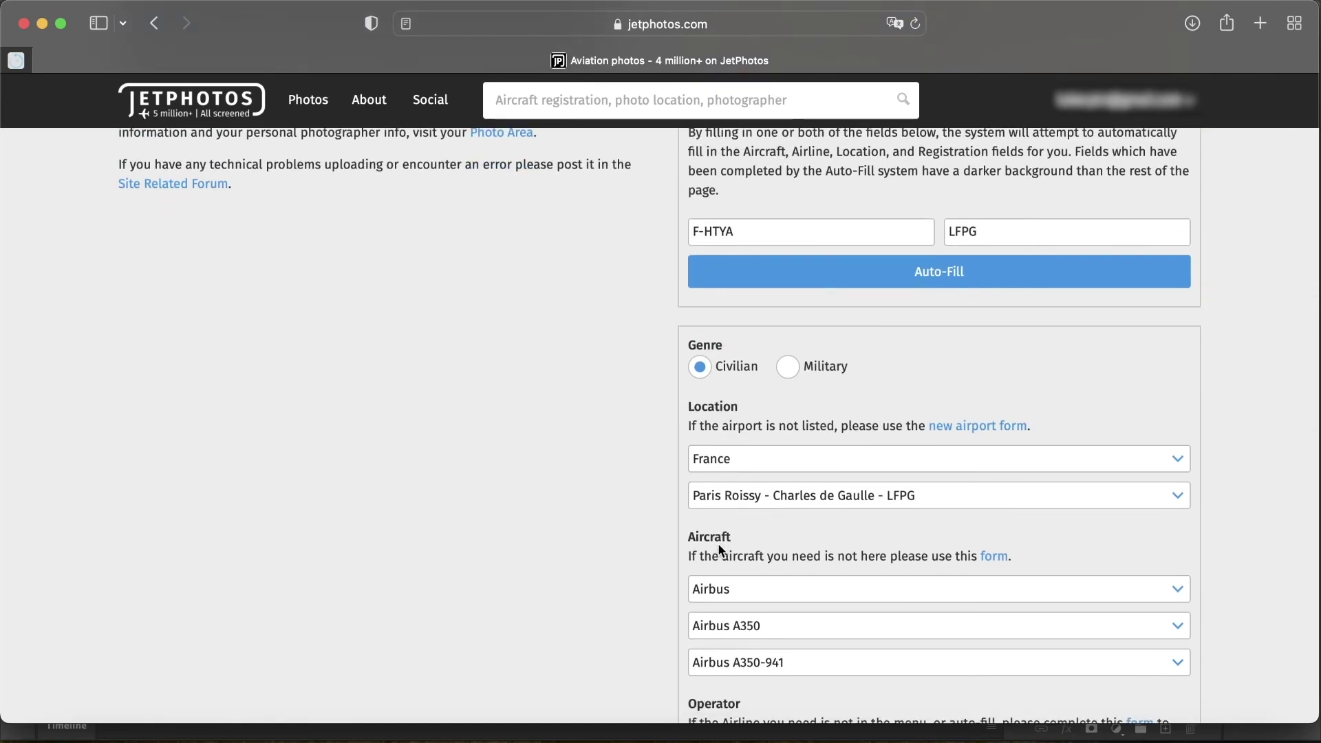
- Verify the airport location, aircraft type, operator, registration, serial number and photo date against the photo
{"action": "scroll", "coordinate": [758, 473], "scroll_direction": "down", "scroll_amount": 1}
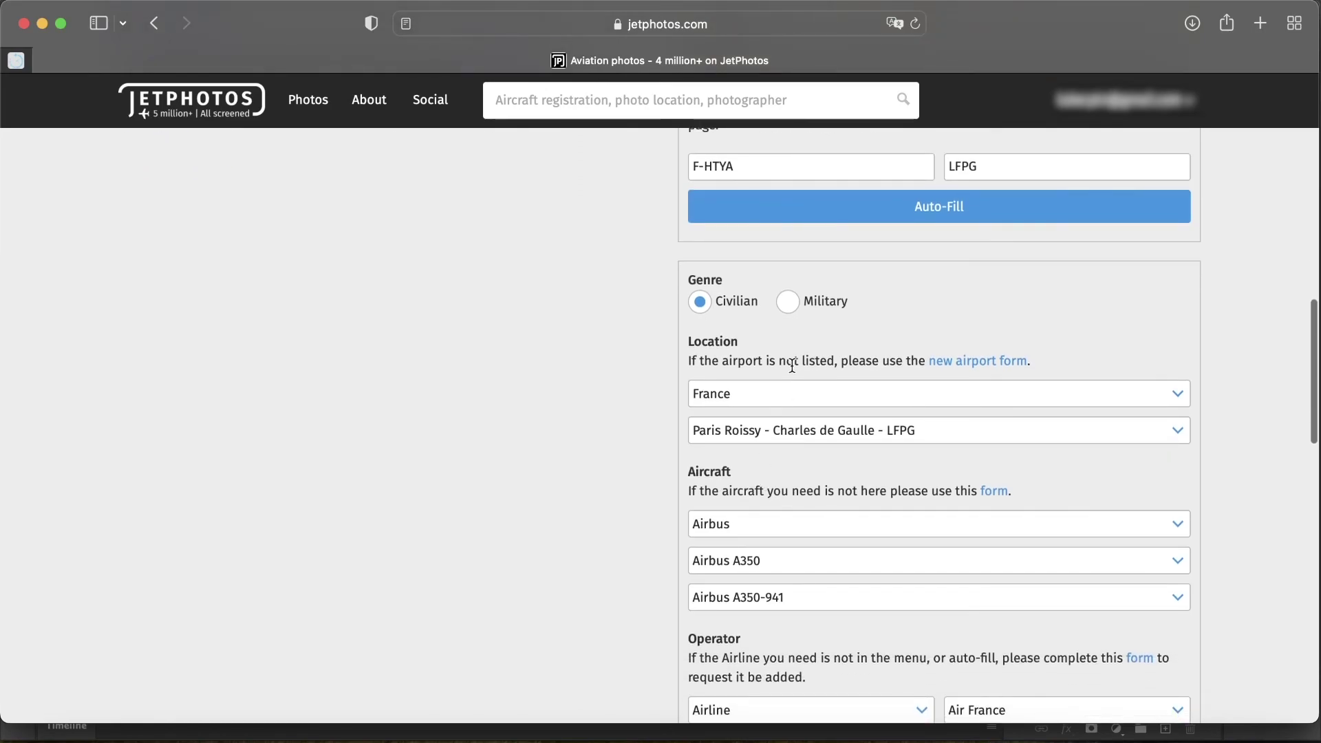
{"action": "scroll", "coordinate": [882, 441], "scroll_direction": "down", "scroll_amount": 2}
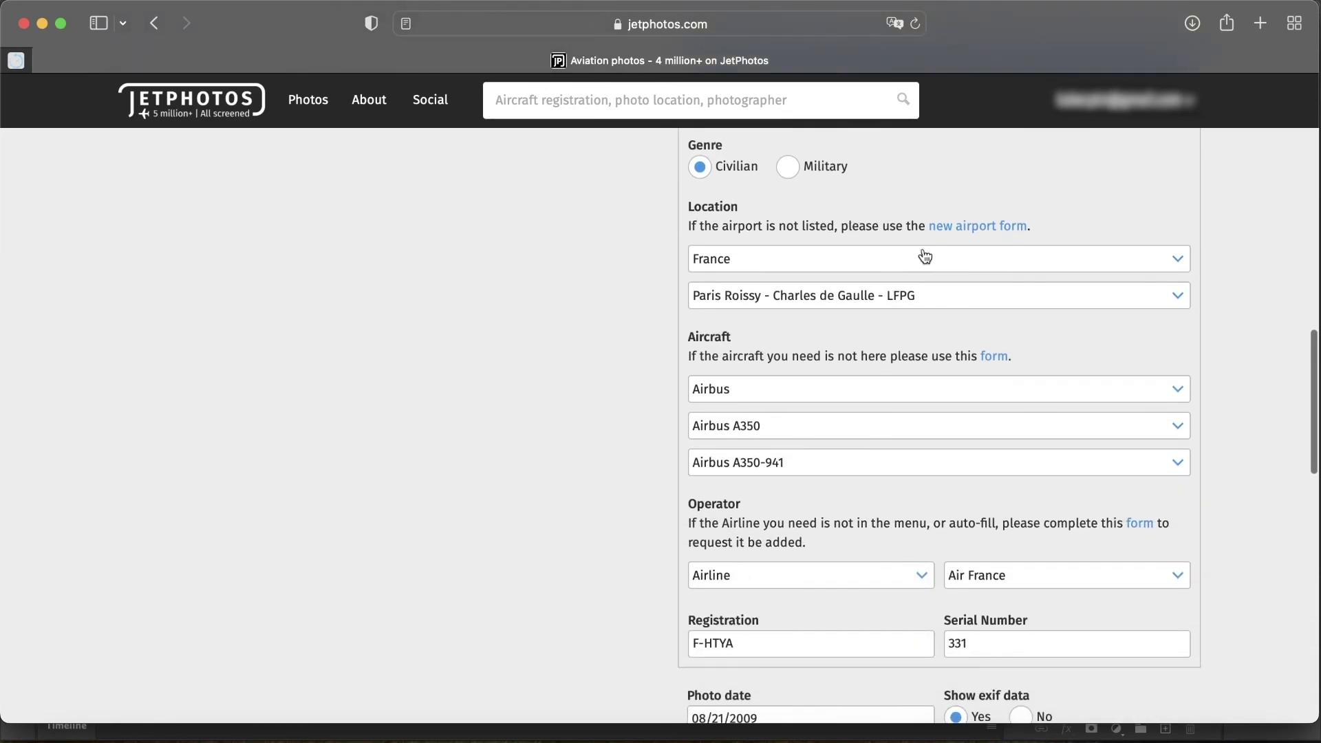
{"action": "scroll", "coordinate": [752, 406], "scroll_direction": "down", "scroll_amount": 1}
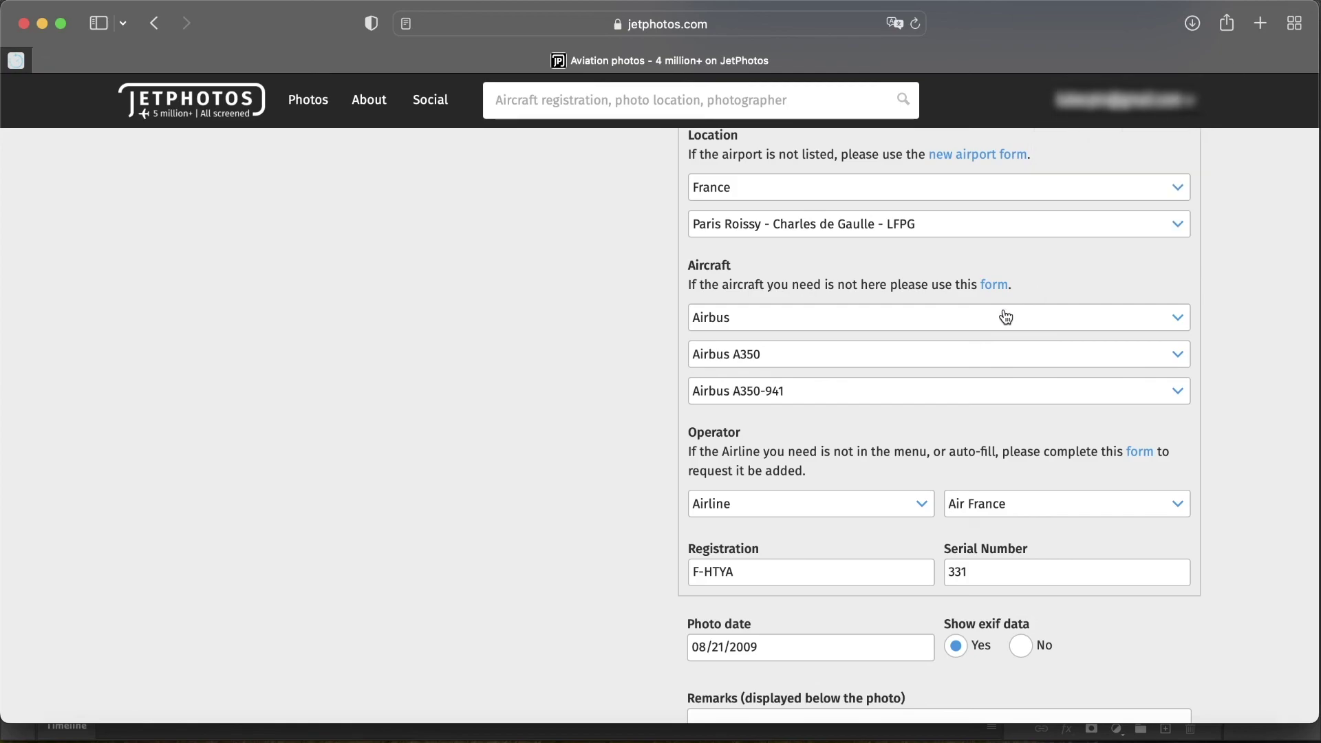
{"action": "scroll", "coordinate": [784, 392], "scroll_direction": "down", "scroll_amount": 2}
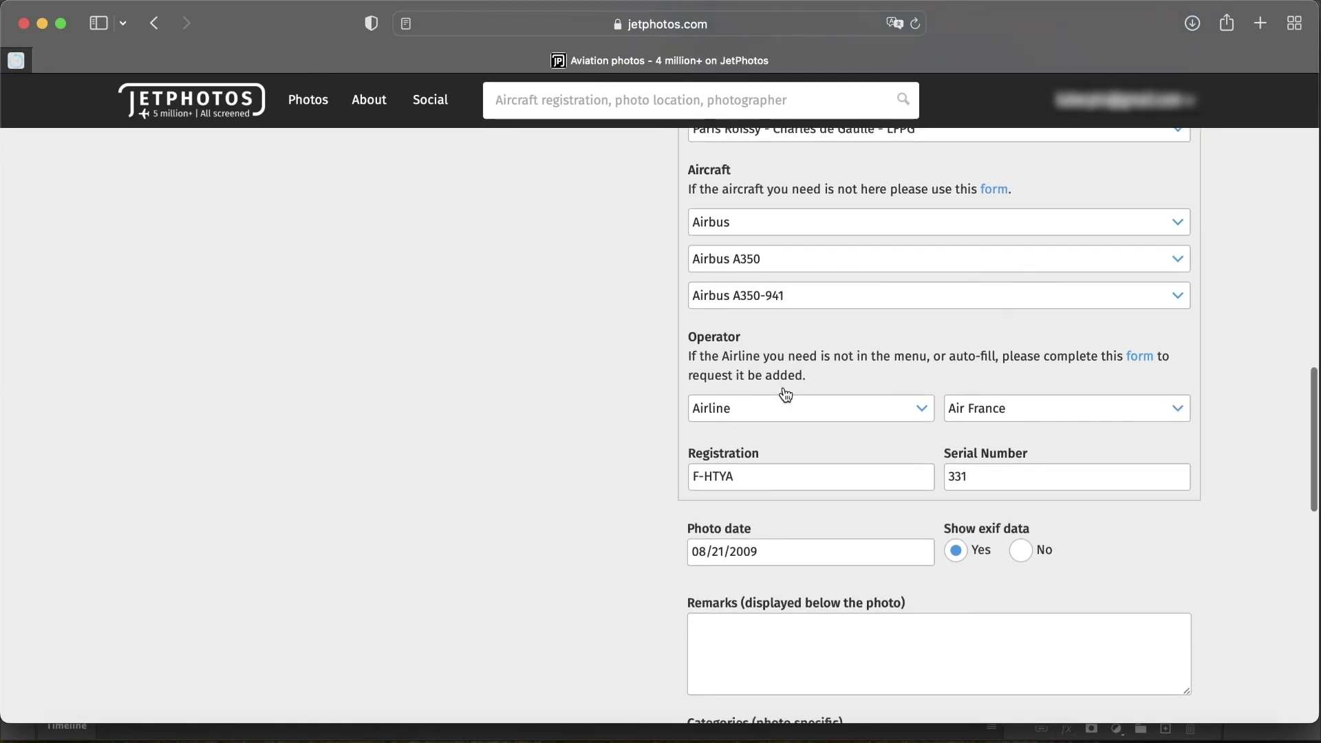
{"action": "scroll", "coordinate": [789, 286], "scroll_direction": "down", "scroll_amount": 2}
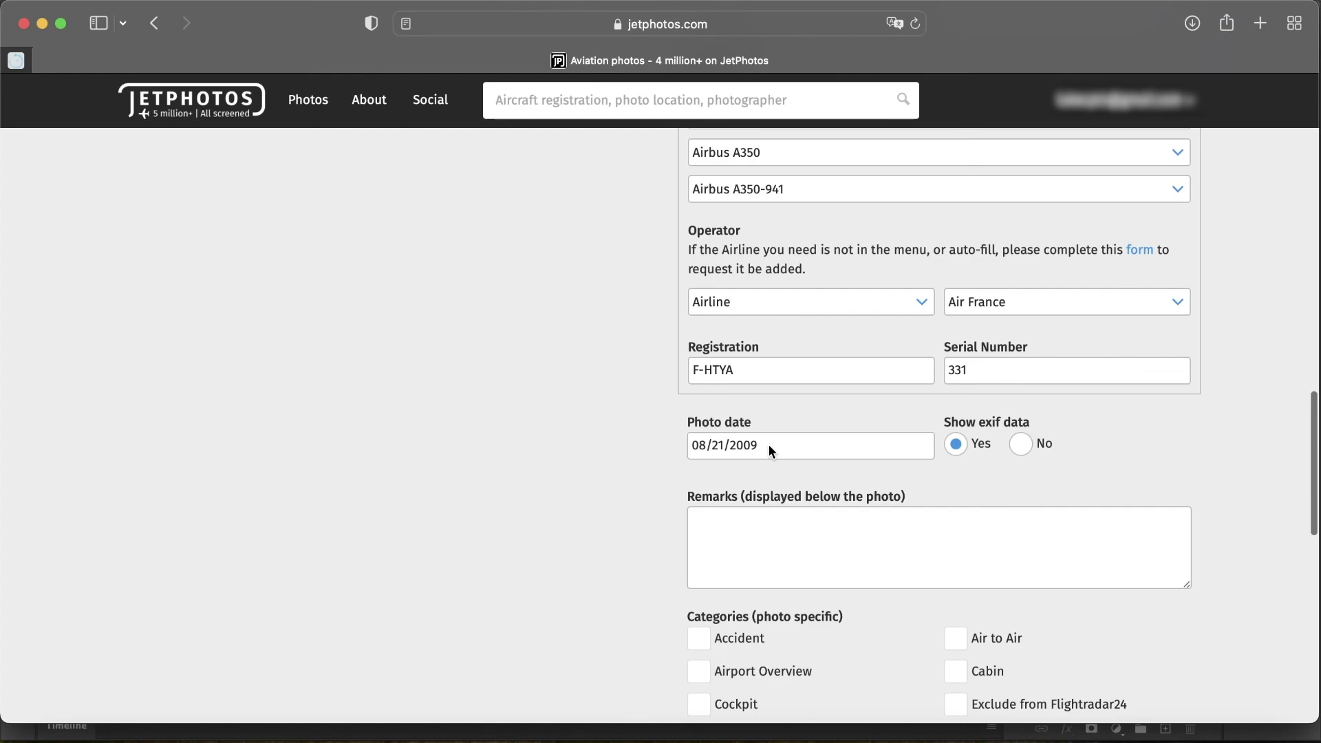
{"action": "scroll", "coordinate": [769, 444], "scroll_direction": "up", "scroll_amount": 2}
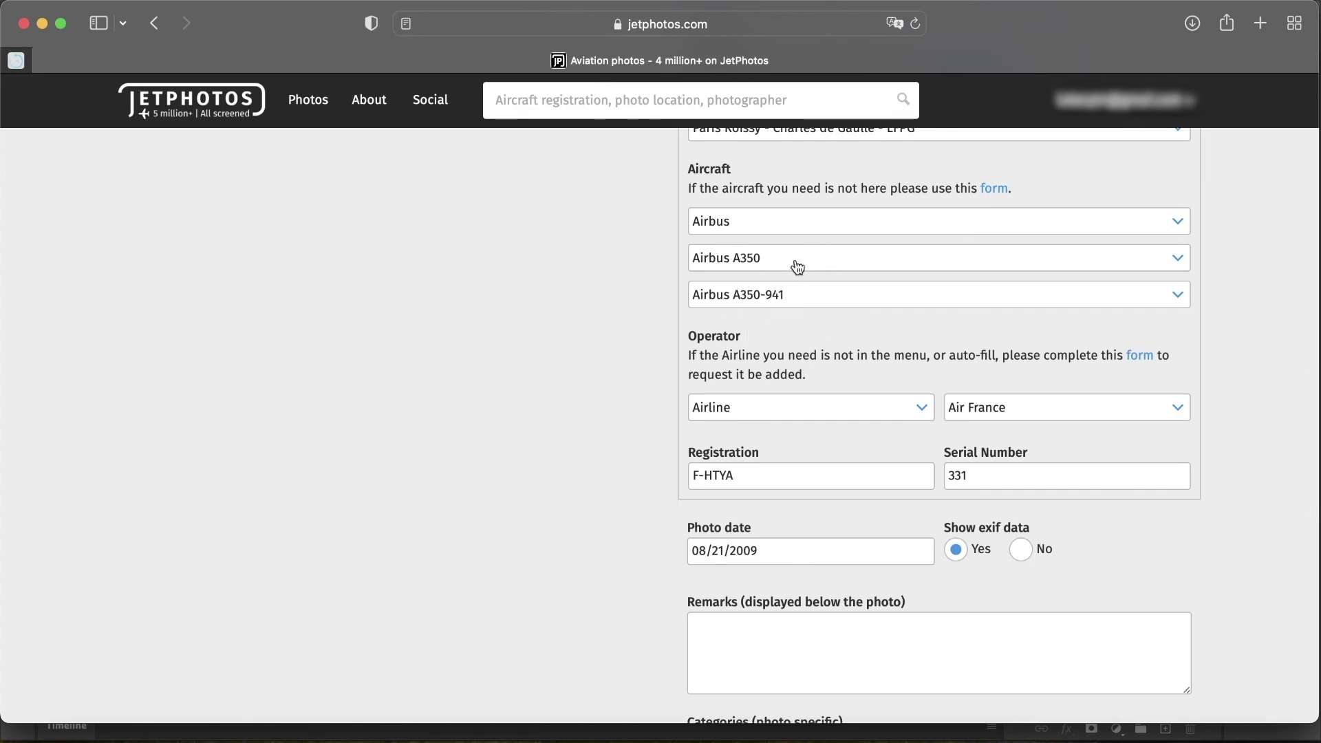
{"action": "scroll", "coordinate": [755, 316], "scroll_direction": "up", "scroll_amount": 4}
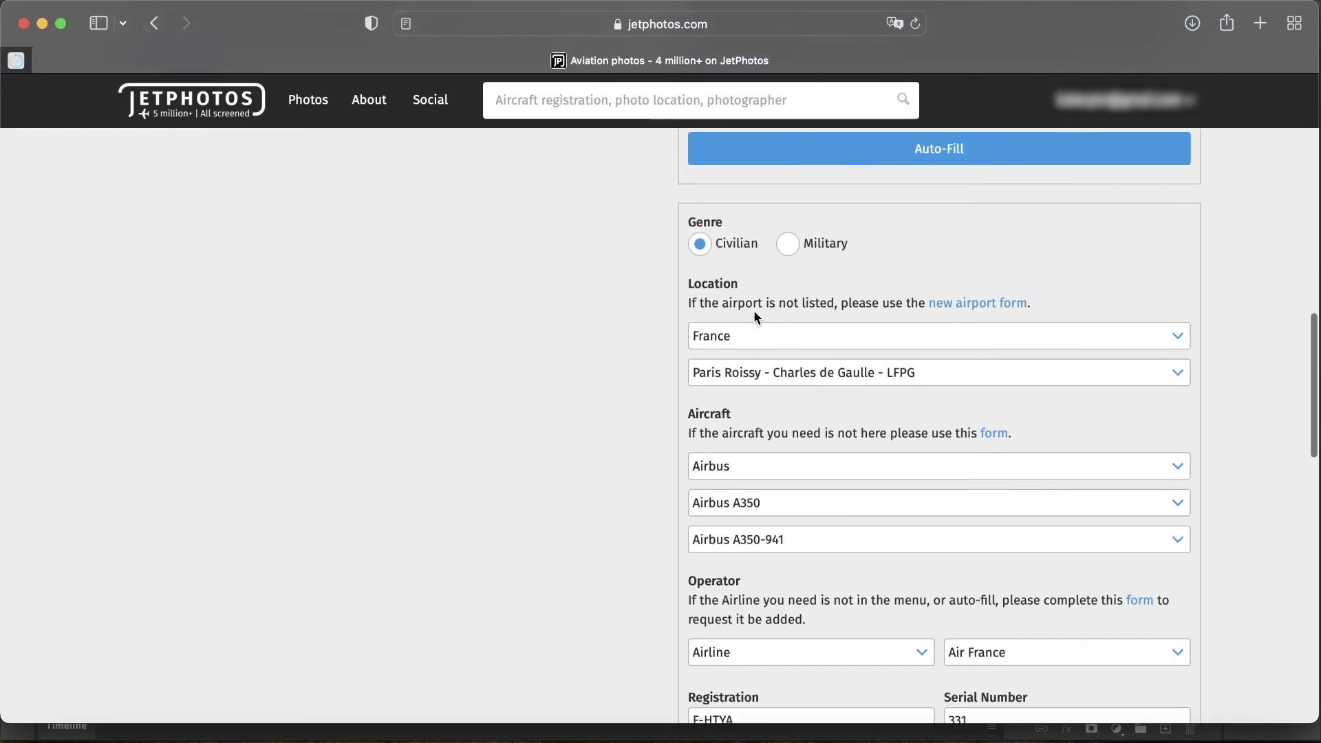
{"action": "scroll", "coordinate": [756, 318], "scroll_direction": "down", "scroll_amount": 4}
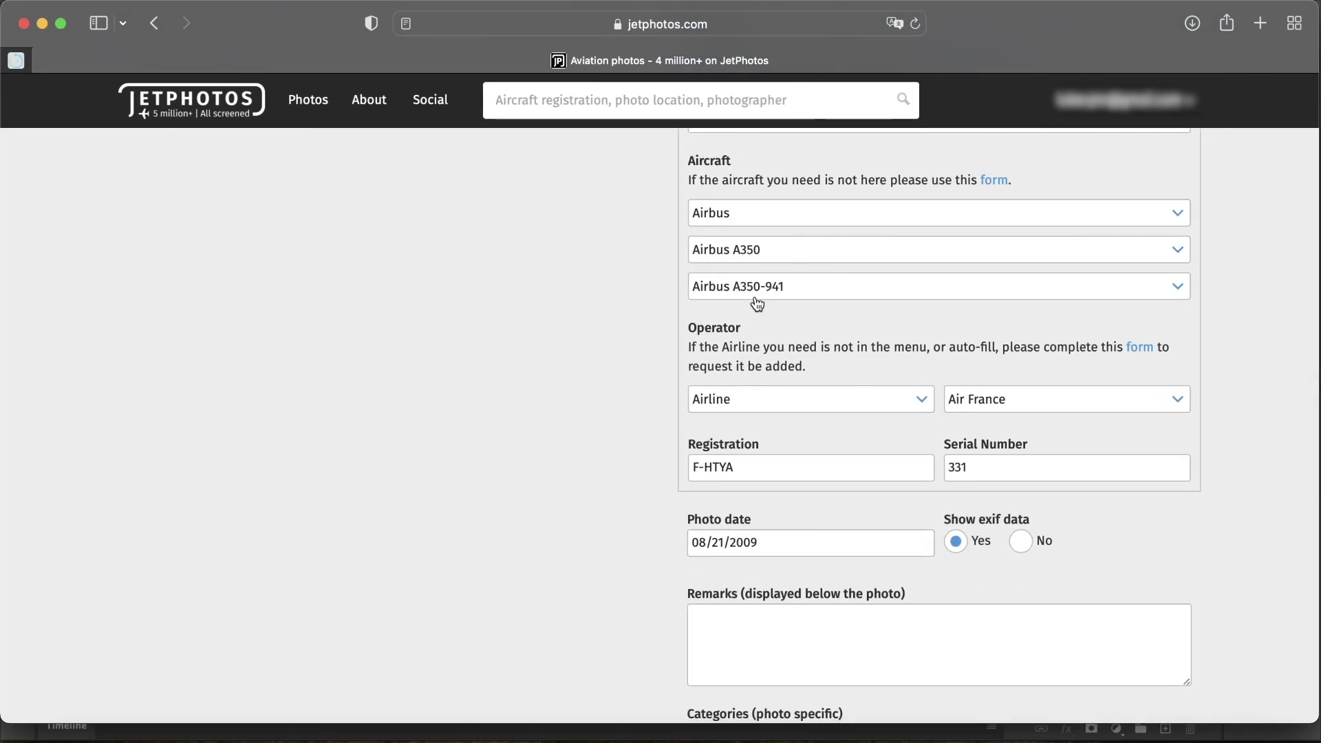
- Look over the entire upload form once more, from the photo preview to the final upload control
{"action": "scroll", "coordinate": [820, 311], "scroll_direction": "up", "scroll_amount": 10}
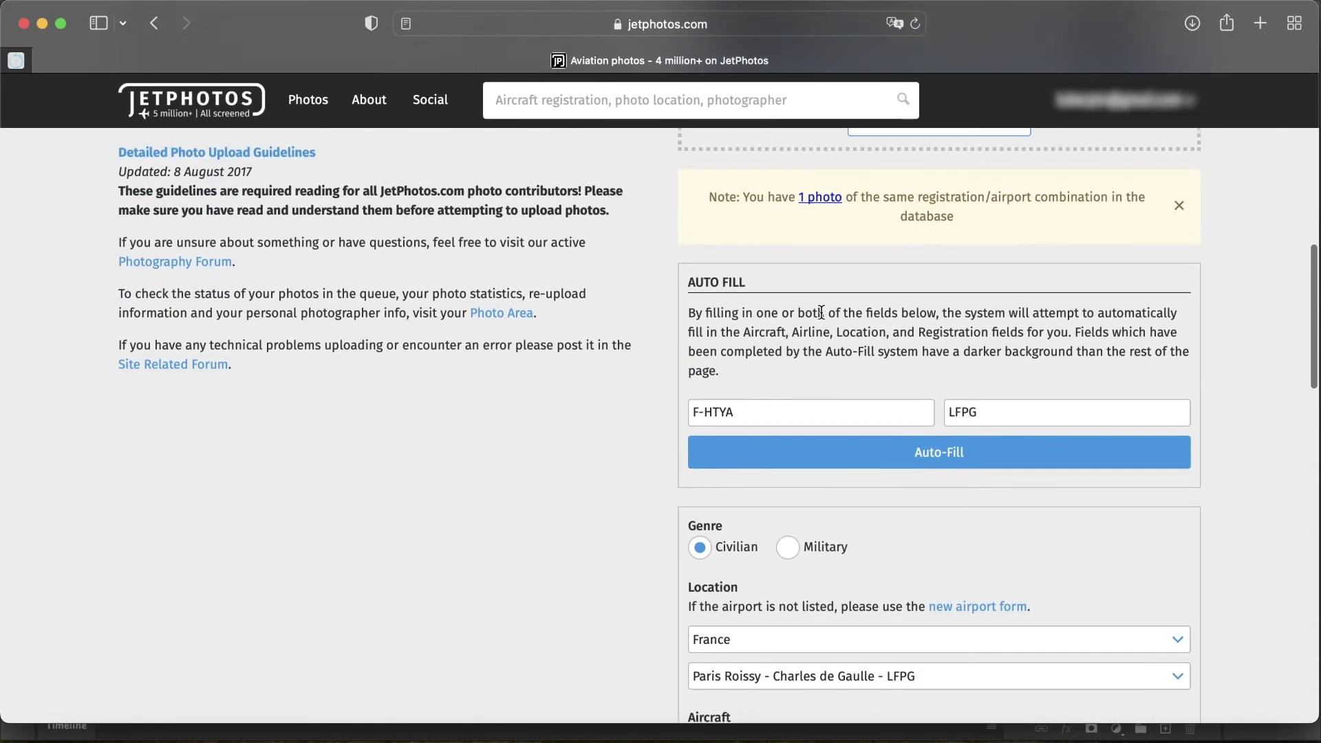
{"action": "scroll", "coordinate": [820, 312], "scroll_direction": "down", "scroll_amount": 3}
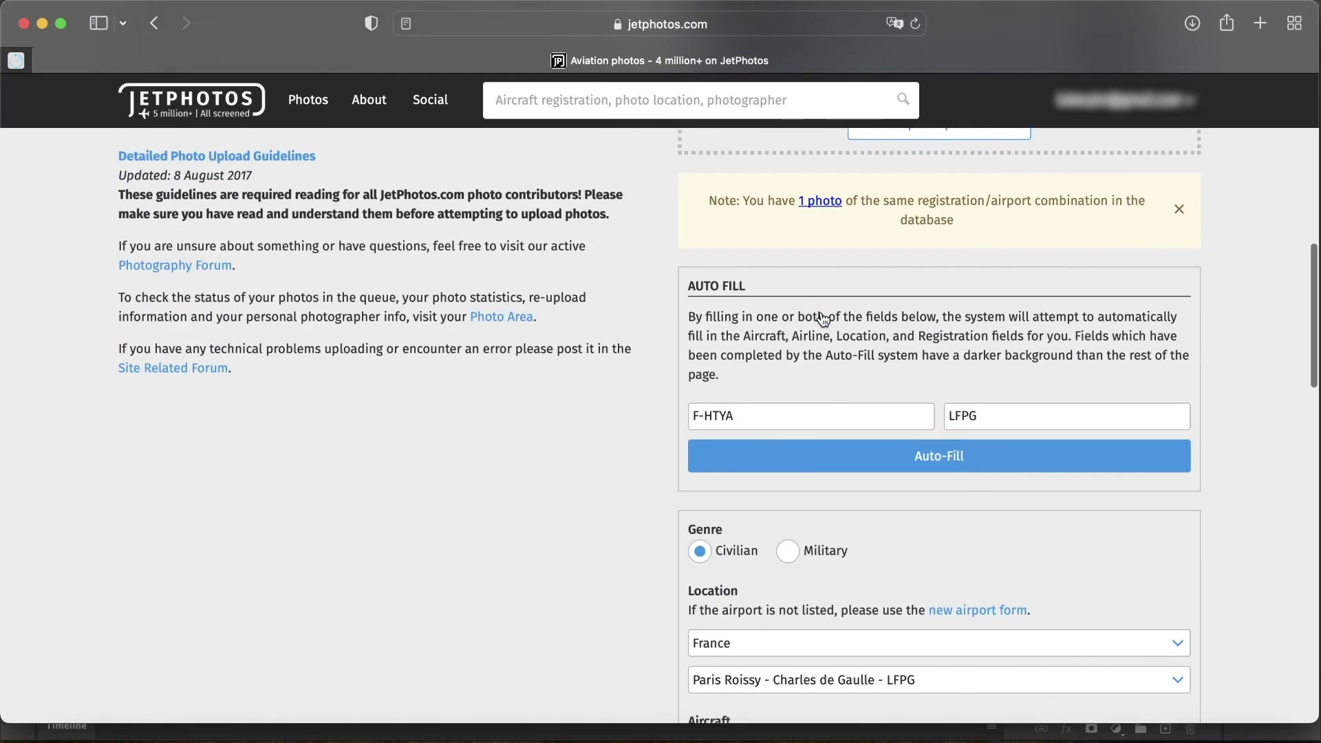
{"action": "scroll", "coordinate": [820, 311], "scroll_direction": "up", "scroll_amount": 4}
{"action": "scroll", "coordinate": [820, 312], "scroll_direction": "up", "scroll_amount": 5}
{"action": "scroll", "coordinate": [820, 312], "scroll_direction": "down", "scroll_amount": 3}
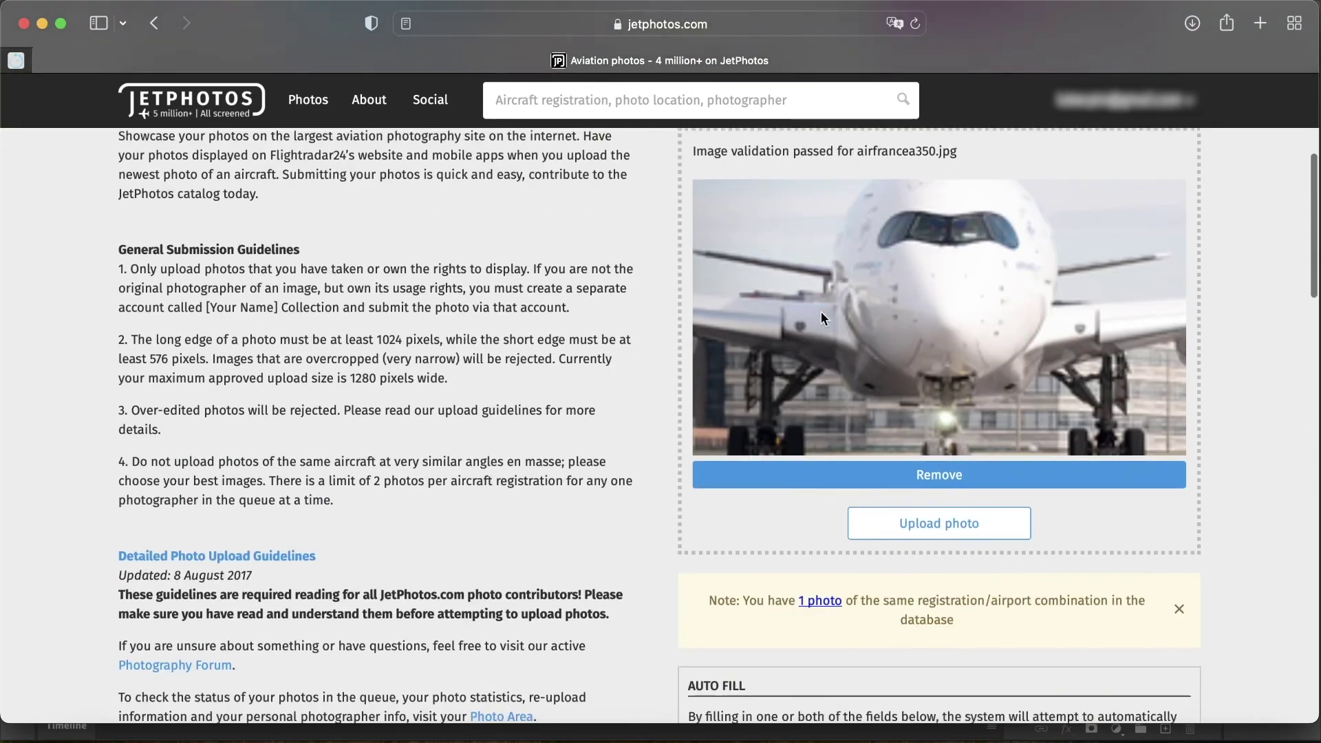
{"action": "scroll", "coordinate": [822, 316], "scroll_direction": "down", "scroll_amount": 20}
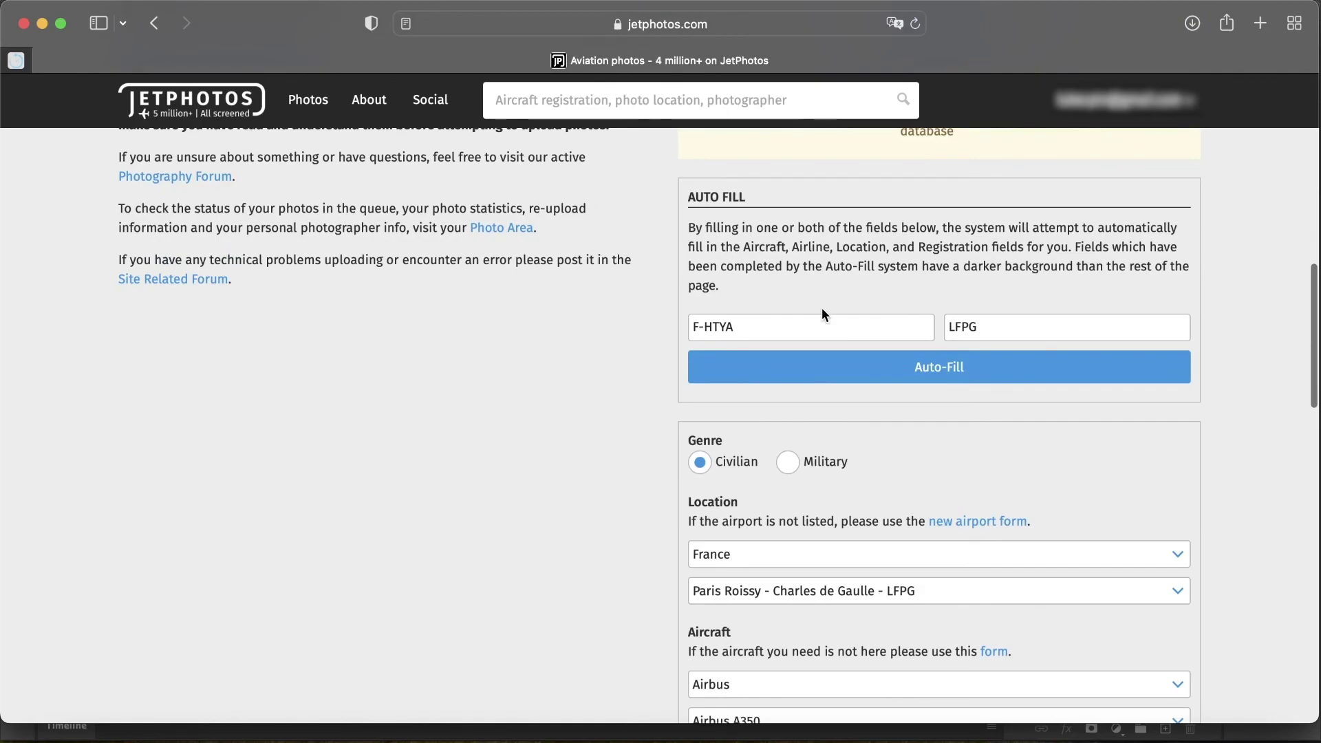
{"action": "scroll", "coordinate": [822, 315], "scroll_direction": "up", "scroll_amount": 1}
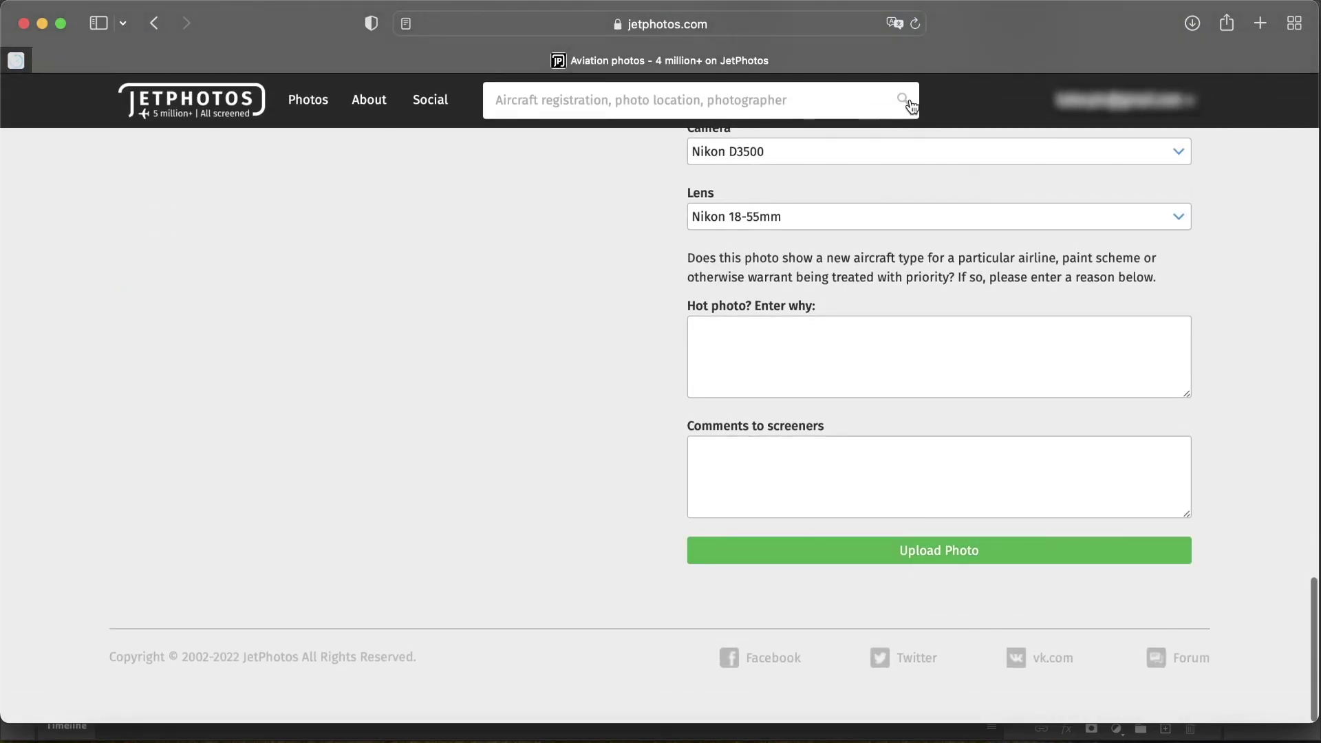
{"action": "scroll", "coordinate": [901, 168], "scroll_direction": "up", "scroll_amount": 20}
{"action": "scroll", "coordinate": [911, 105], "scroll_direction": "up", "scroll_amount": 10}
{"action": "scroll", "coordinate": [978, 402], "scroll_direction": "down", "scroll_amount": 5}
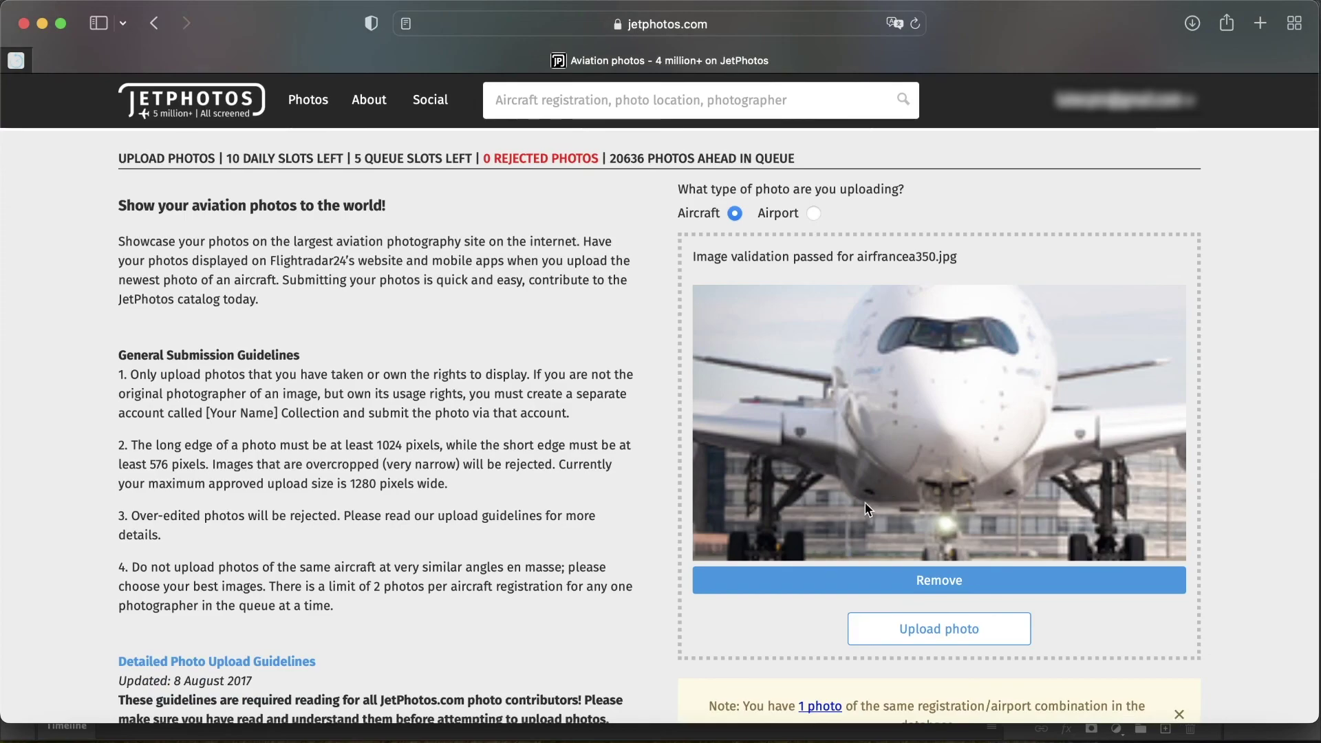
{"action": "scroll", "coordinate": [923, 385], "scroll_direction": "down", "scroll_amount": 10}
{"action": "scroll", "coordinate": [923, 386], "scroll_direction": "down", "scroll_amount": 10}
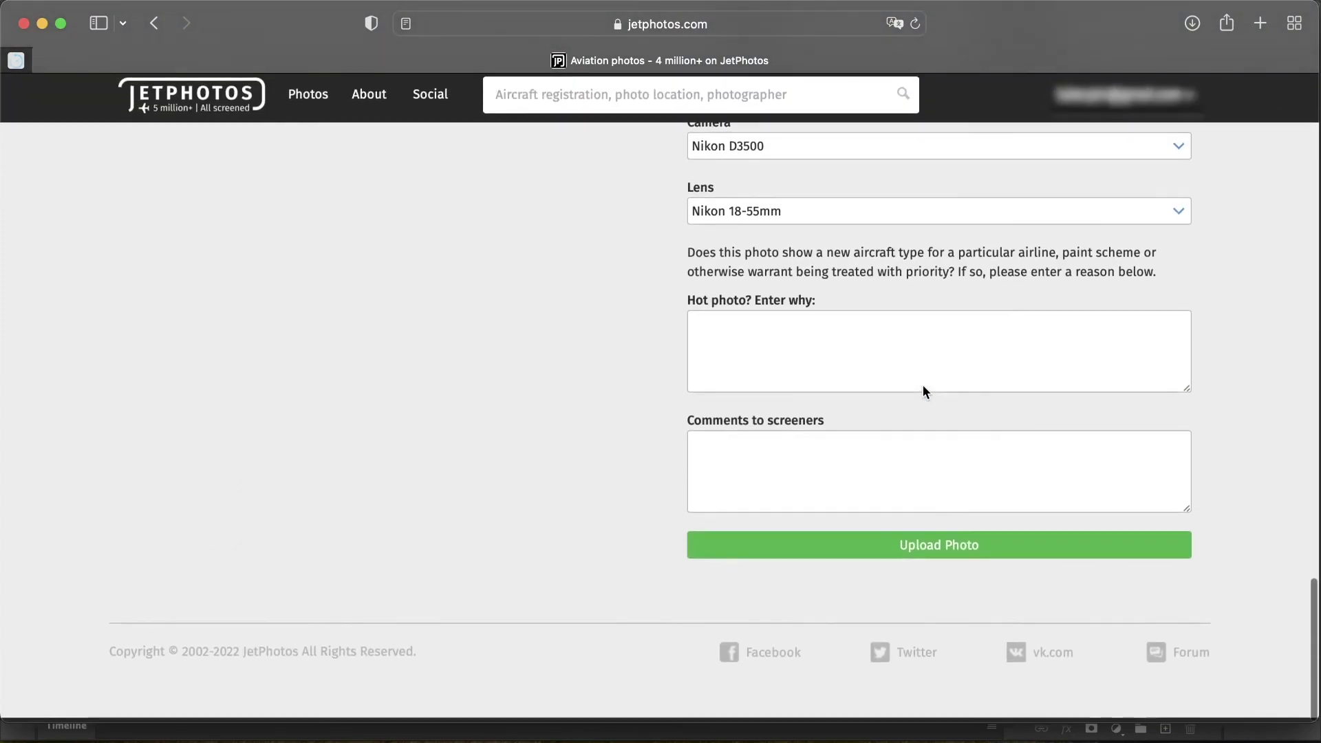
{"action": "scroll", "coordinate": [931, 539], "scroll_direction": "up", "scroll_amount": 15}
{"action": "scroll", "coordinate": [942, 203], "scroll_direction": "up", "scroll_amount": 5}
{"action": "scroll", "coordinate": [1011, 410], "scroll_direction": "down", "scroll_amount": 2}
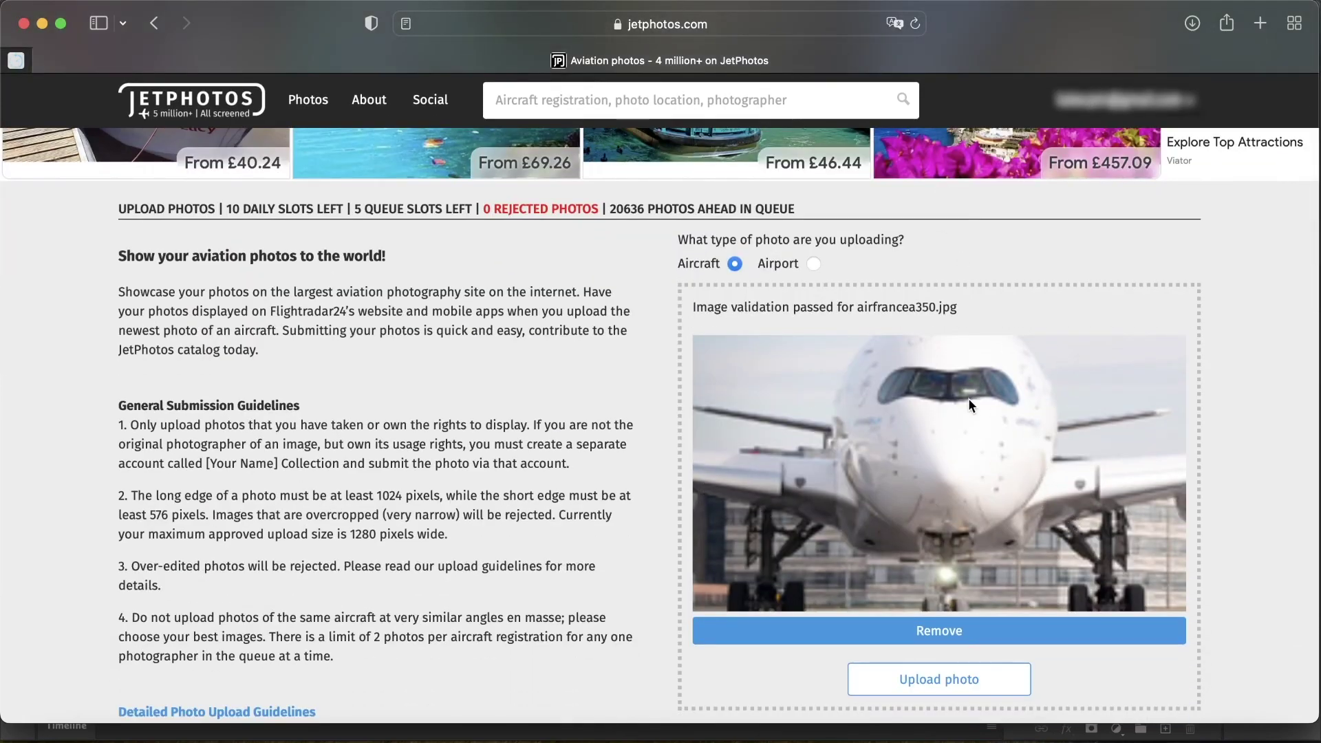
{"action": "scroll", "coordinate": [964, 610], "scroll_direction": "down", "scroll_amount": 15}
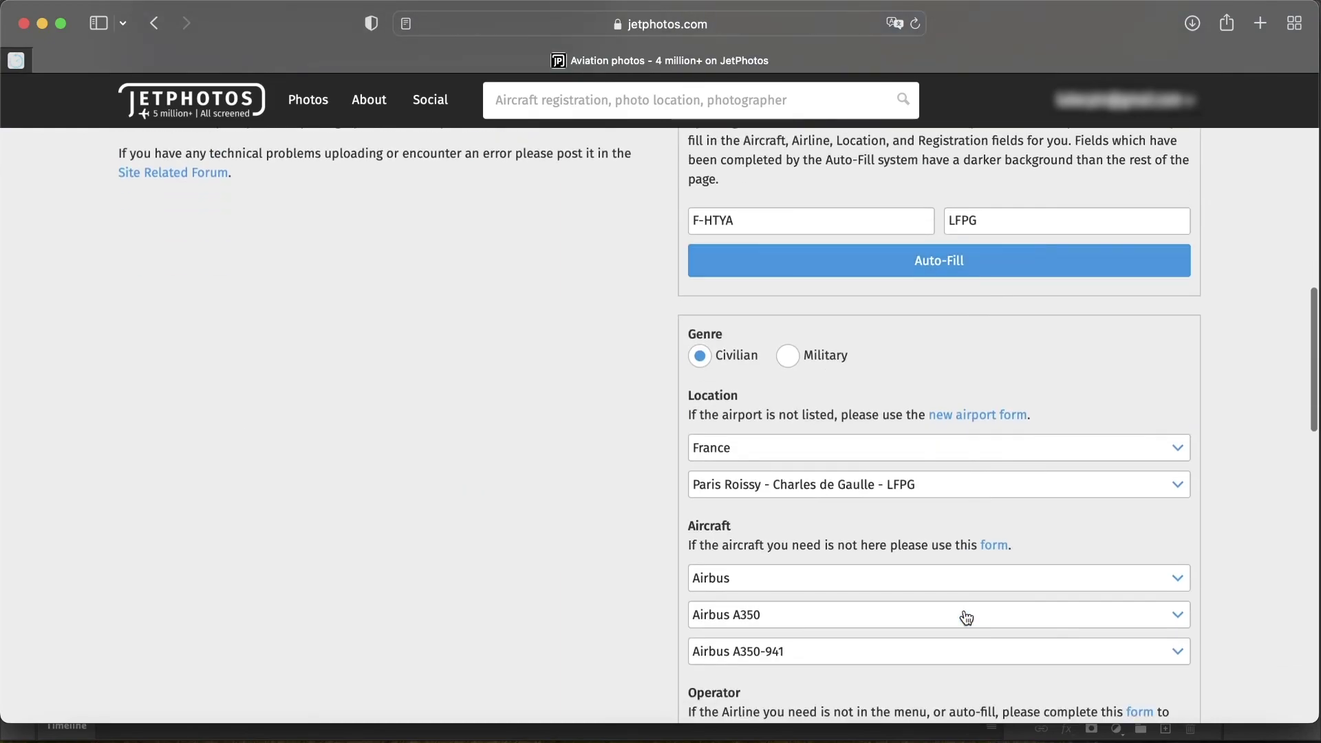
{"action": "scroll", "coordinate": [966, 617], "scroll_direction": "up", "scroll_amount": 15}
{"action": "scroll", "coordinate": [966, 617], "scroll_direction": "down", "scroll_amount": 4}
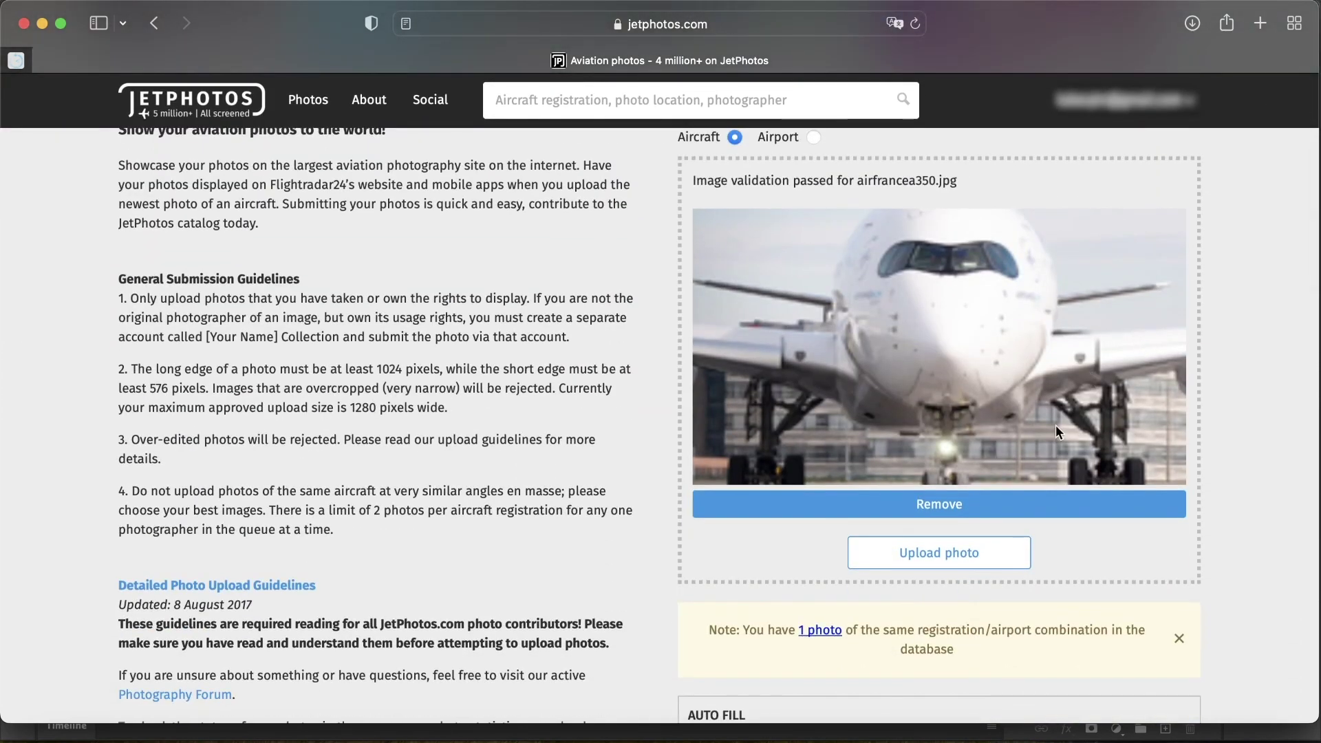
{"action": "scroll", "coordinate": [1055, 426], "scroll_direction": "down", "scroll_amount": 1}
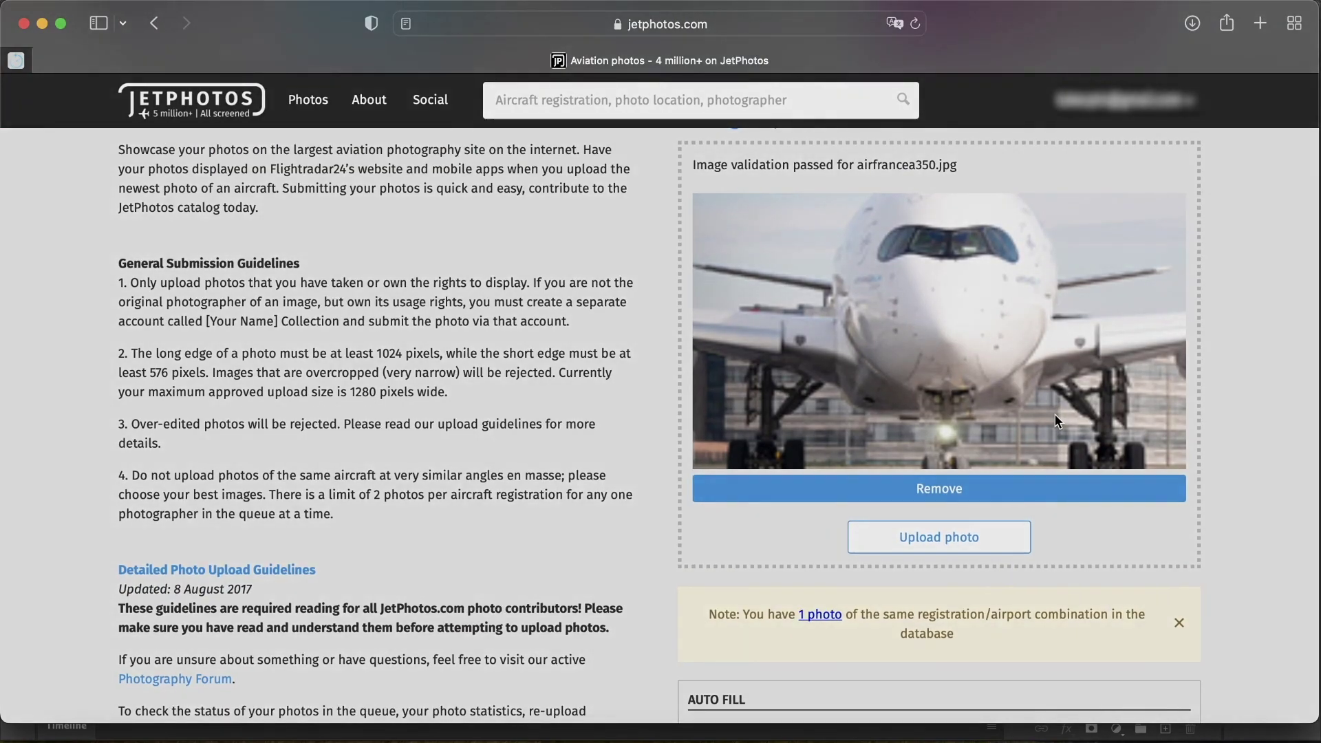